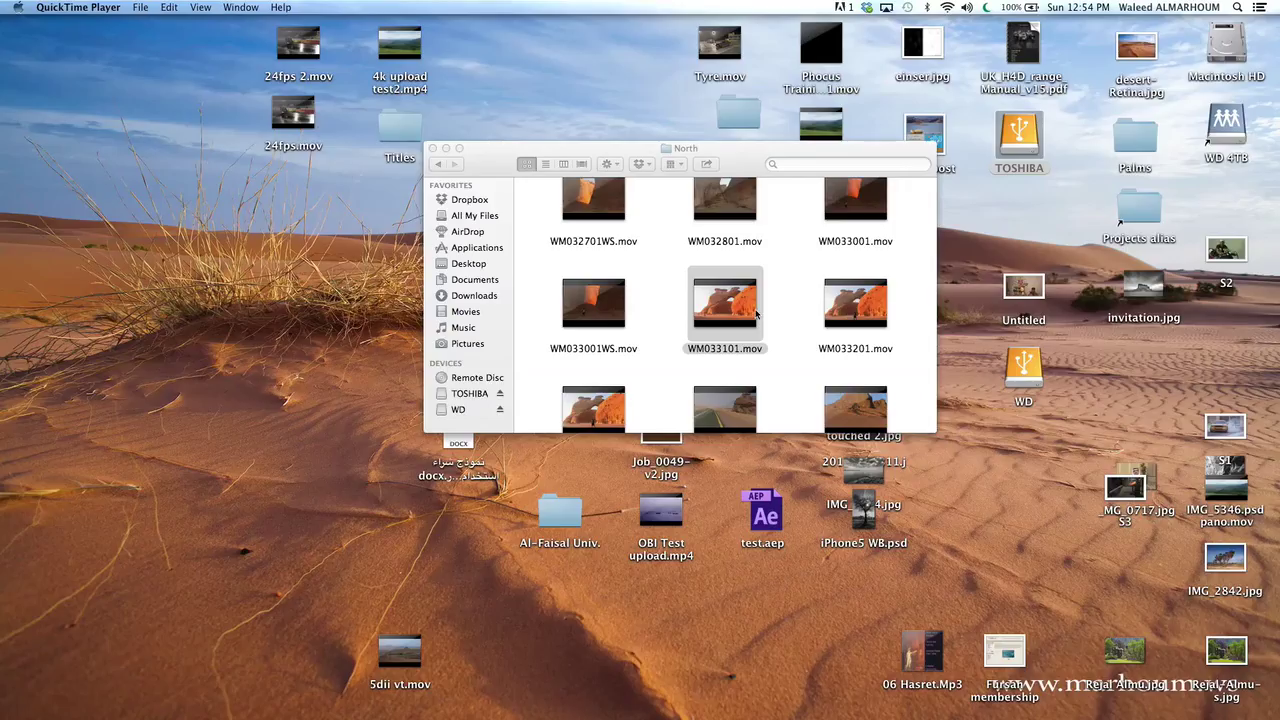
Open WM033101.mov in Adobe After Effects CS6 from its Finder context menu
mouse_move(746, 312)
right_click(745, 318)
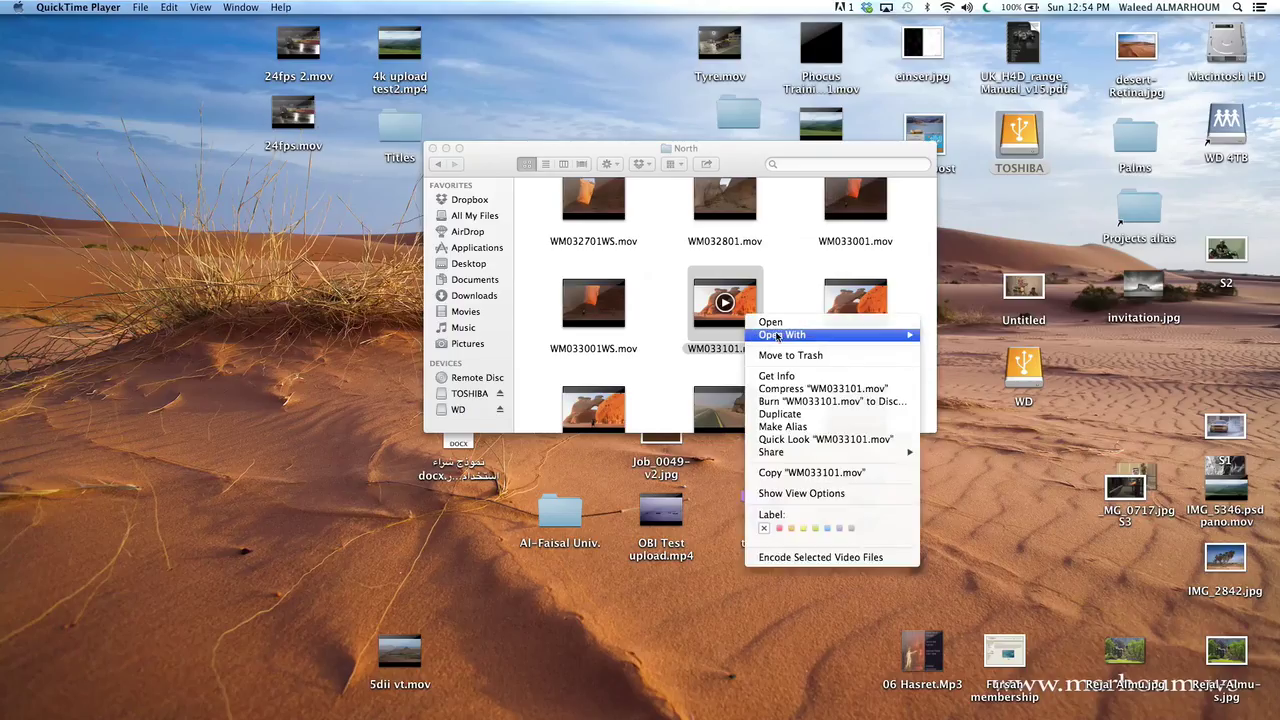
mouse_move(880, 335)
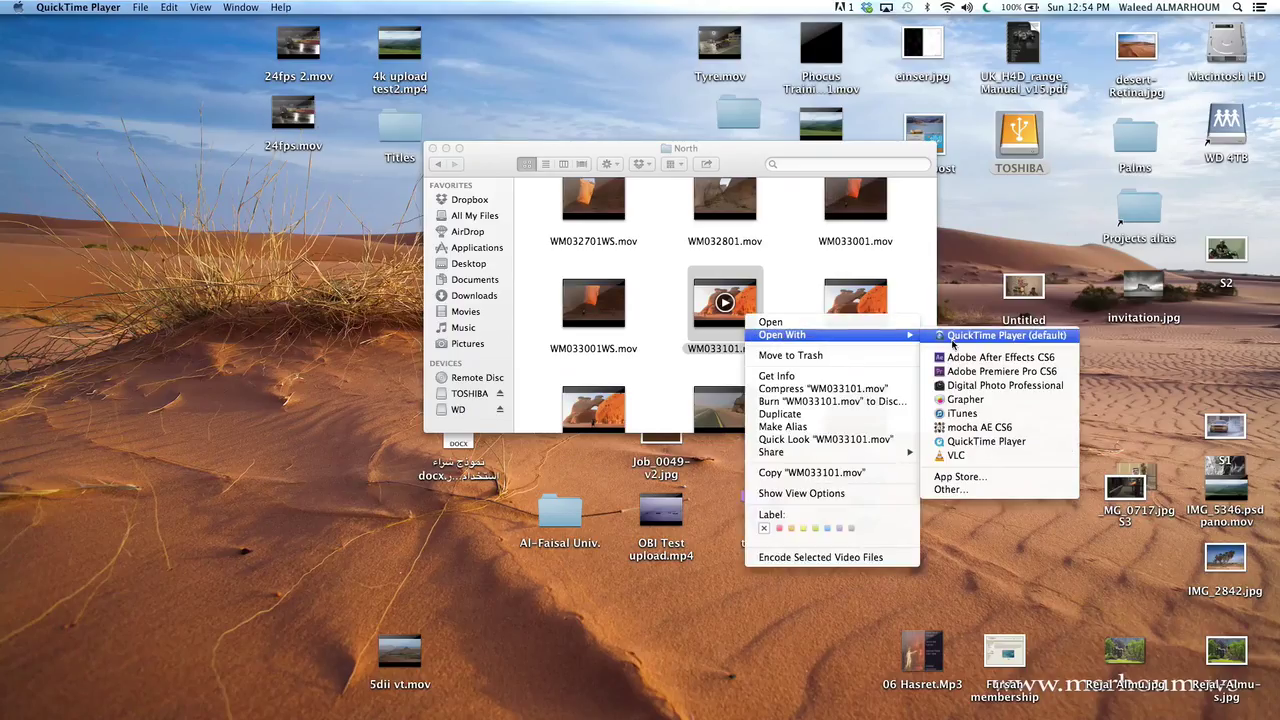
click(981, 358)
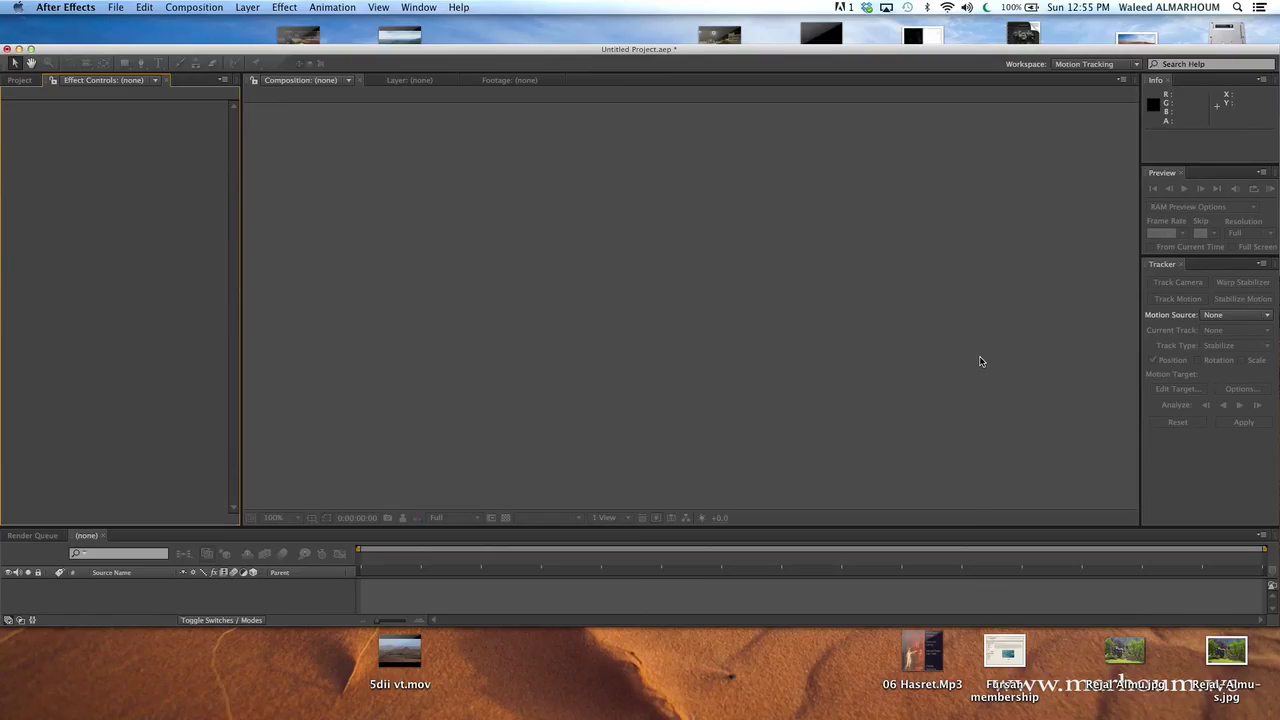
Shift the window down, show the imported WM033101.mov footage and drag it into a new composition
click(395, 51)
drag(395, 51, 395, 94)
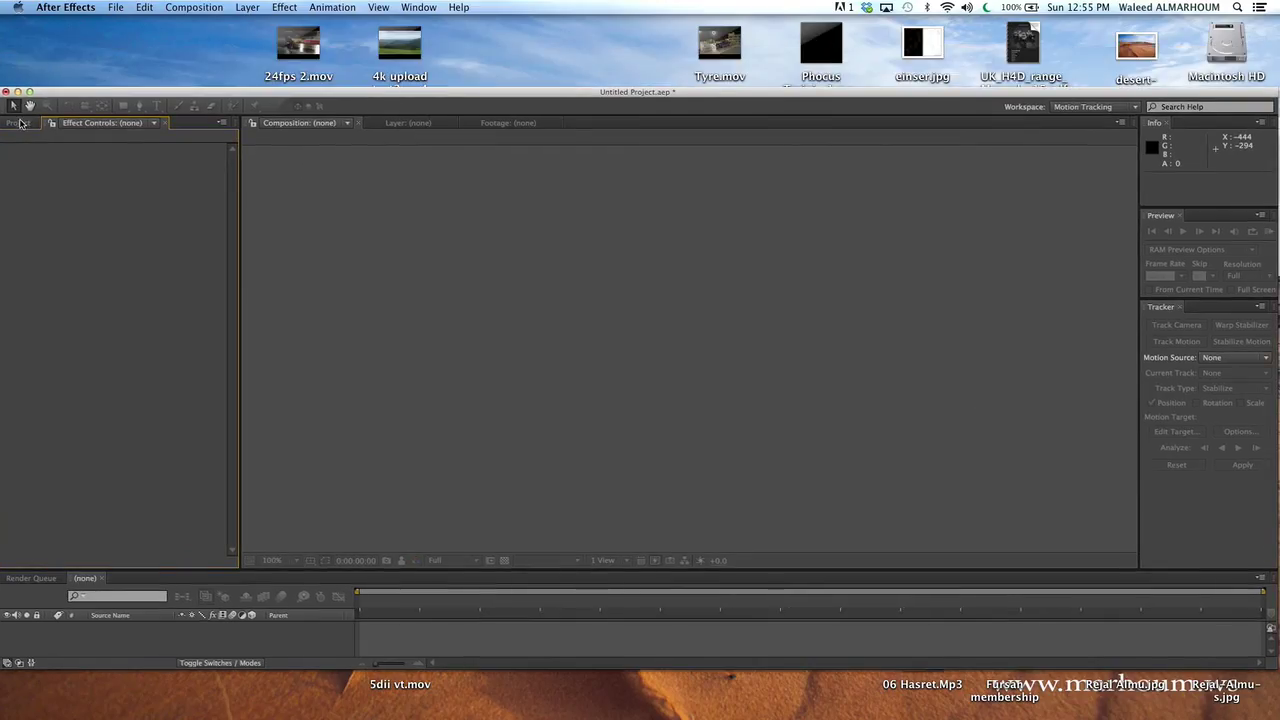
click(20, 122)
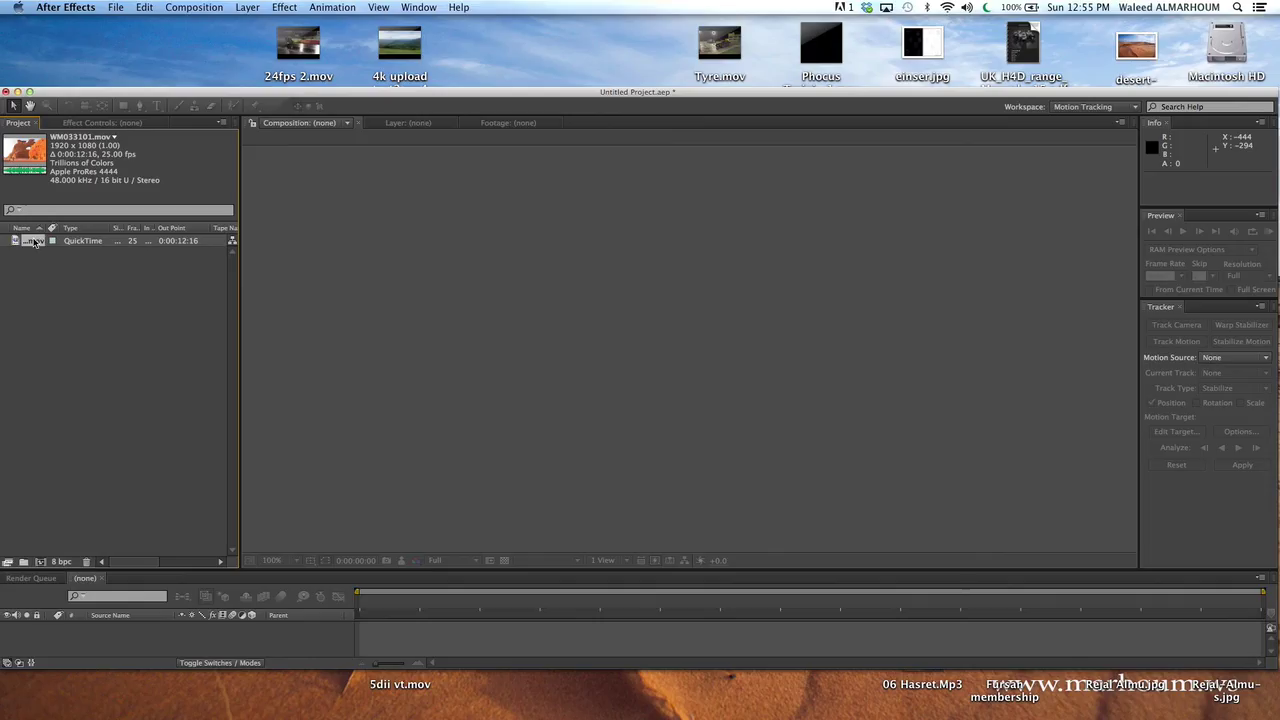
mouse_move(35, 243)
mouse_down()
mouse_move(233, 318)
mouse_move(620, 367)
mouse_up()
drag(620, 367, 619, 369)
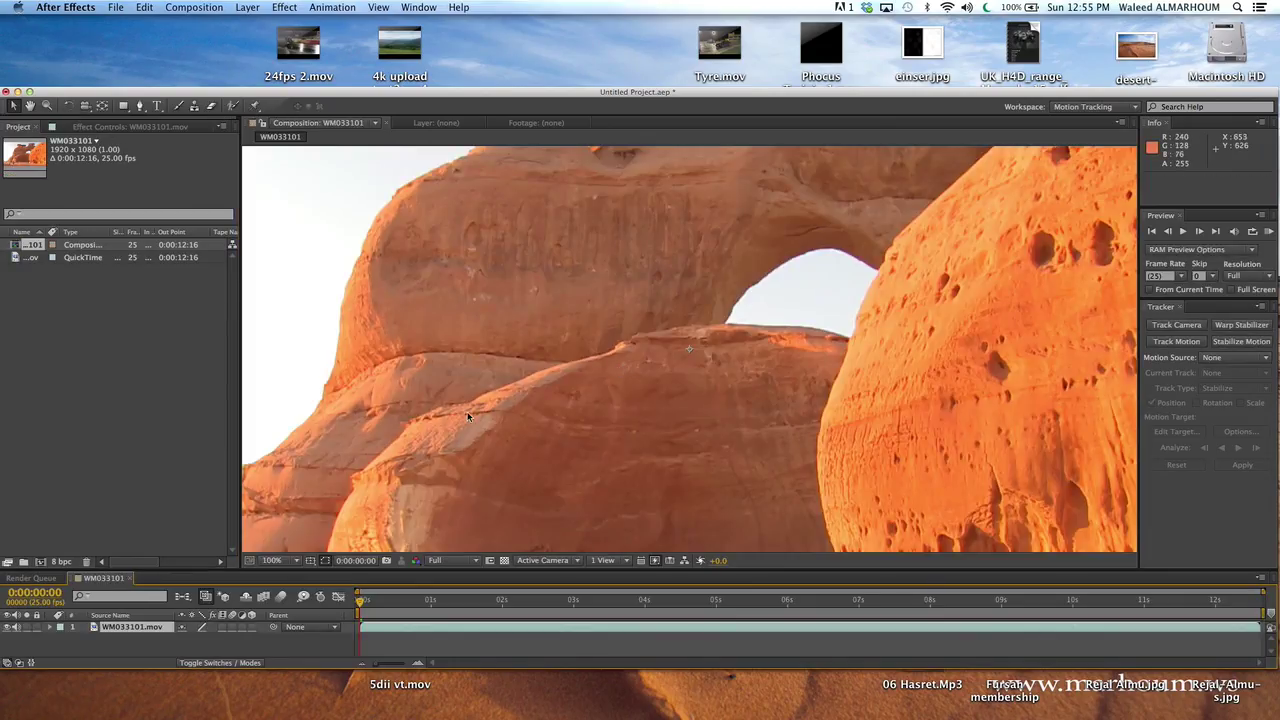
Set the viewer magnification to Fit up to 100% and scrub ahead through the rock-arch clip
click(295, 563)
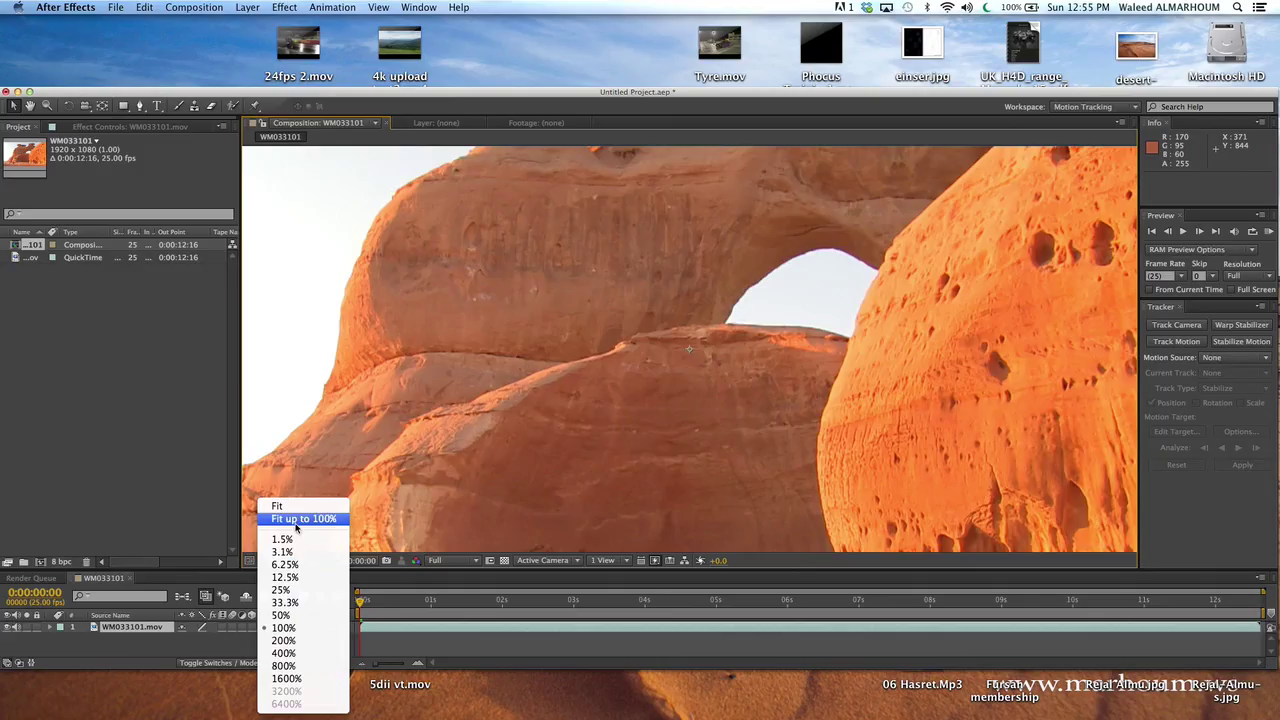
click(296, 519)
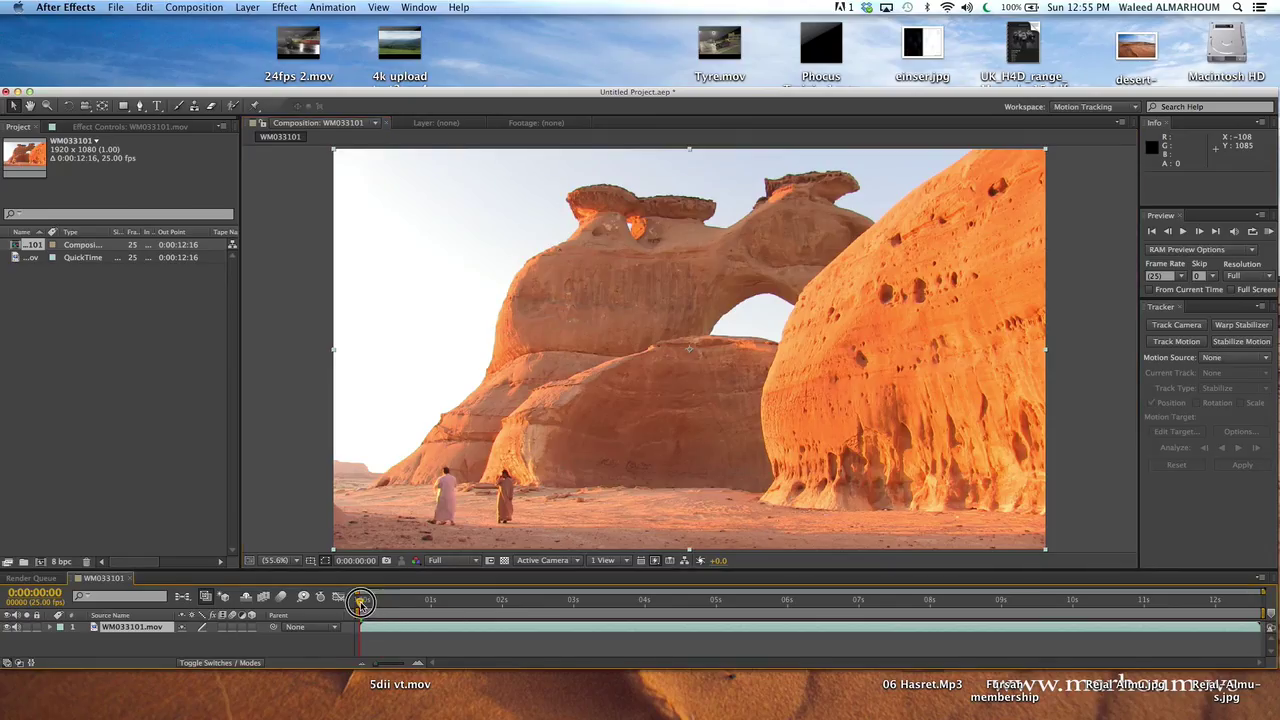
mouse_move(360, 601)
mouse_down()
mouse_move(514, 626)
mouse_move(1256, 618)
mouse_move(1216, 606)
mouse_up()
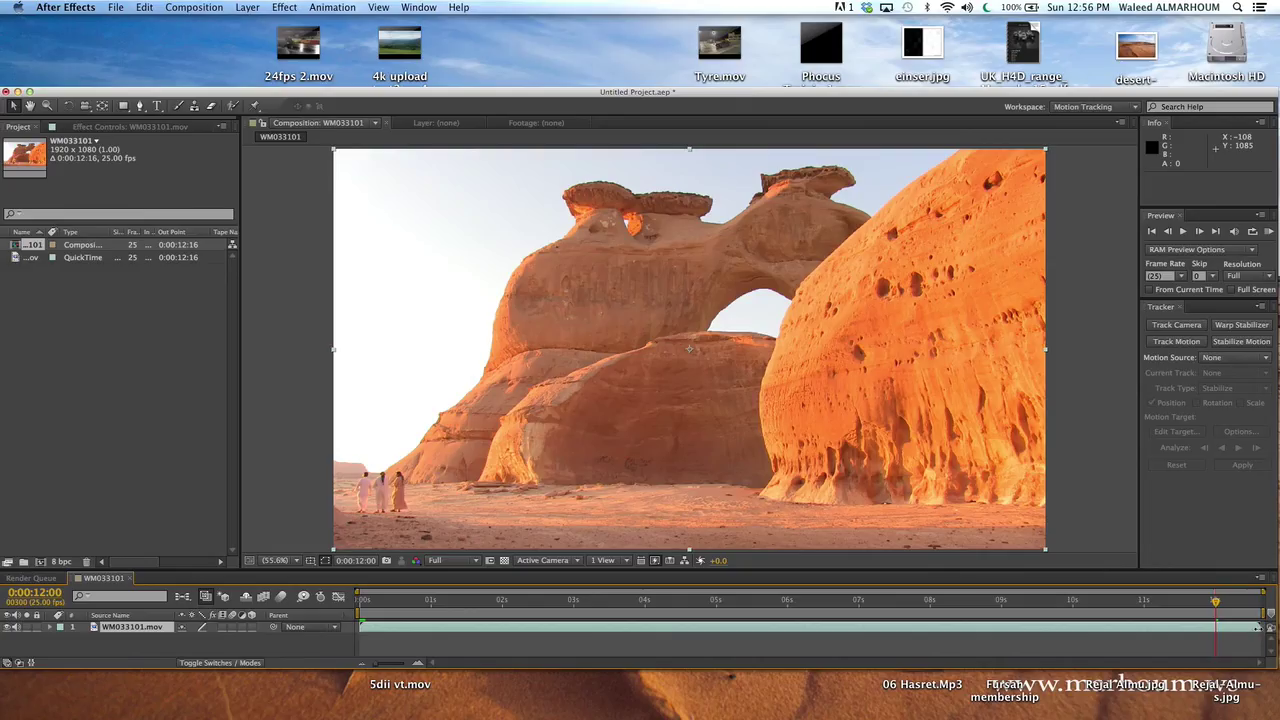
Drag the rock-arch layer's out-point back to 0:00:12:00 and check the frame just past it
drag(1258, 627, 1219, 627)
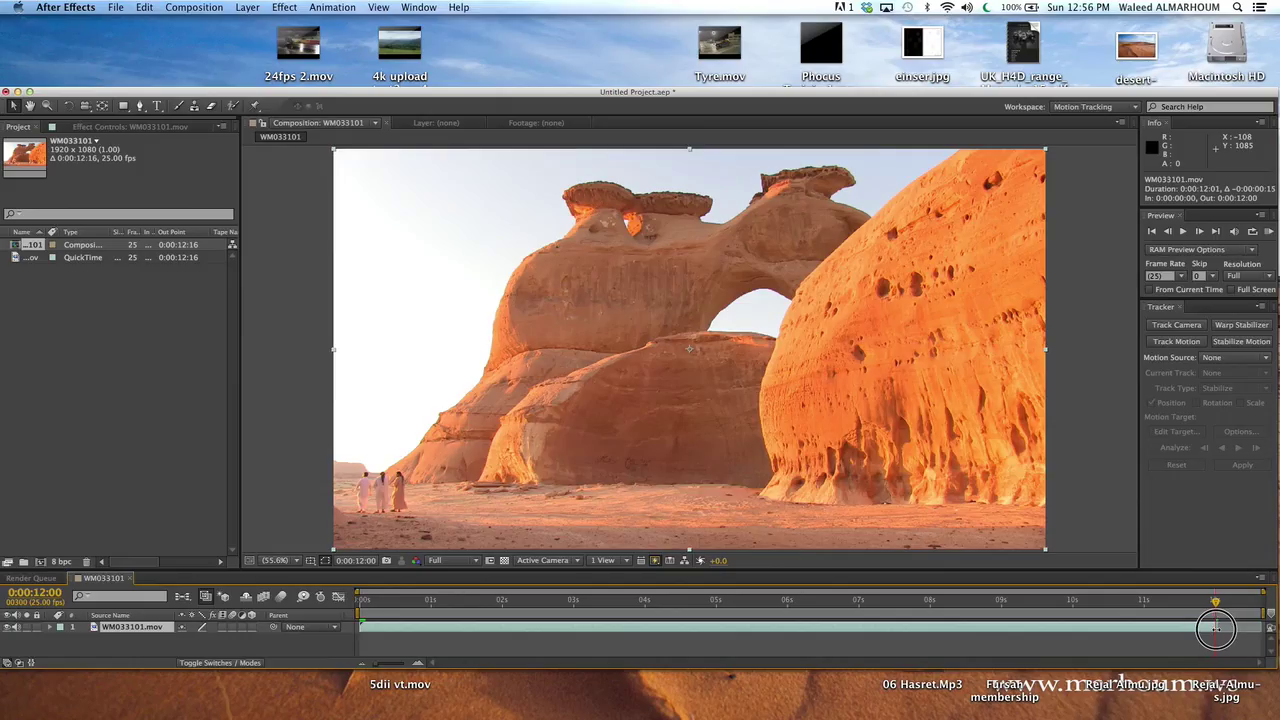
drag(1219, 627, 1214, 629)
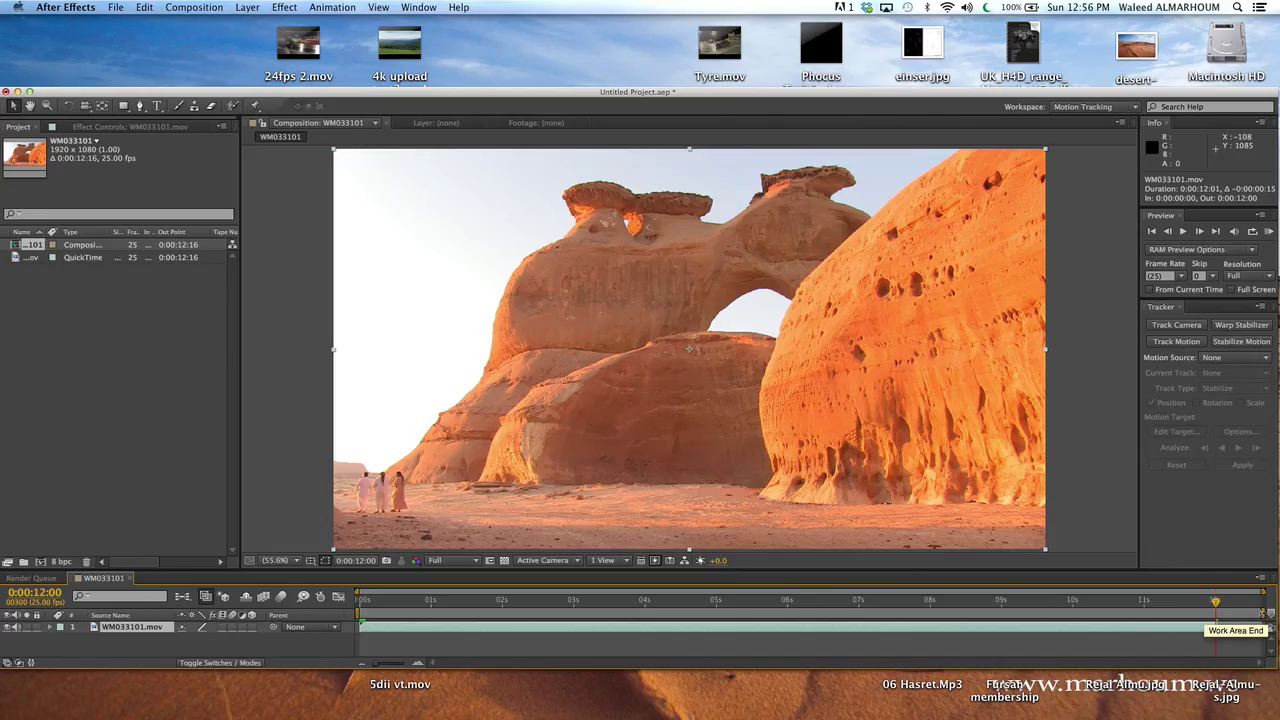
drag(1215, 602, 1204, 603)
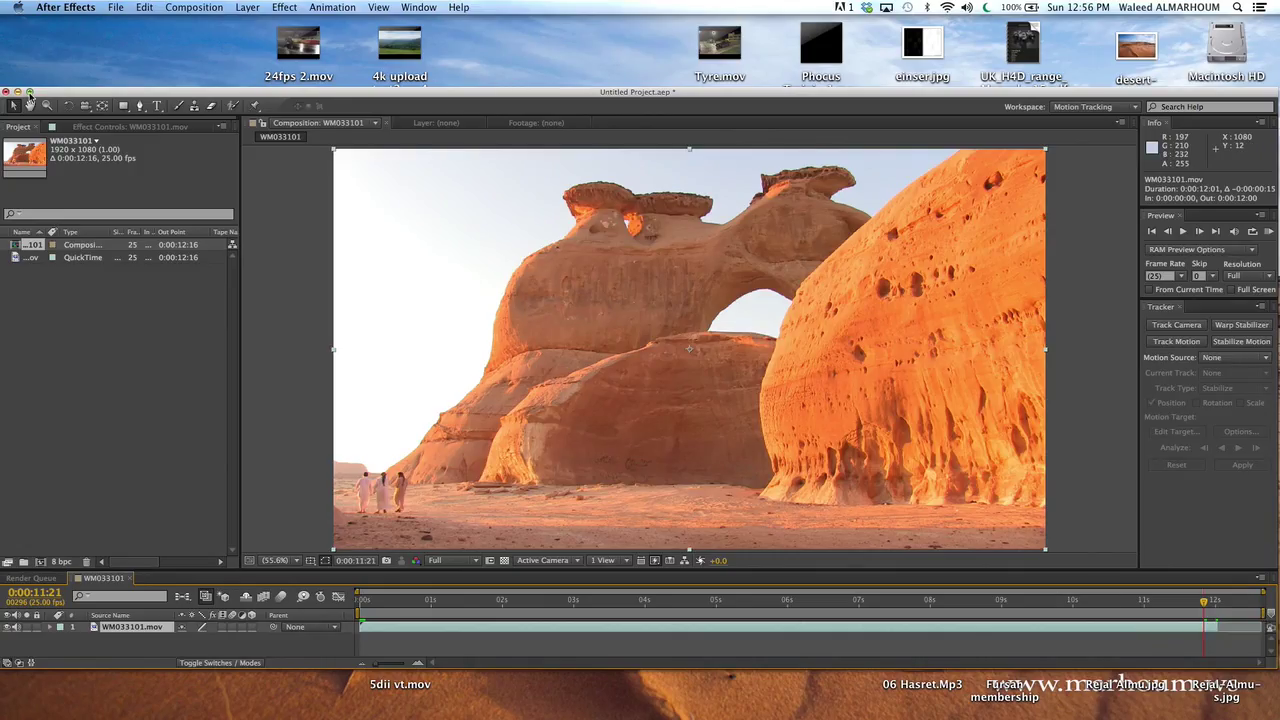
Maximize the window and drag the Work Area End to 0:00:12:00 in a zoomed-in timeline
click(29, 92)
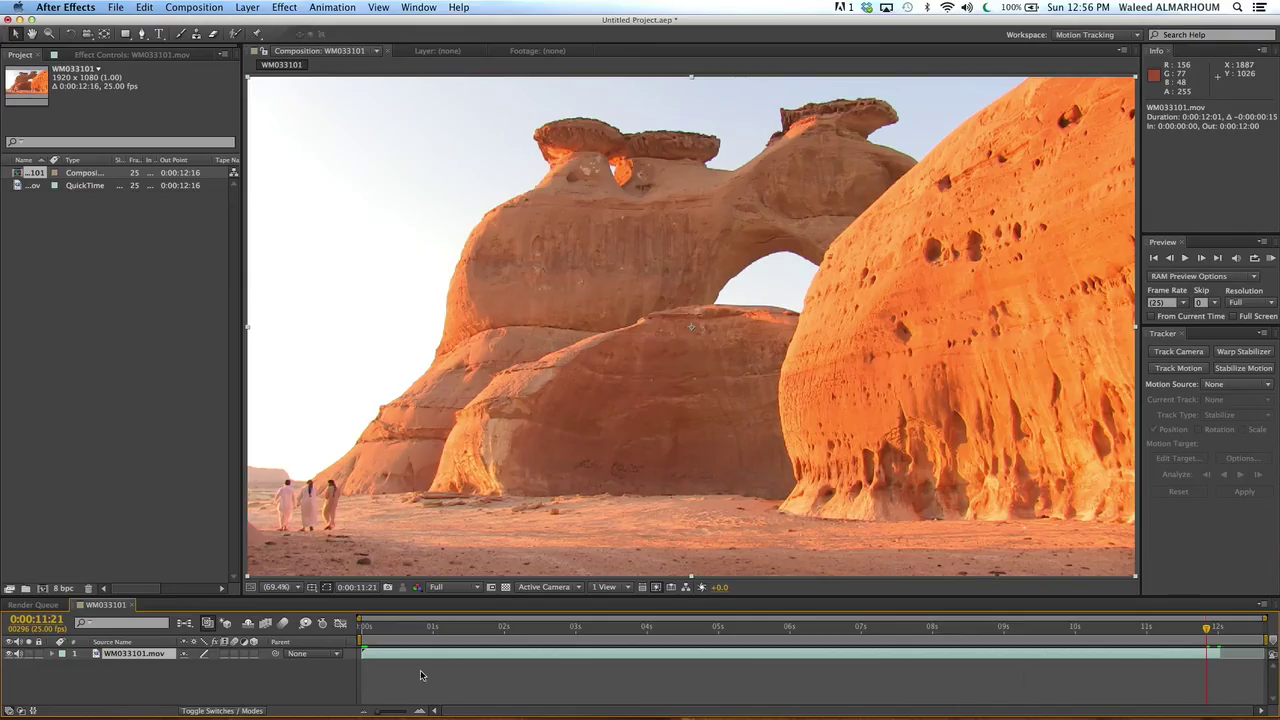
click(419, 711)
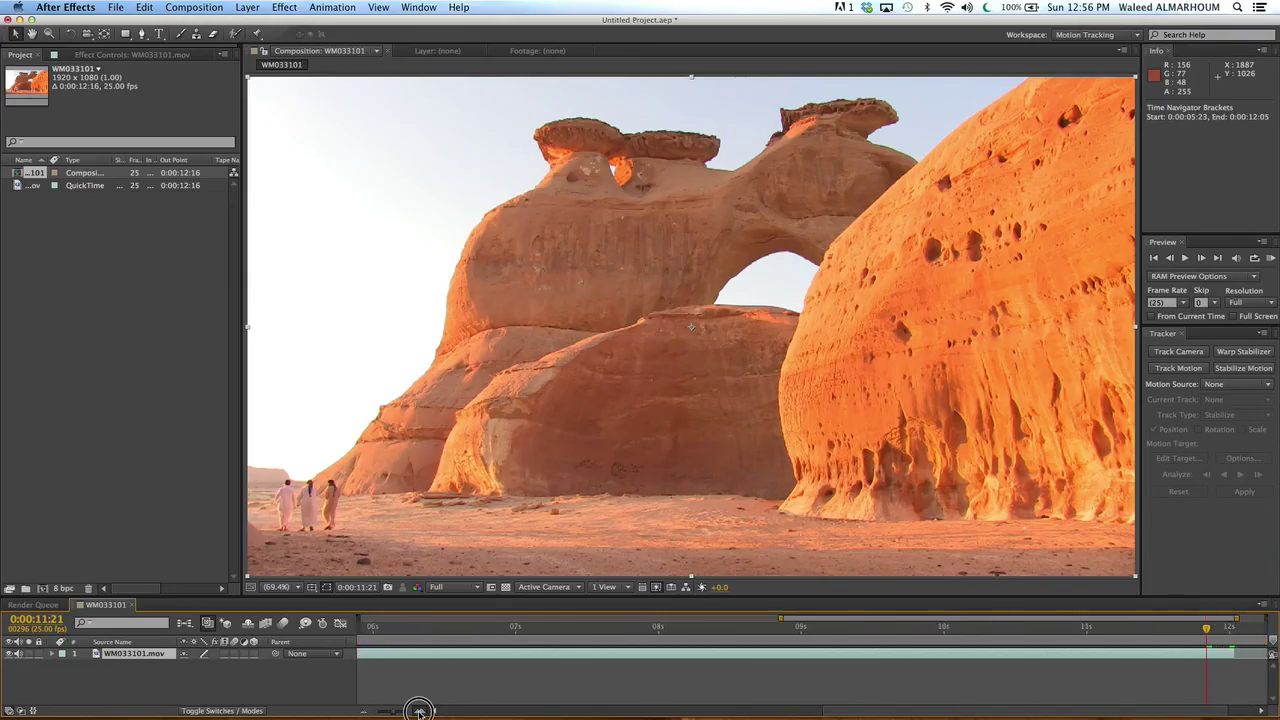
click(419, 711)
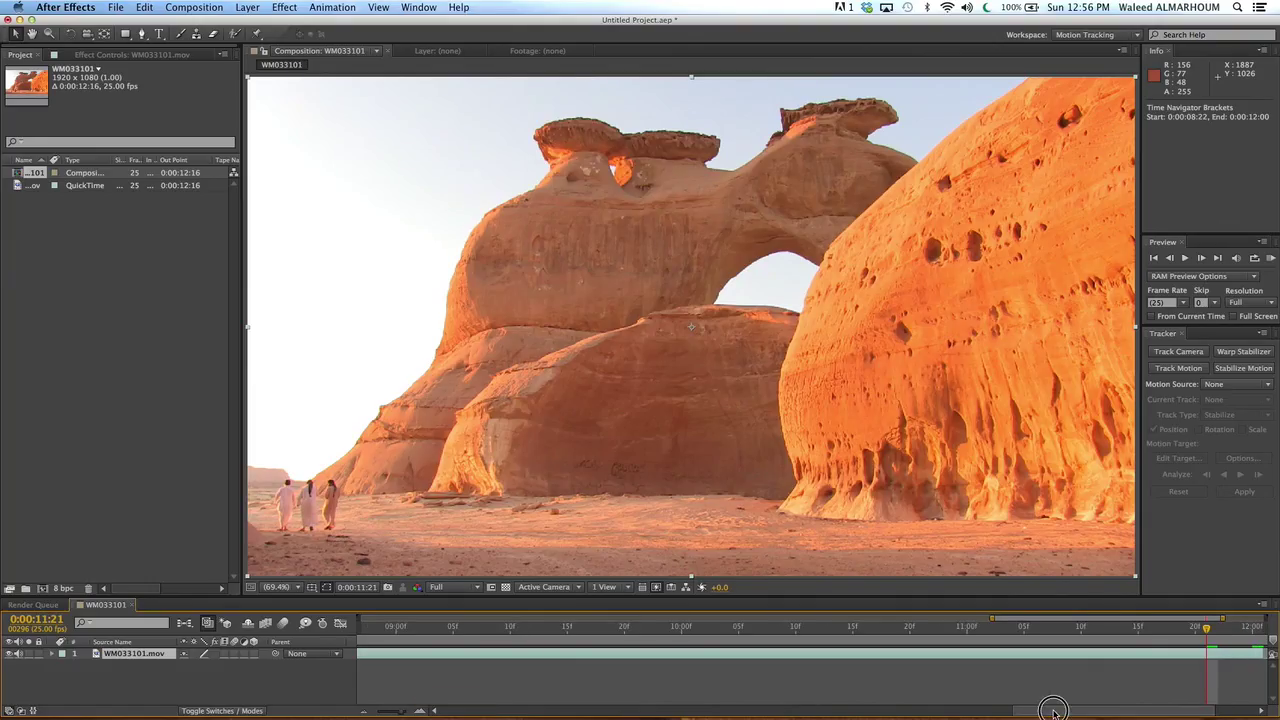
drag(1028, 712, 1068, 712)
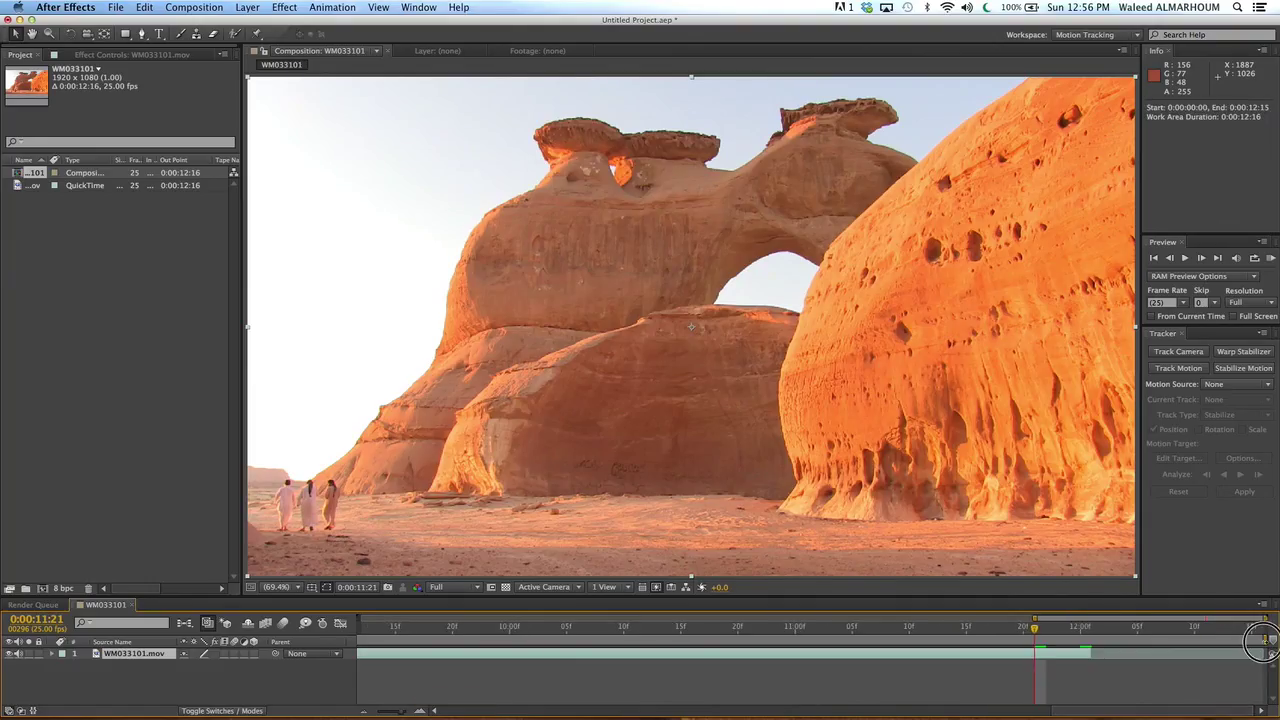
drag(1267, 632, 1158, 630)
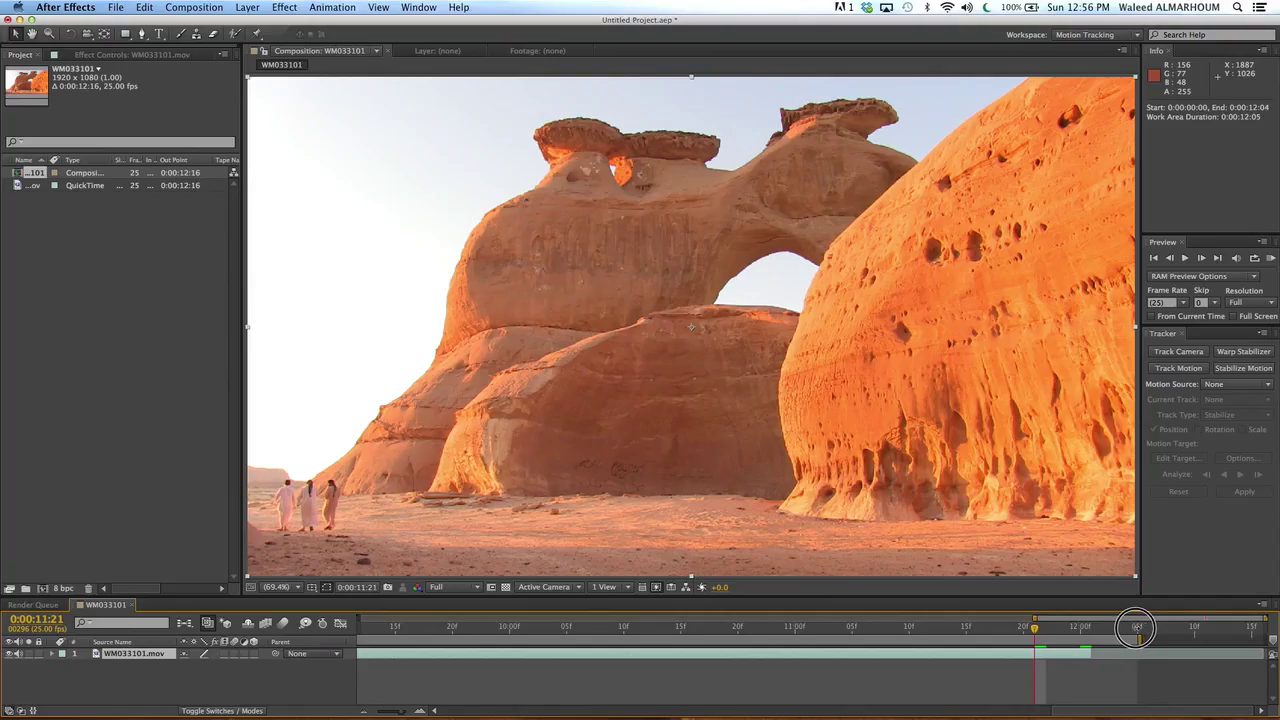
drag(1158, 636, 1098, 626)
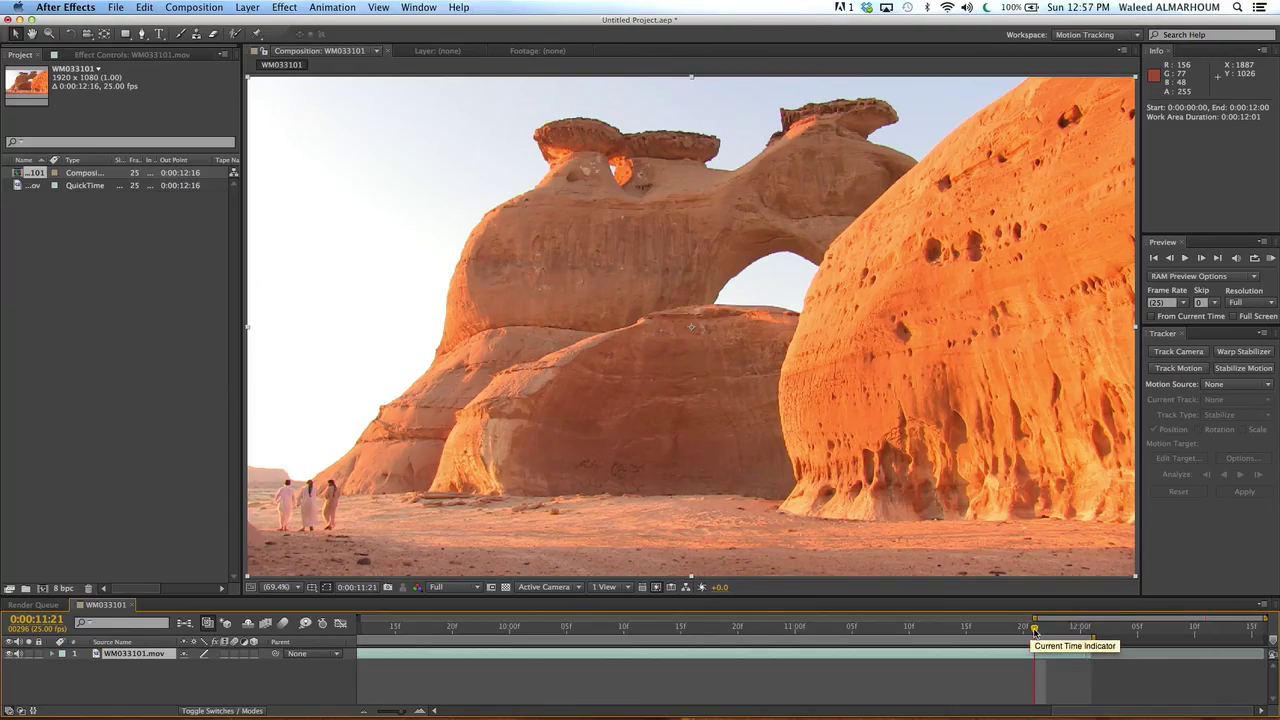
Move the current time to the last frames and zoom the timeline out to the full clip
mouse_move(1034, 628)
mouse_down()
mouse_move(1070, 632)
mouse_move(374, 628)
mouse_up()
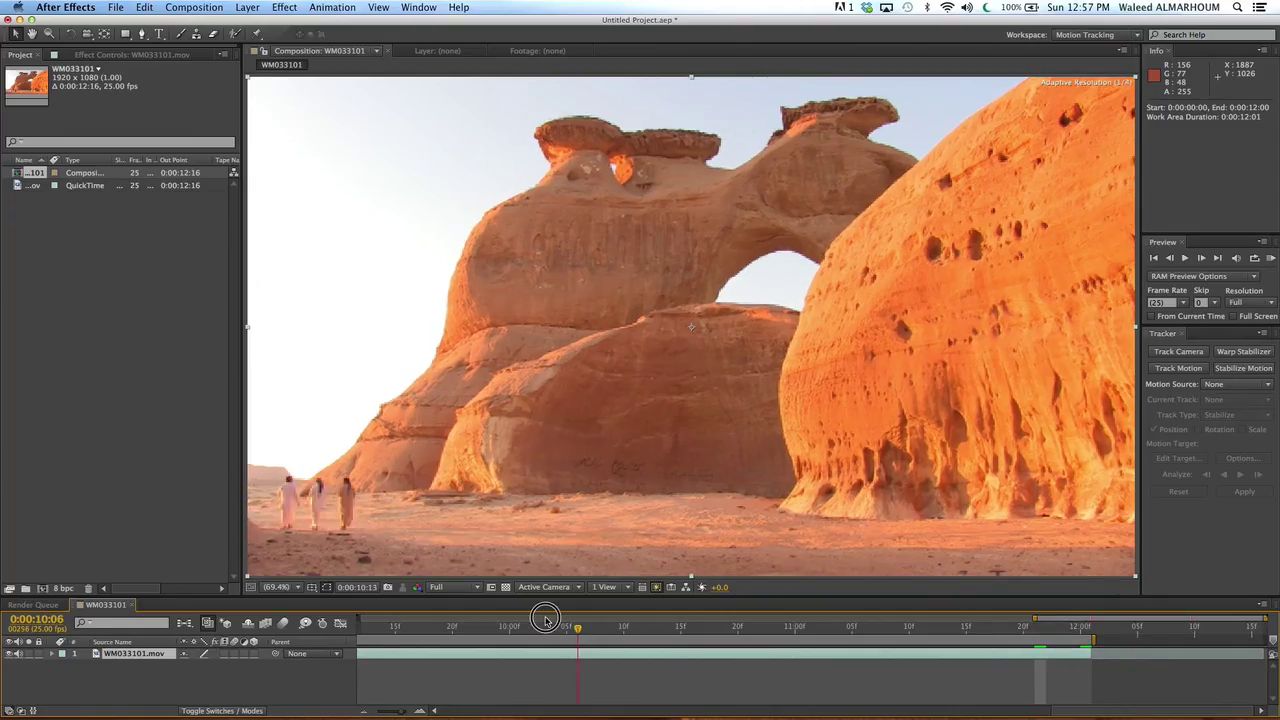
click(364, 713)
click(364, 713)
click(364, 713)
click(364, 713)
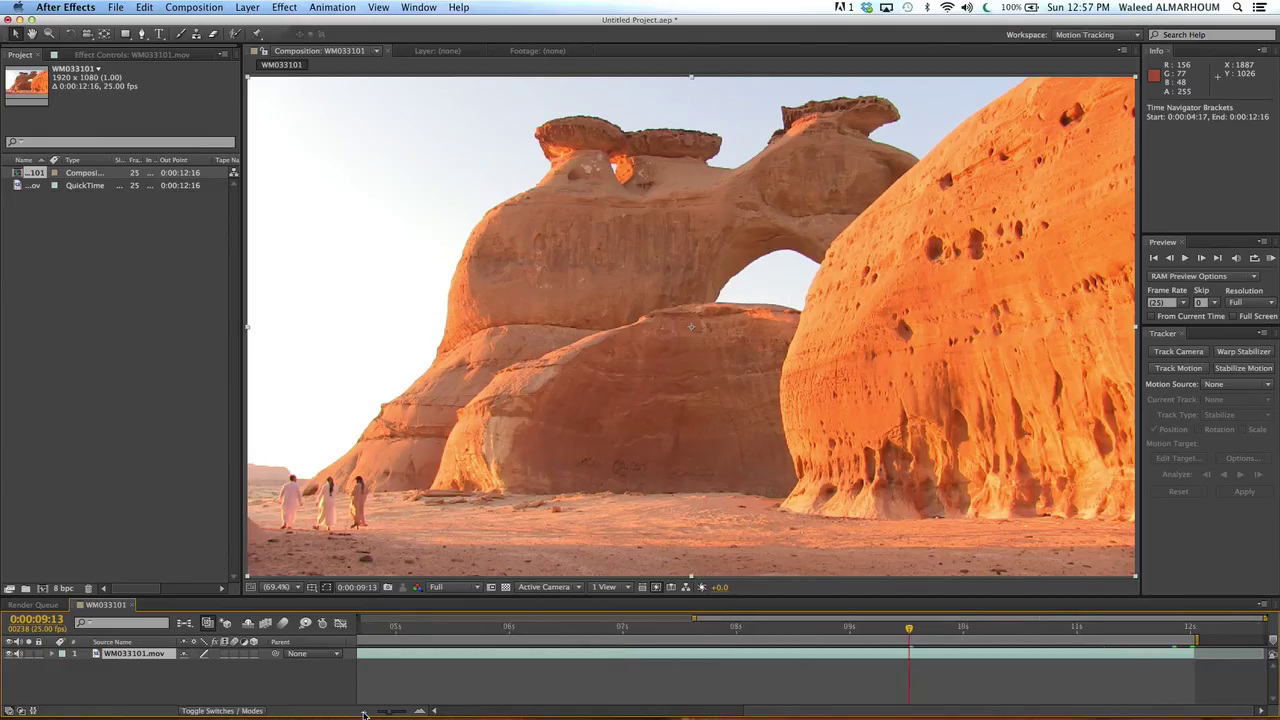
click(364, 713)
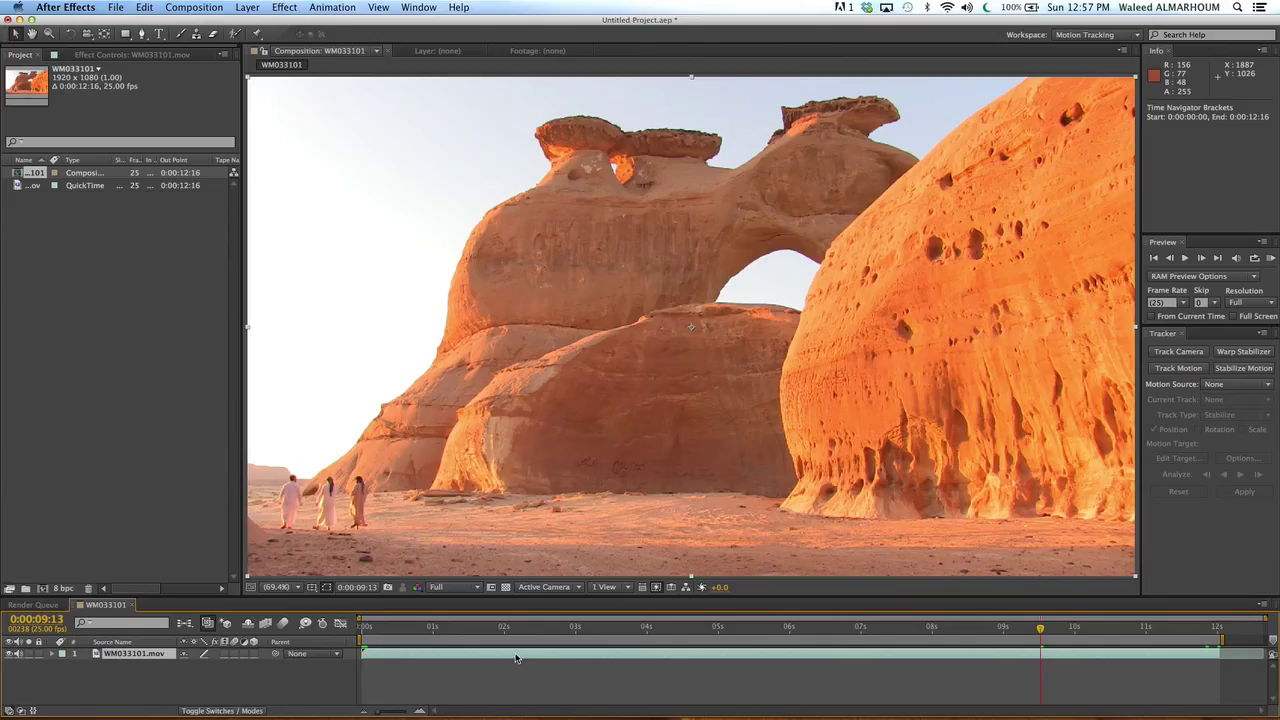
Apply Warp Stabilizer to the rock-arch layer from its context menu in the viewer
right_click(572, 250)
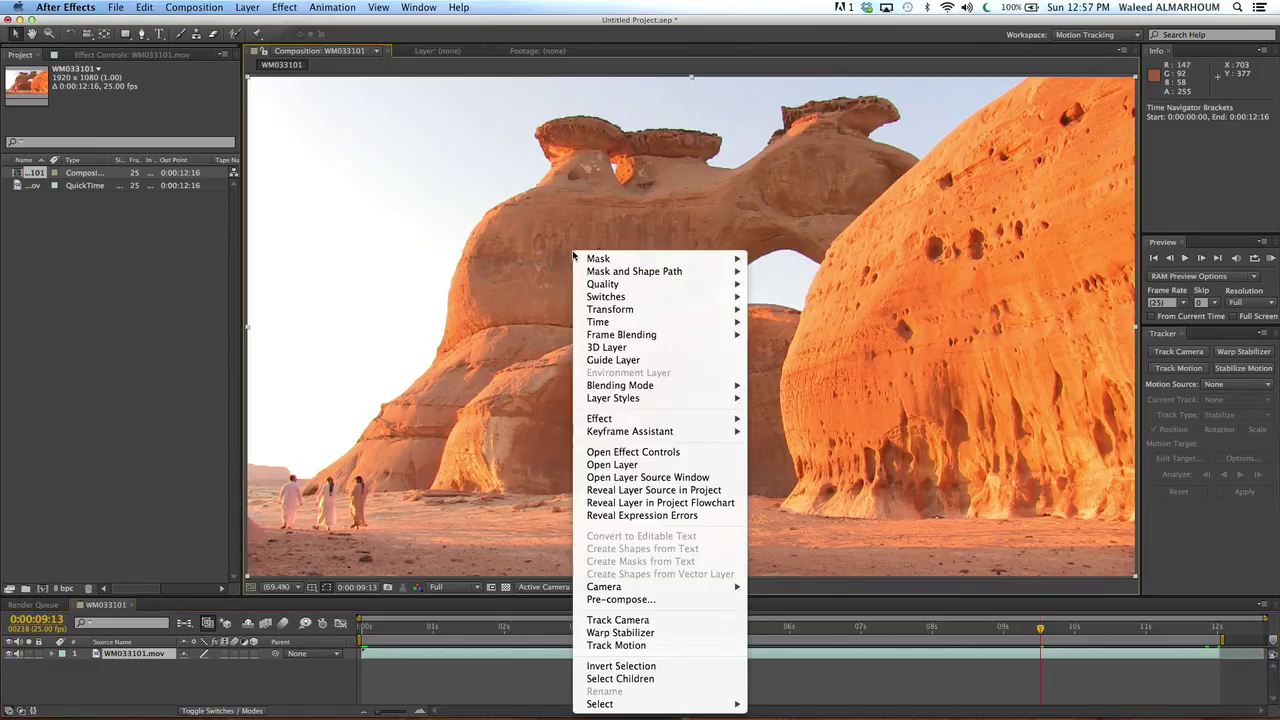
click(668, 632)
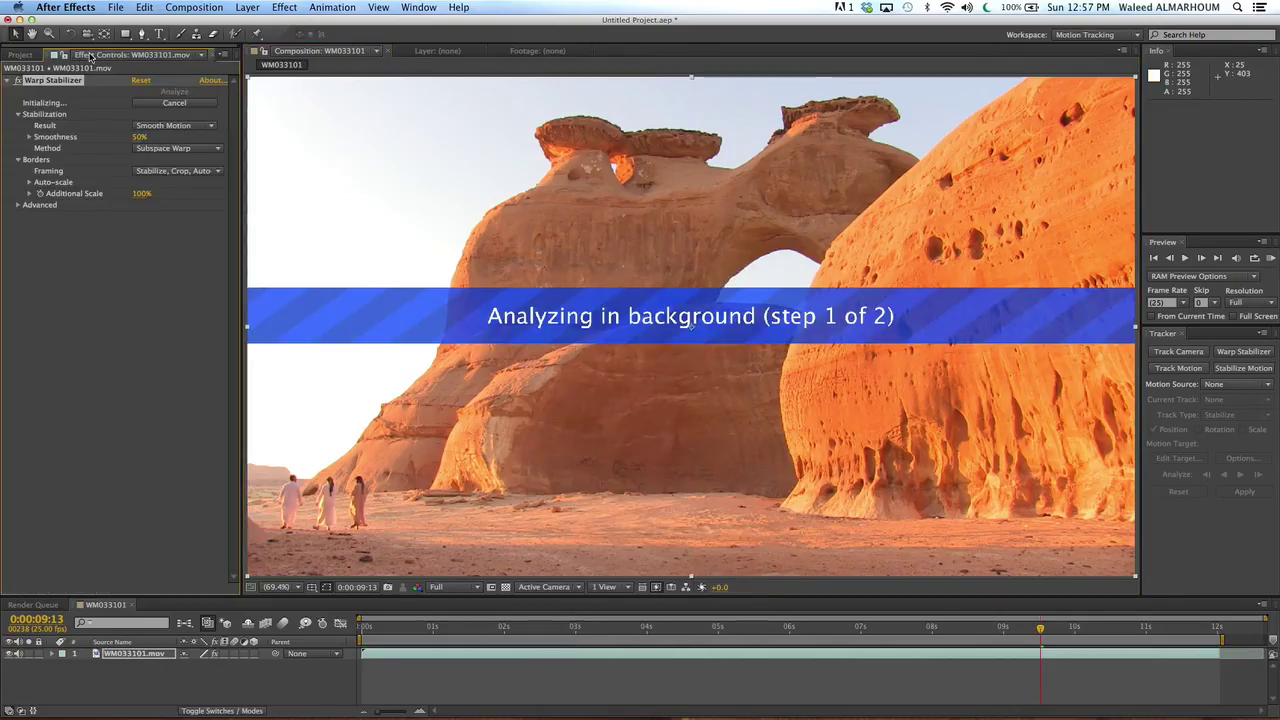
key(ctrl+super+Escape)
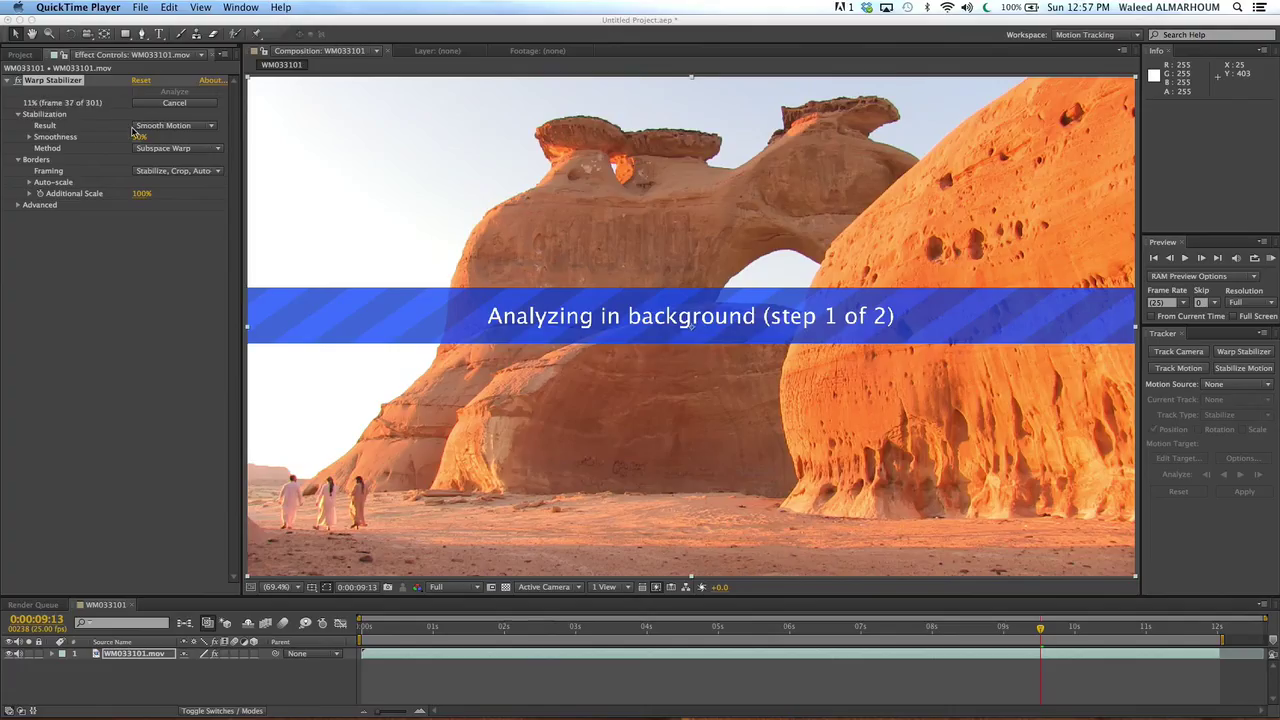
Set Warp Stabilizer Result to No Motion and confirm Framing stays Stabilize, Crop, Auto-scale
click(211, 132)
click(211, 130)
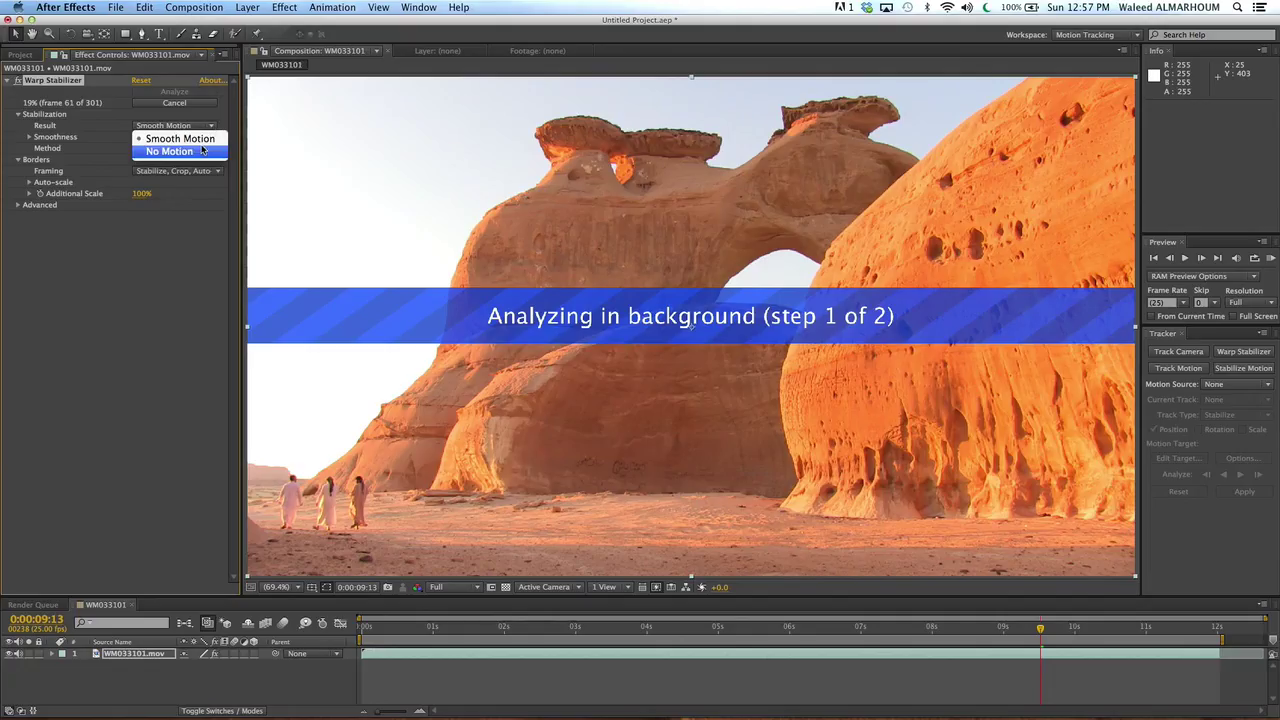
click(199, 152)
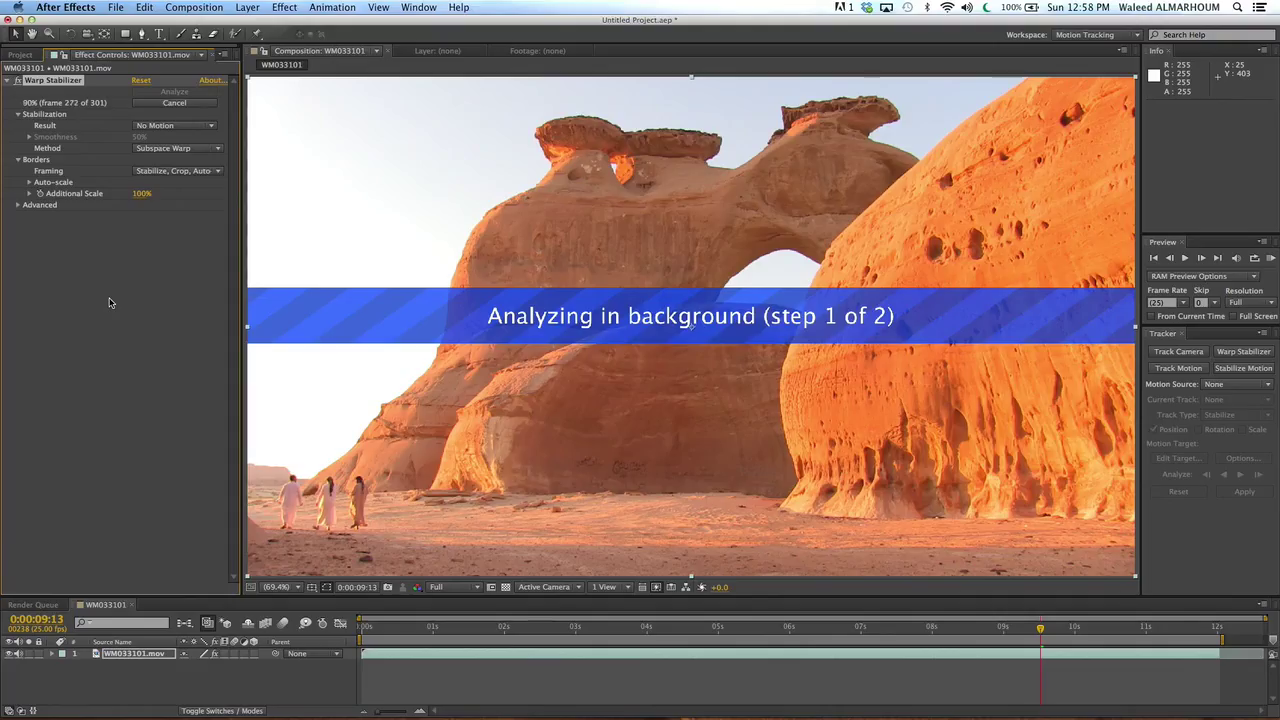
click(215, 175)
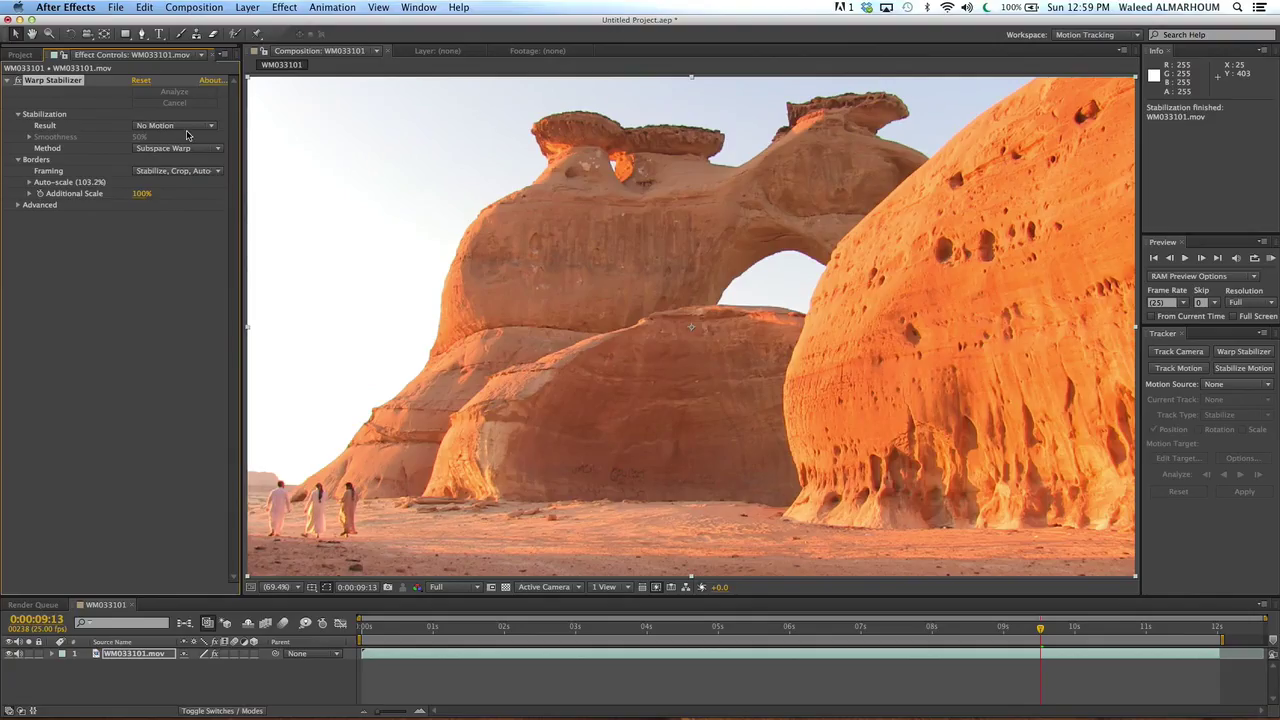
click(18, 81)
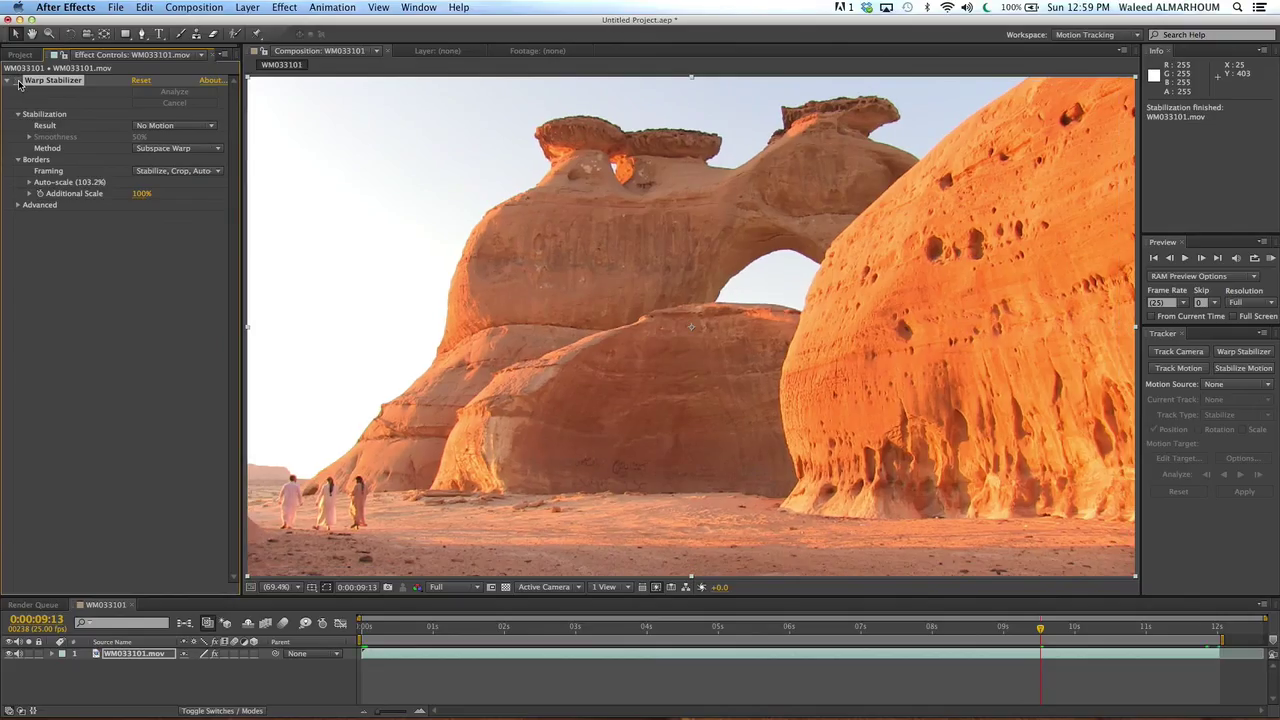
click(18, 81)
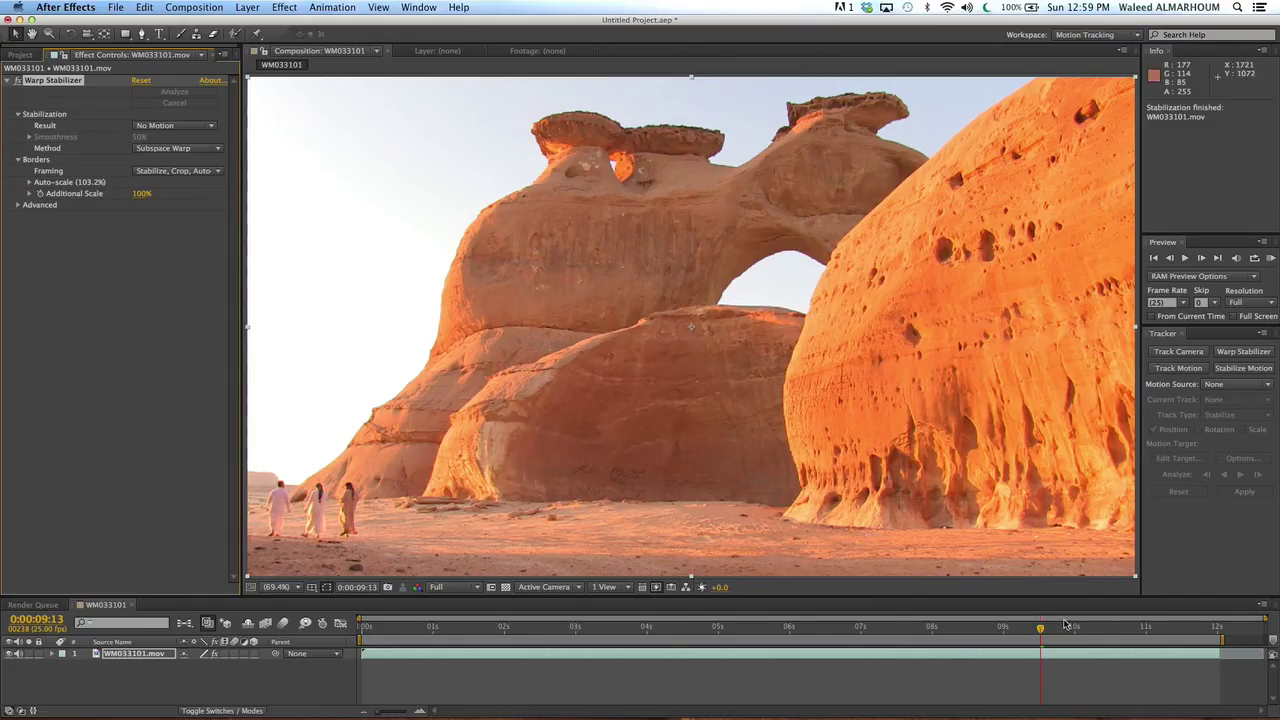
drag(1039, 629, 350, 589)
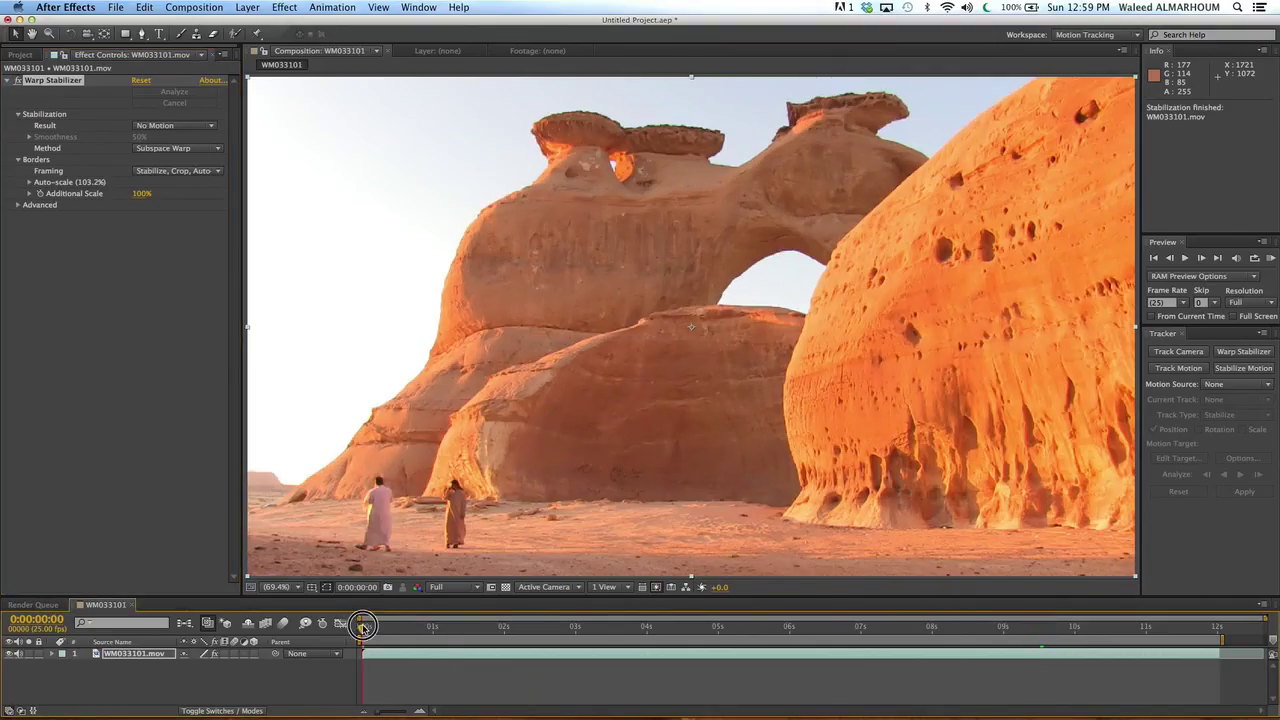
mouse_move(363, 627)
mouse_down()
mouse_move(543, 632)
mouse_move(537, 643)
mouse_up()
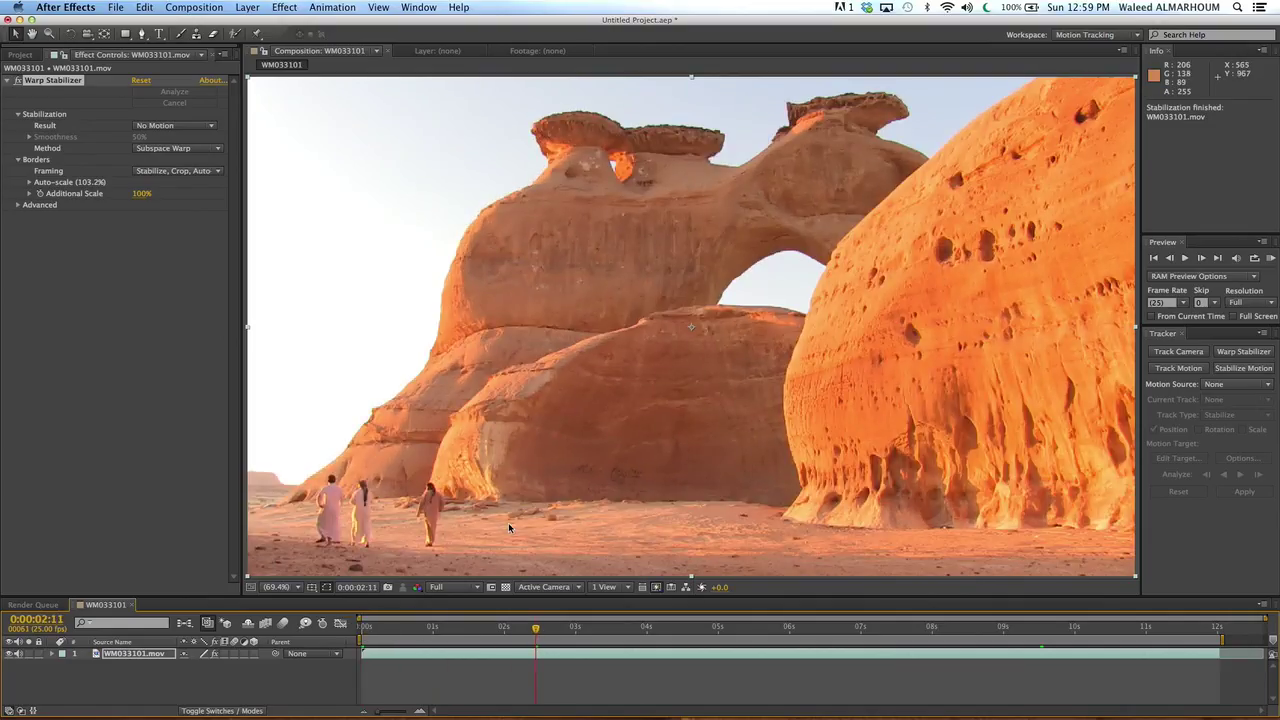
mouse_move(536, 628)
mouse_down()
mouse_move(449, 628)
mouse_move(423, 611)
mouse_move(706, 623)
mouse_move(466, 611)
mouse_up()
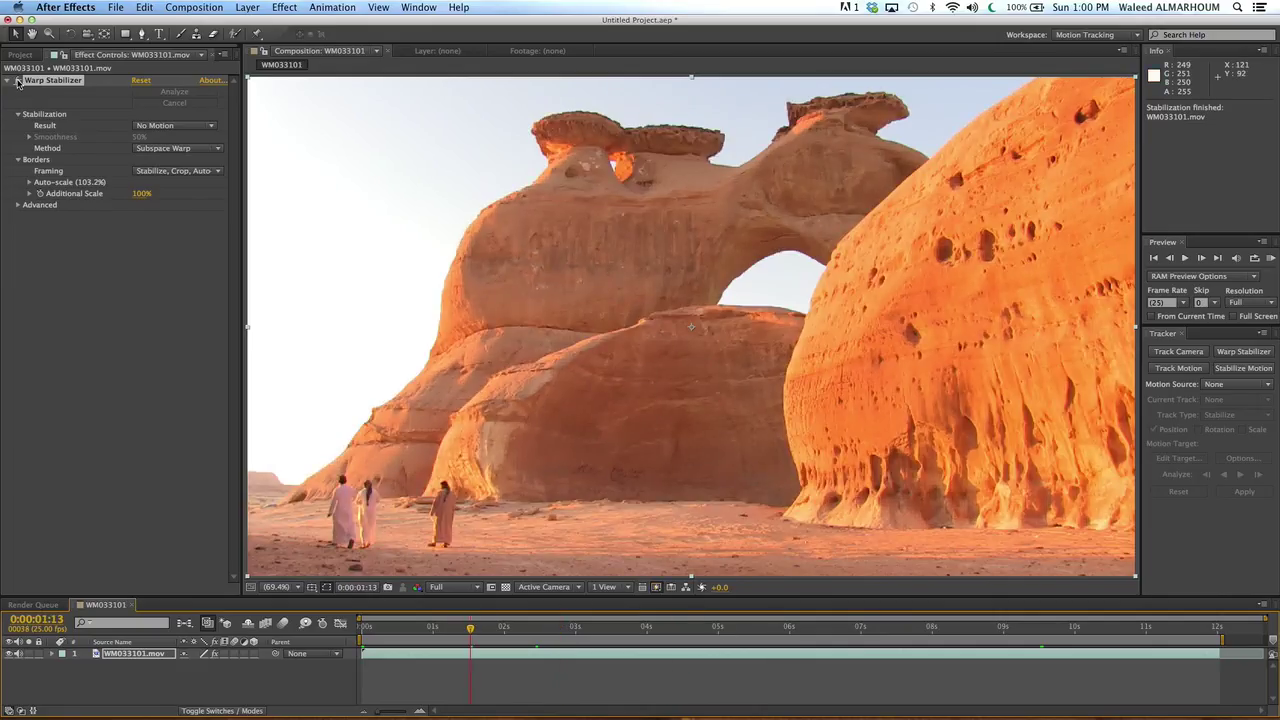
click(19, 83)
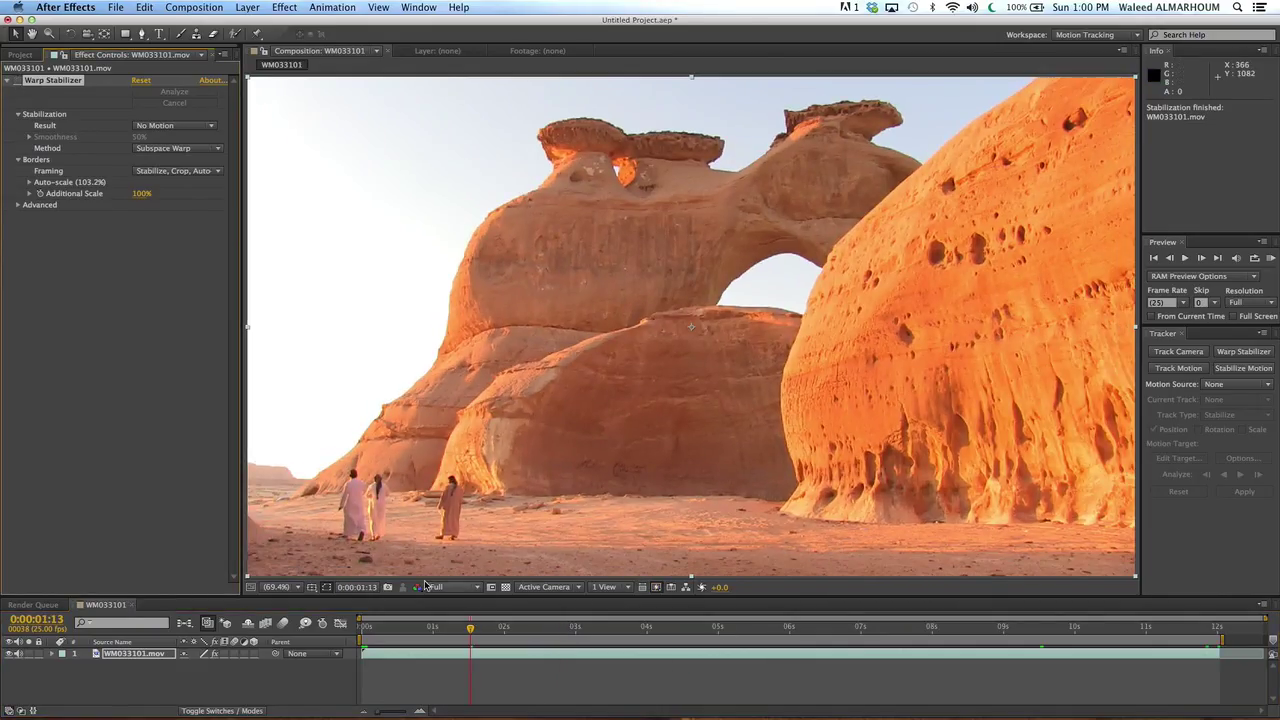
drag(470, 628, 423, 630)
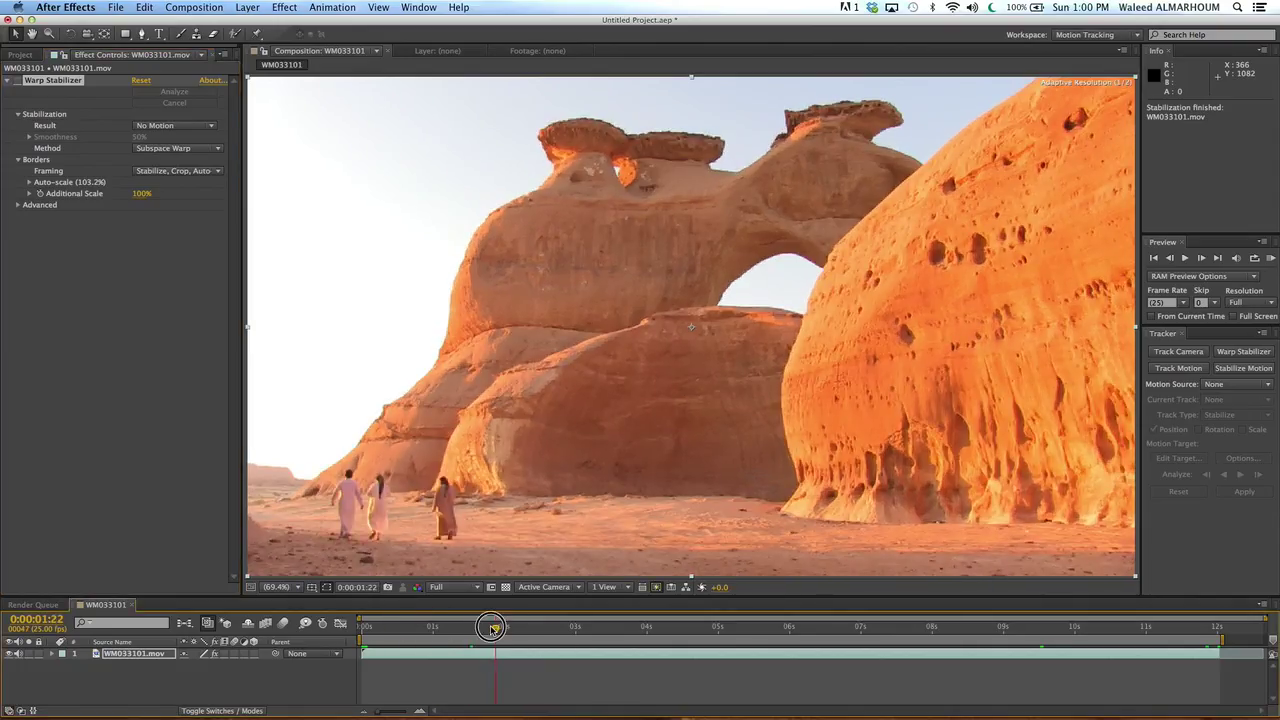
drag(423, 630, 524, 628)
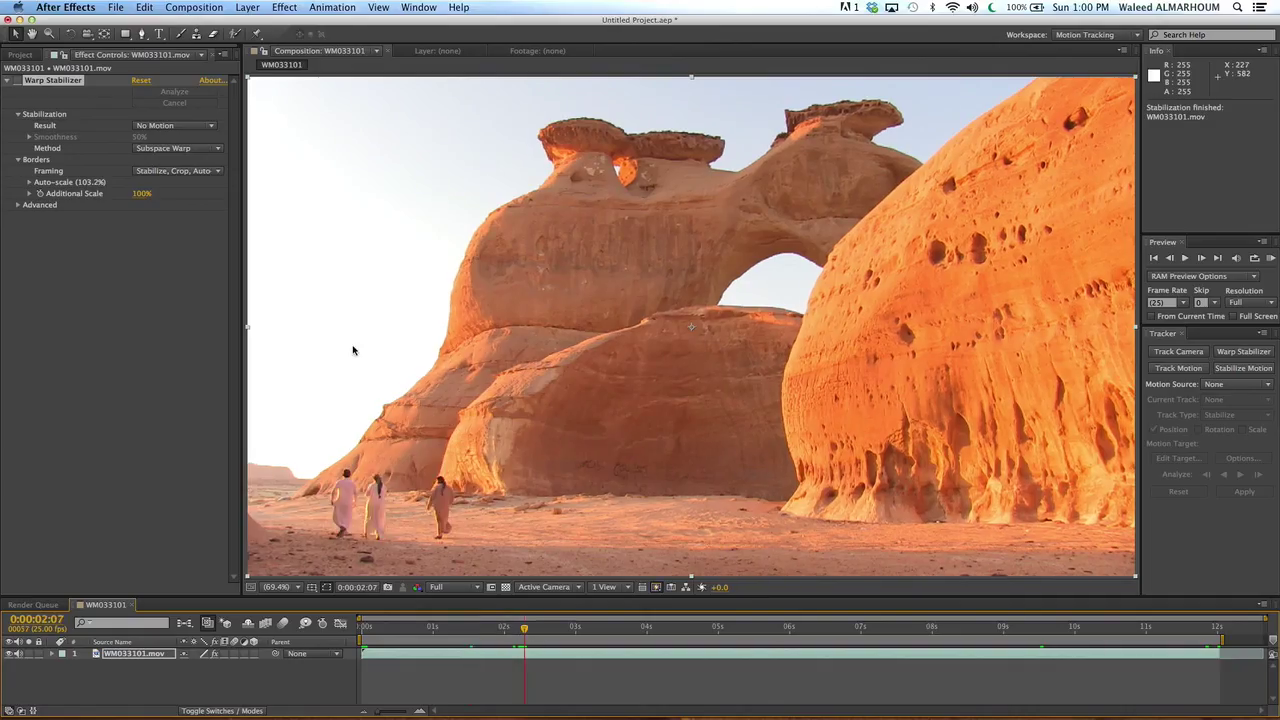
click(17, 80)
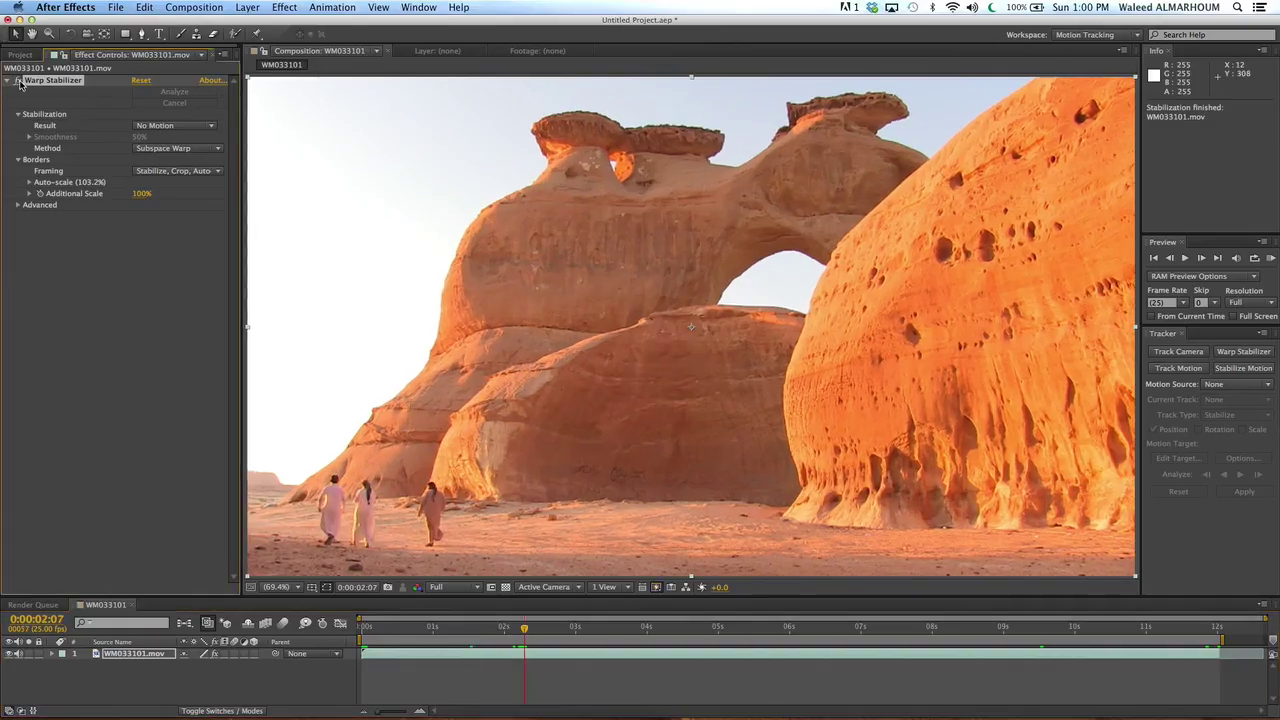
Preview Warp Stabilizer's Smooth Motion result by scrubbing, then switch Result back to No Motion
click(207, 130)
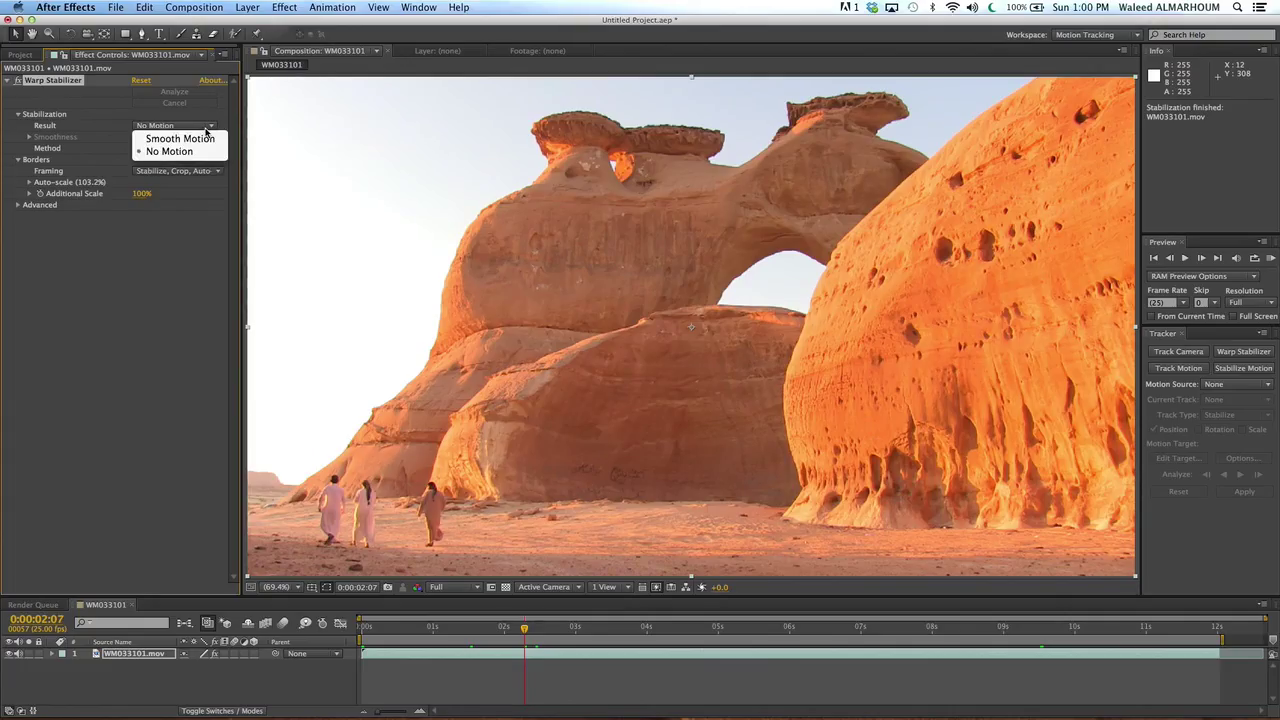
click(198, 139)
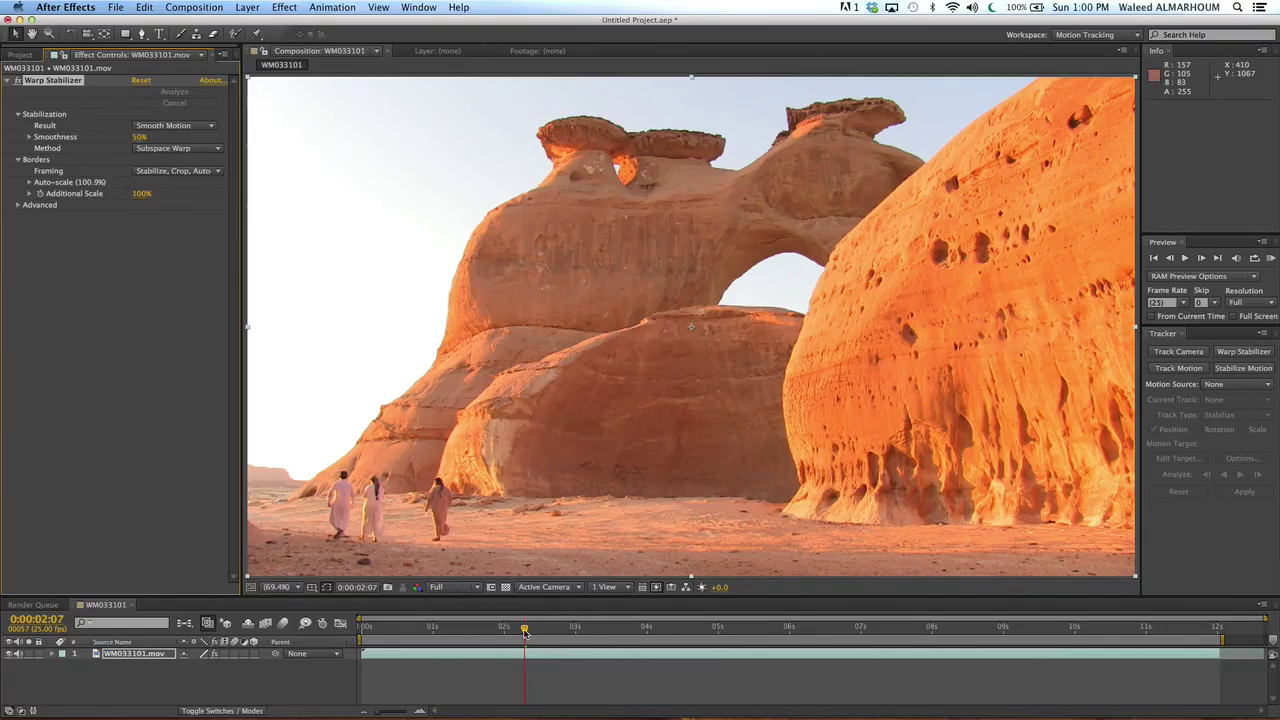
mouse_move(524, 630)
mouse_down()
mouse_move(423, 622)
mouse_move(488, 627)
mouse_up()
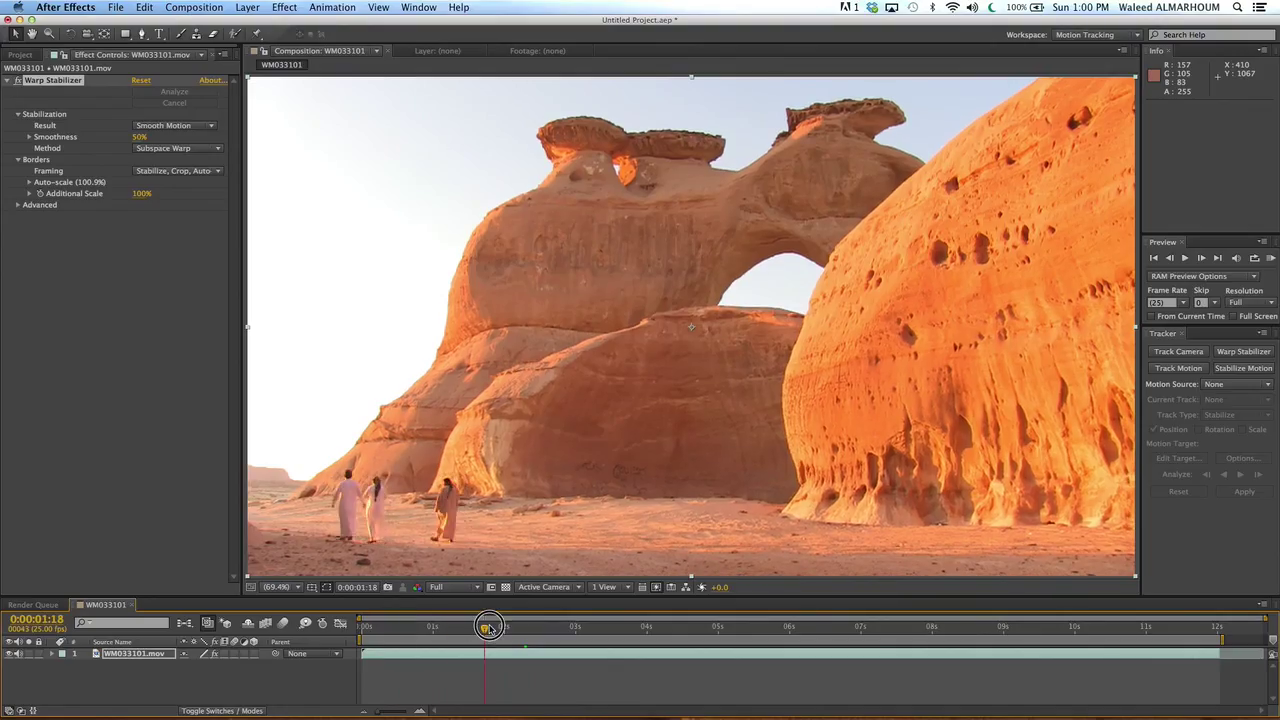
mouse_move(488, 627)
mouse_down()
mouse_move(963, 642)
mouse_move(419, 643)
mouse_up()
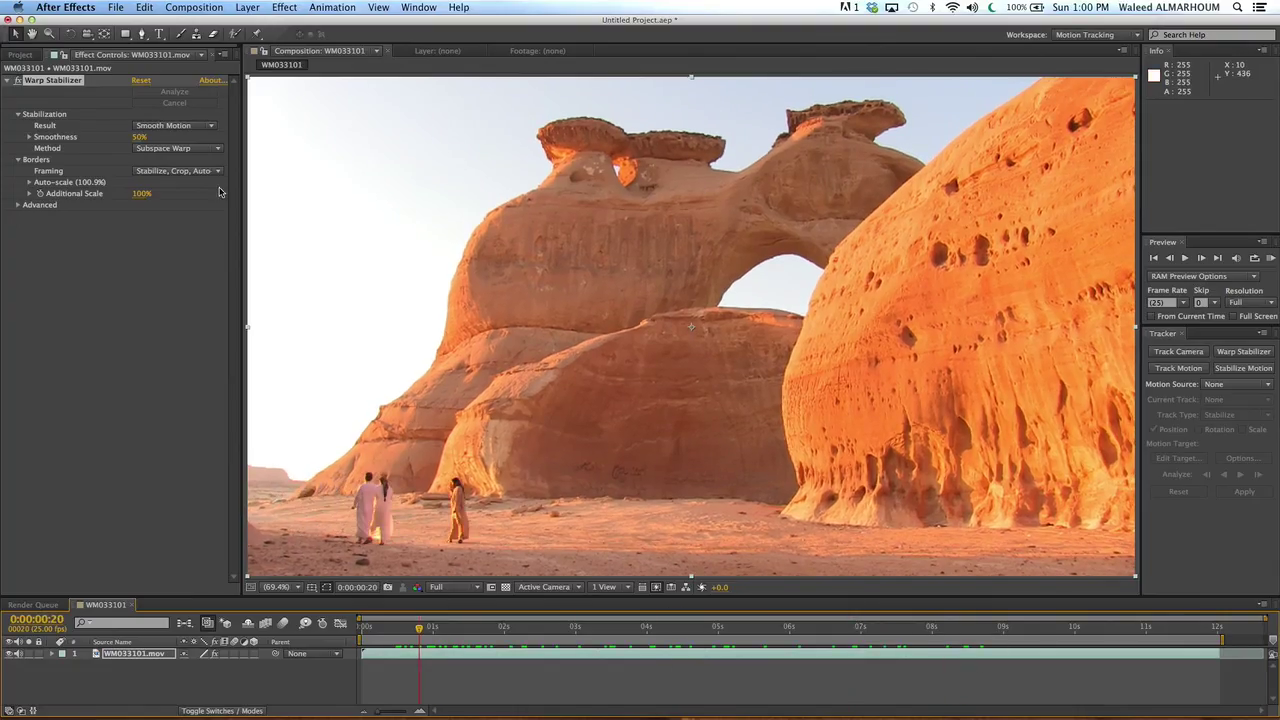
click(210, 128)
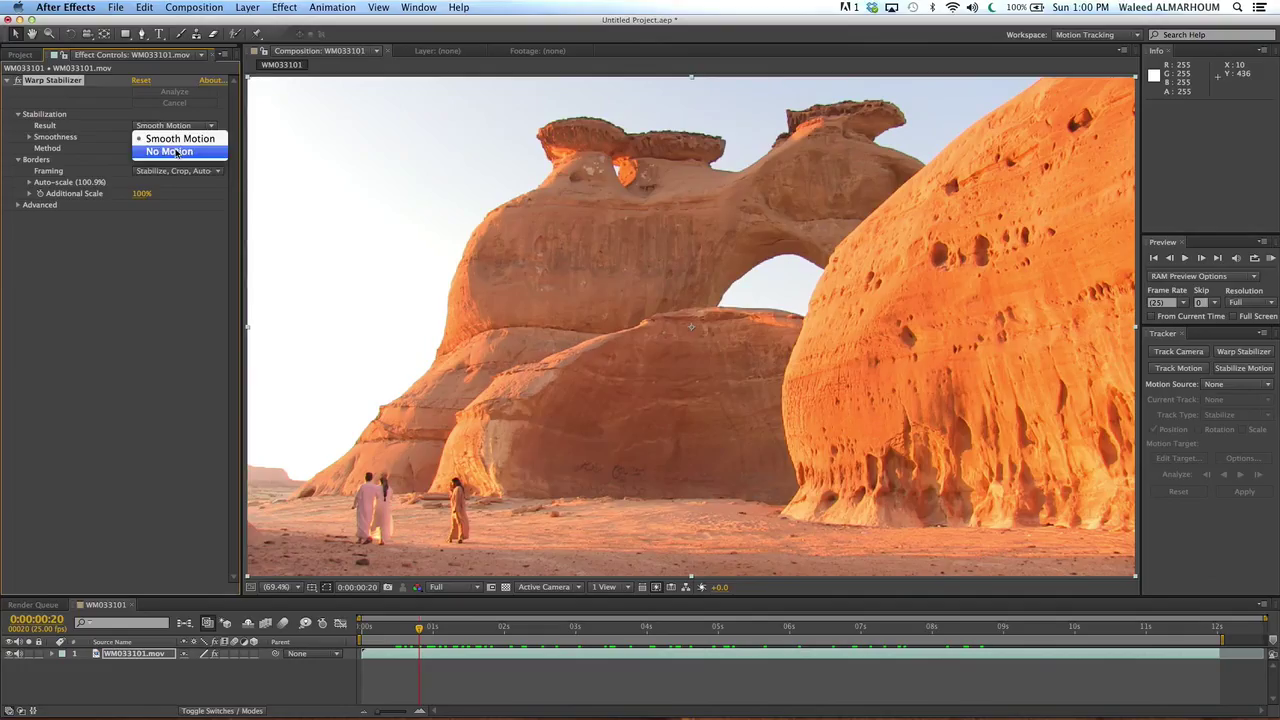
click(170, 152)
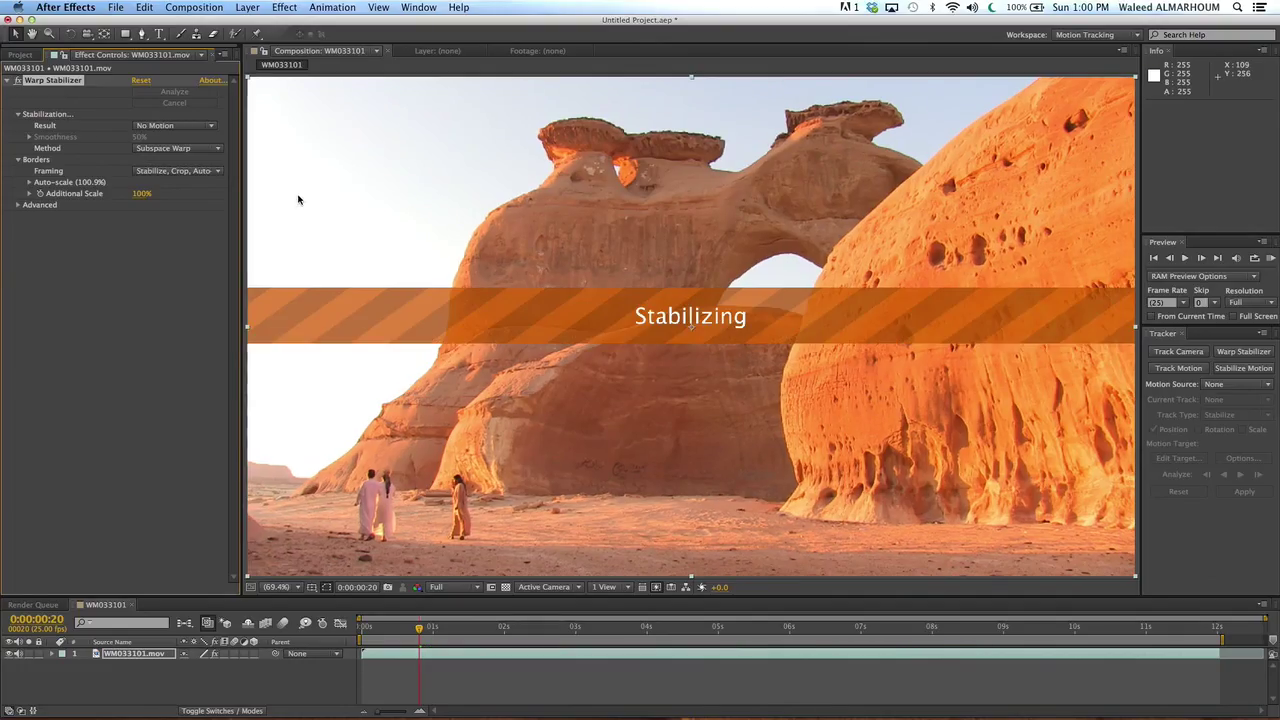
Scrub through the re-stabilized clip, activate the composition viewer and bring up the Composition menu
mouse_move(420, 628)
mouse_down()
mouse_move(396, 627)
mouse_move(1185, 674)
mouse_up()
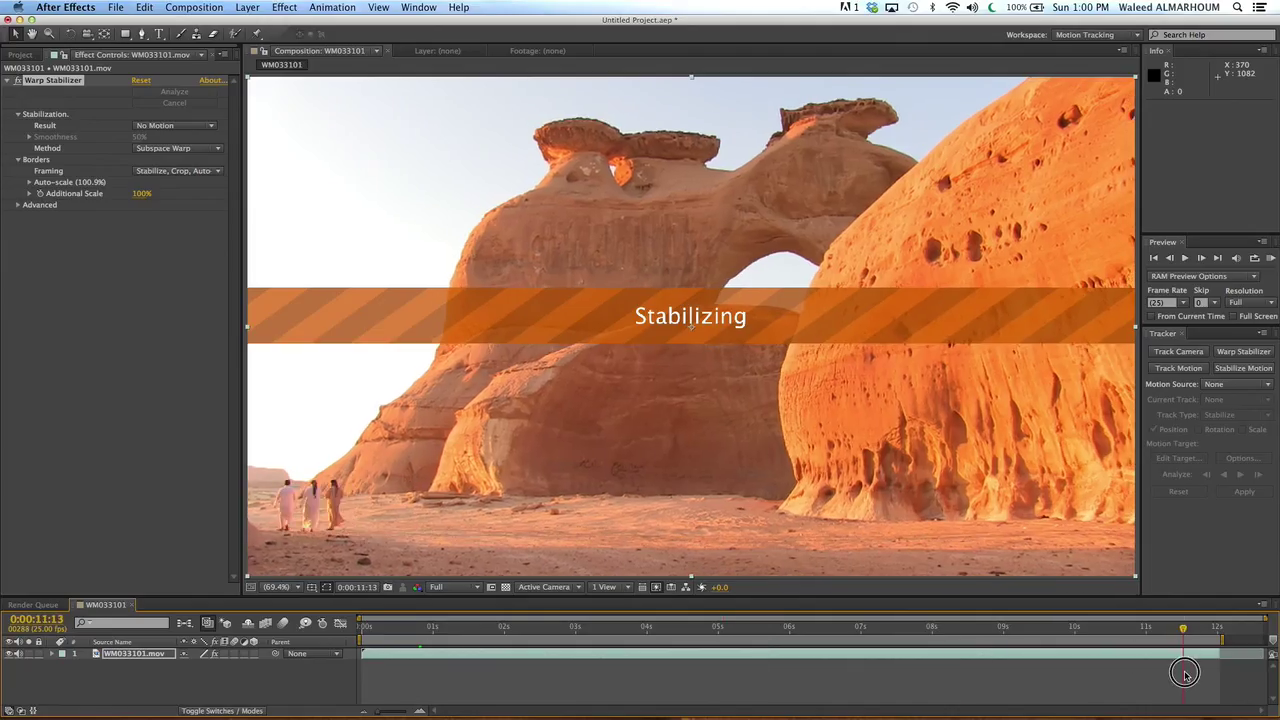
drag(1185, 674, 388, 622)
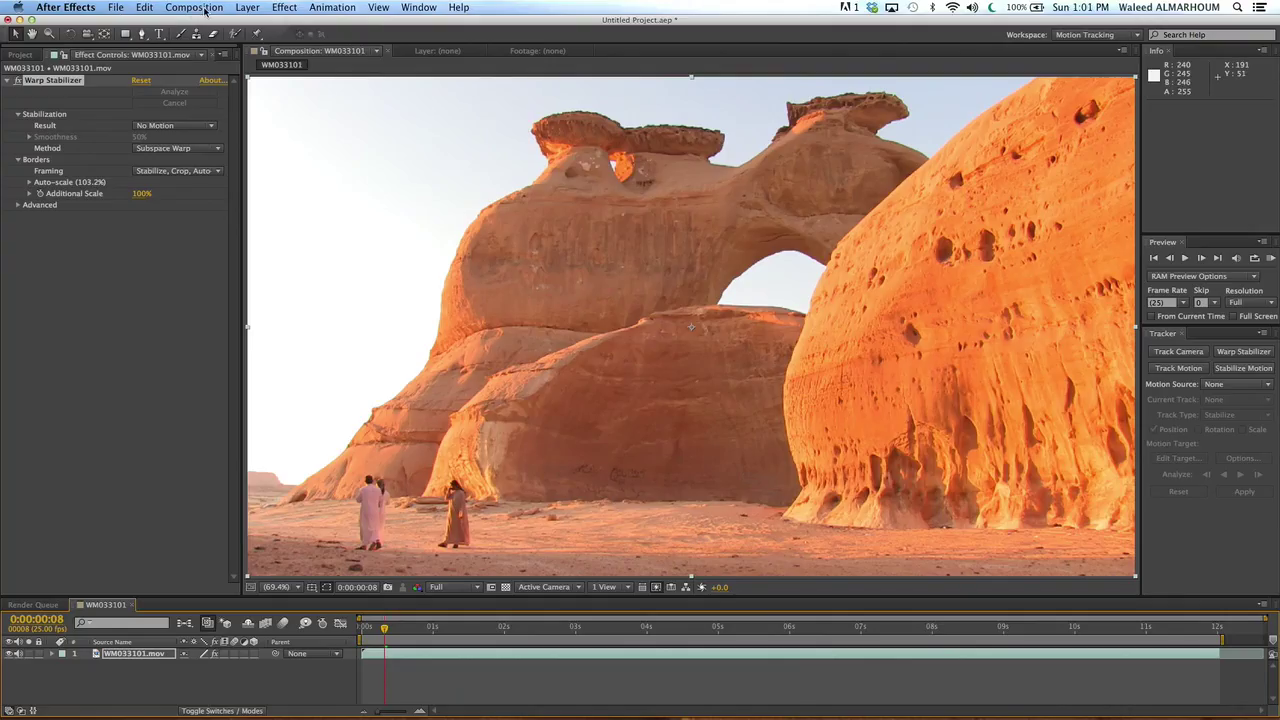
click(568, 288)
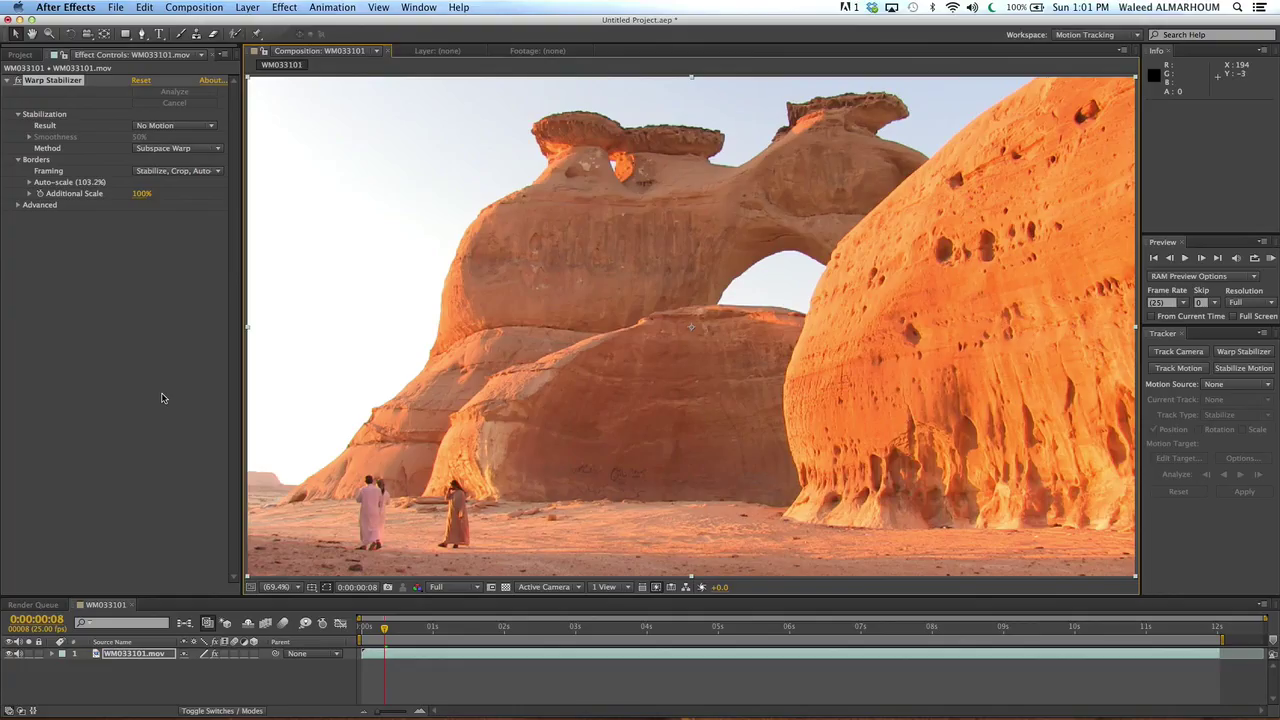
click(190, 11)
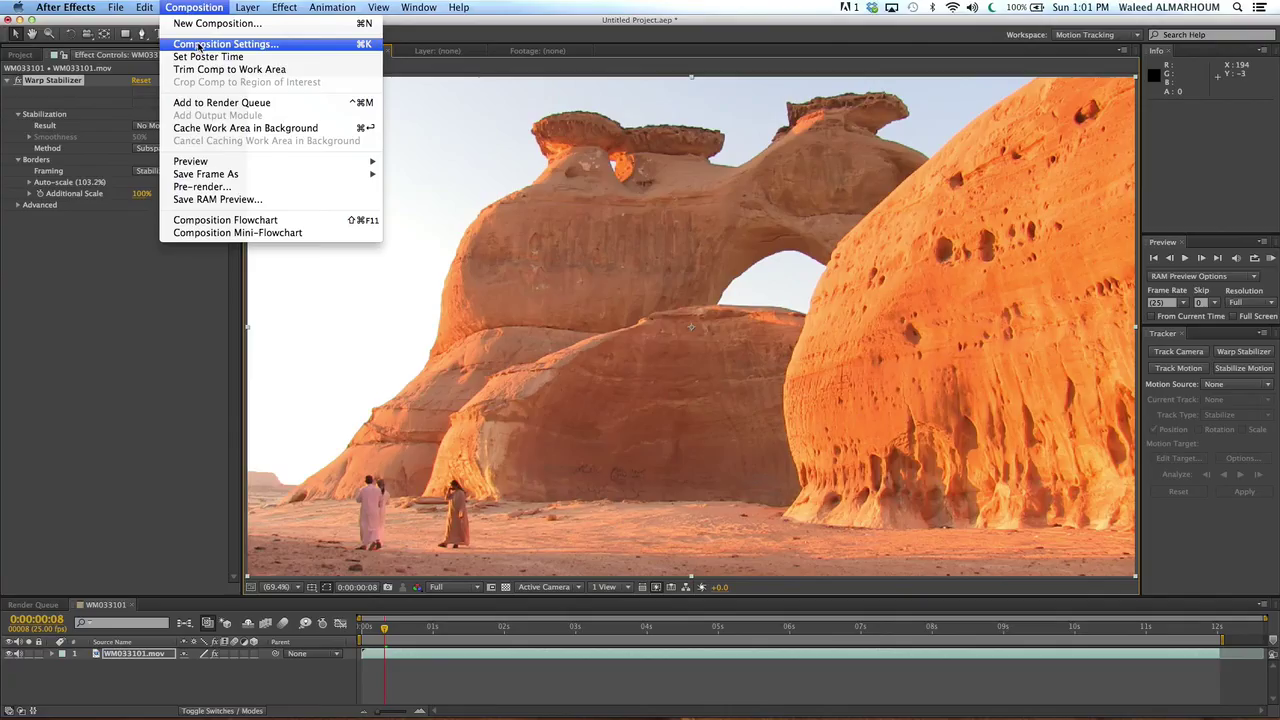
Resize the WM033101 composition to 1280 x 720 (HDV/HDTV 720 25) in Composition Settings
click(200, 46)
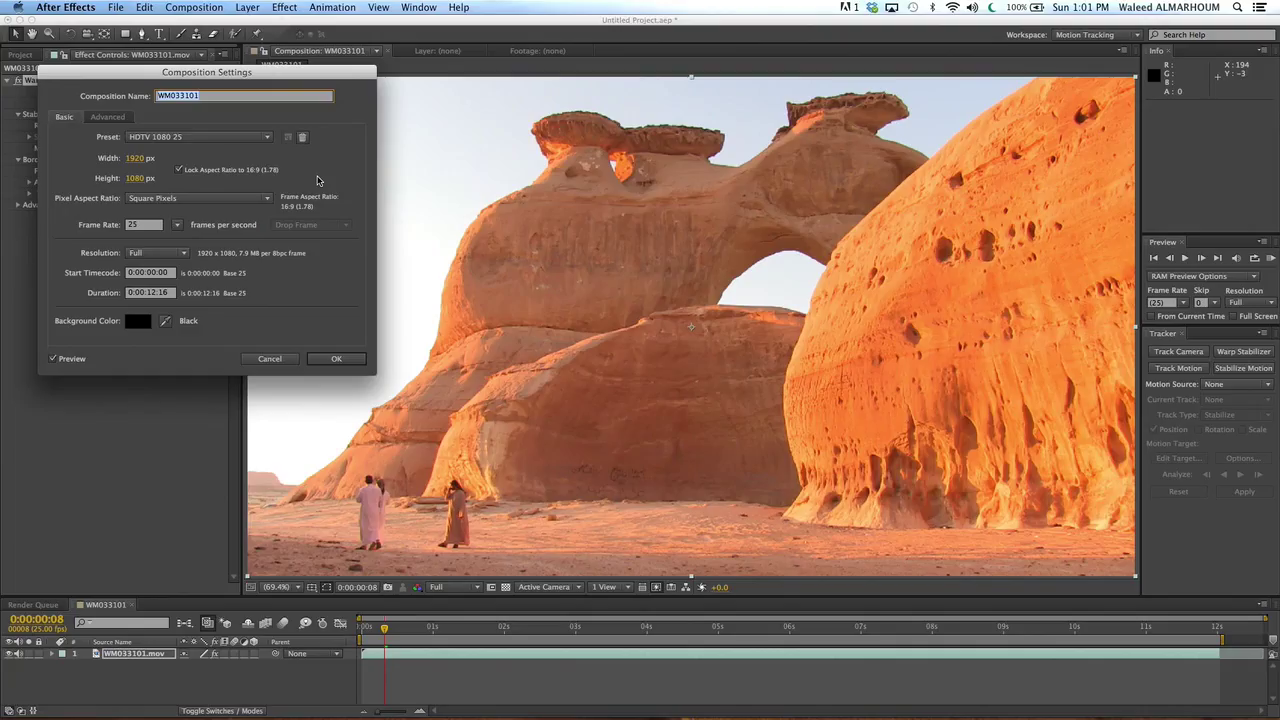
double_click(133, 226)
click(133, 274)
click(135, 163)
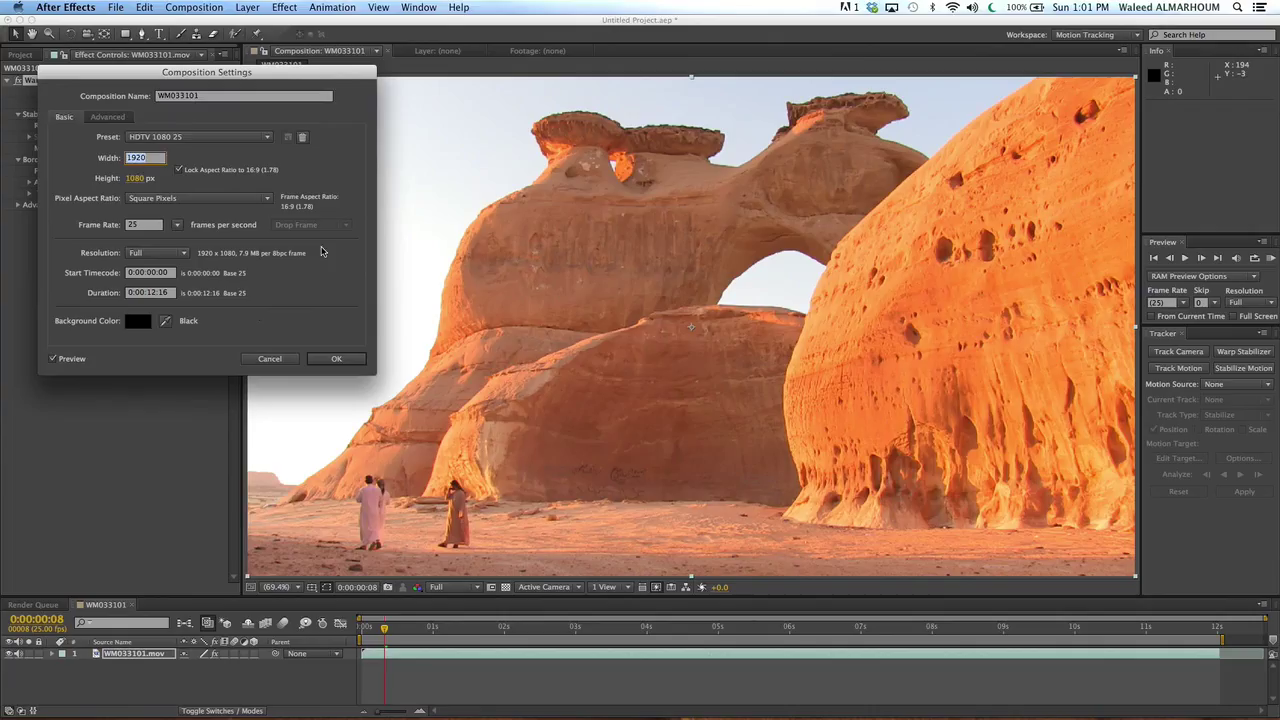
text(1280)
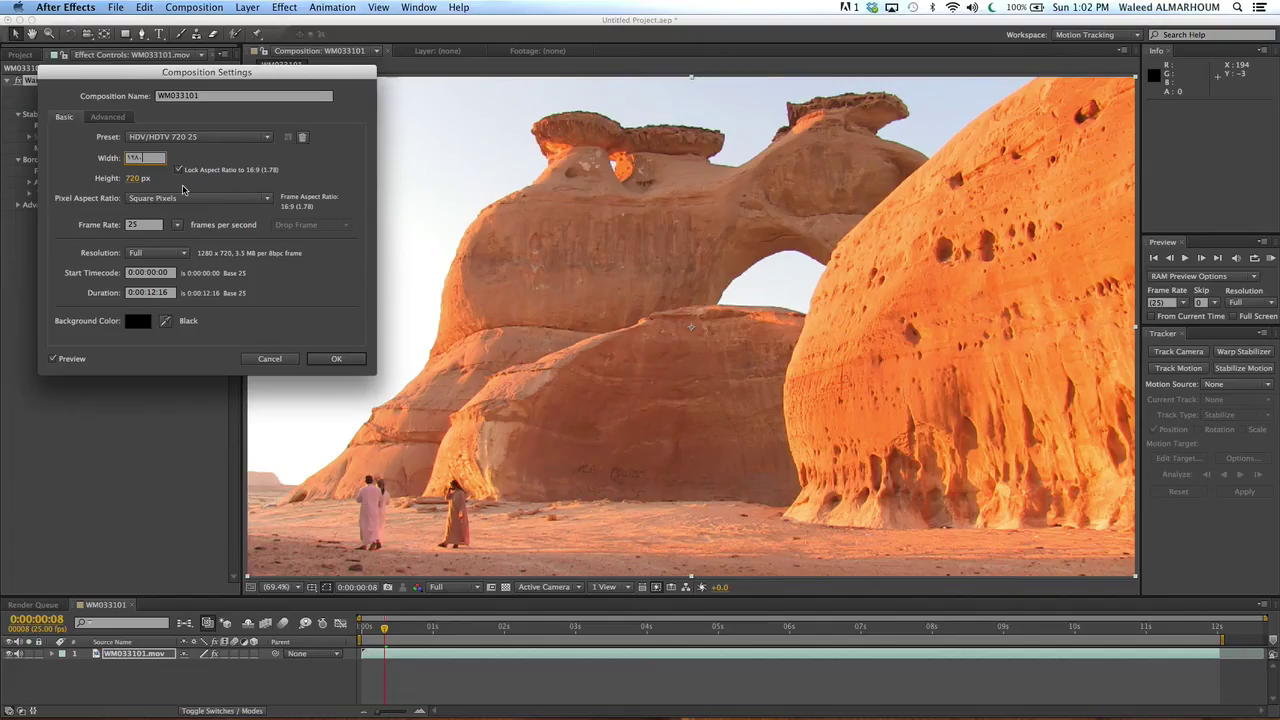
click(329, 360)
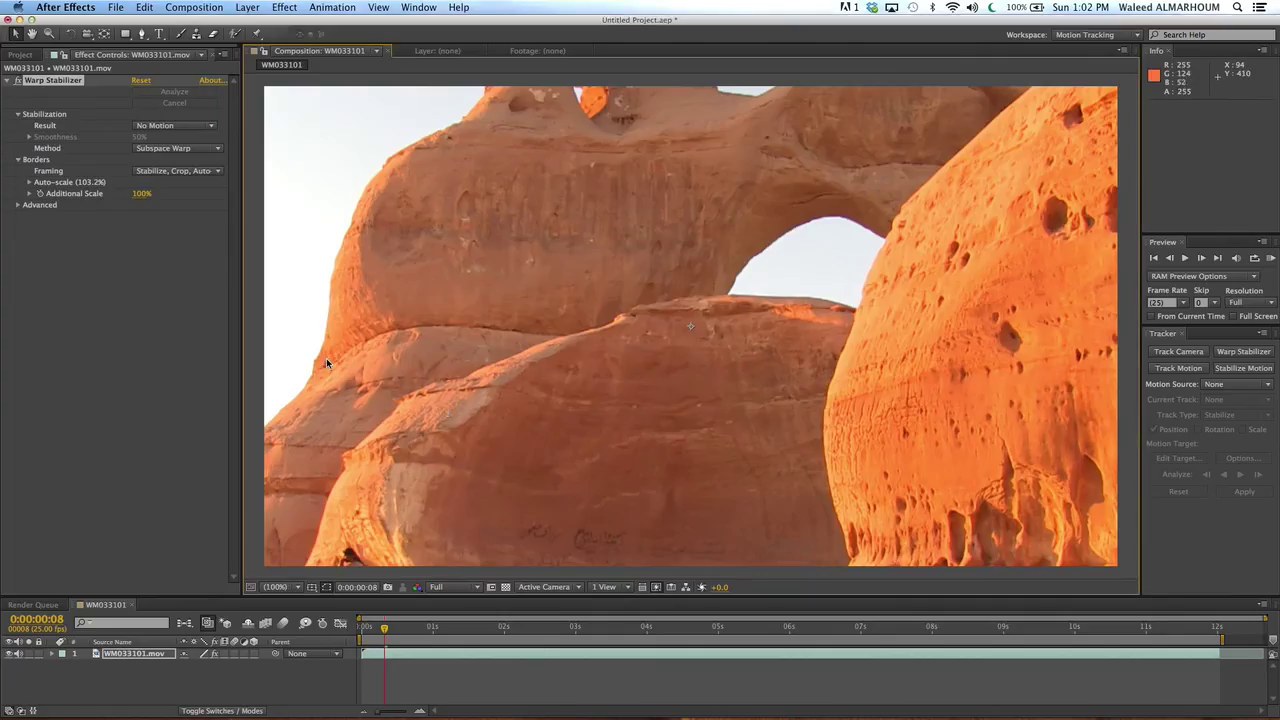
Zoom the viewer to 50%, then shrink and re-enlarge the footage layer by its corner handle
key(comma)
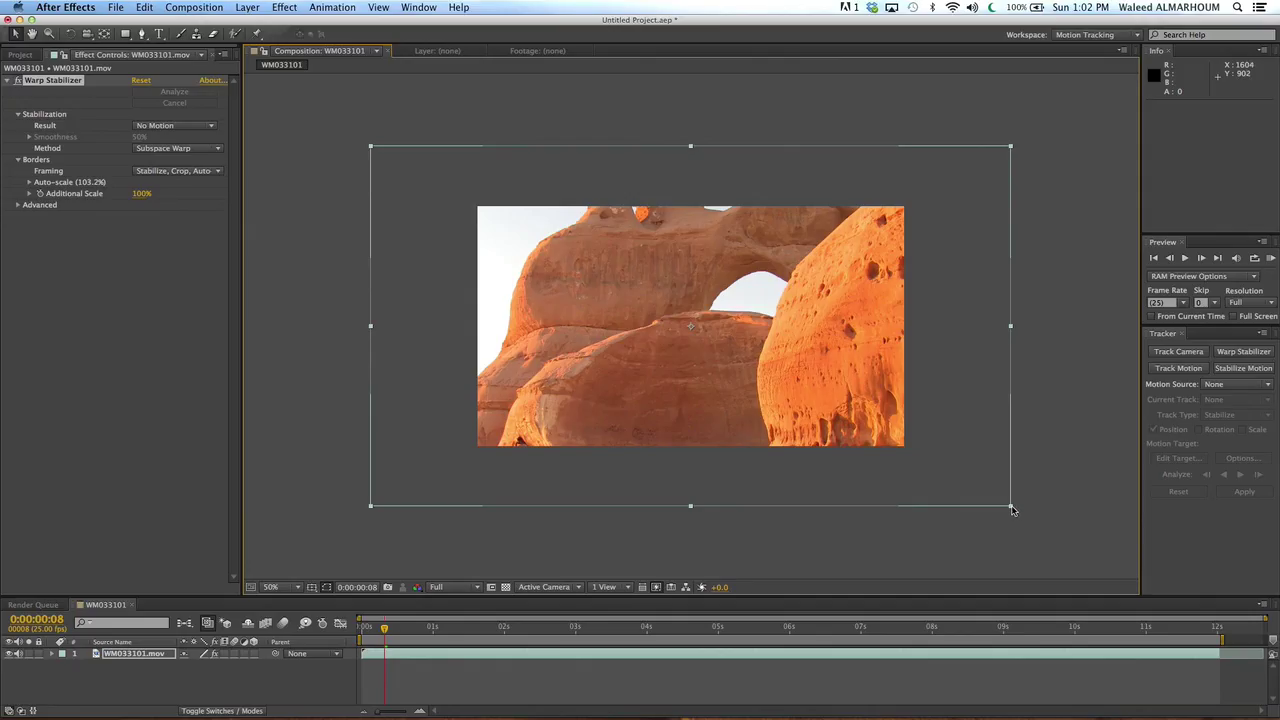
click(1011, 508)
drag(1011, 508, 927, 448)
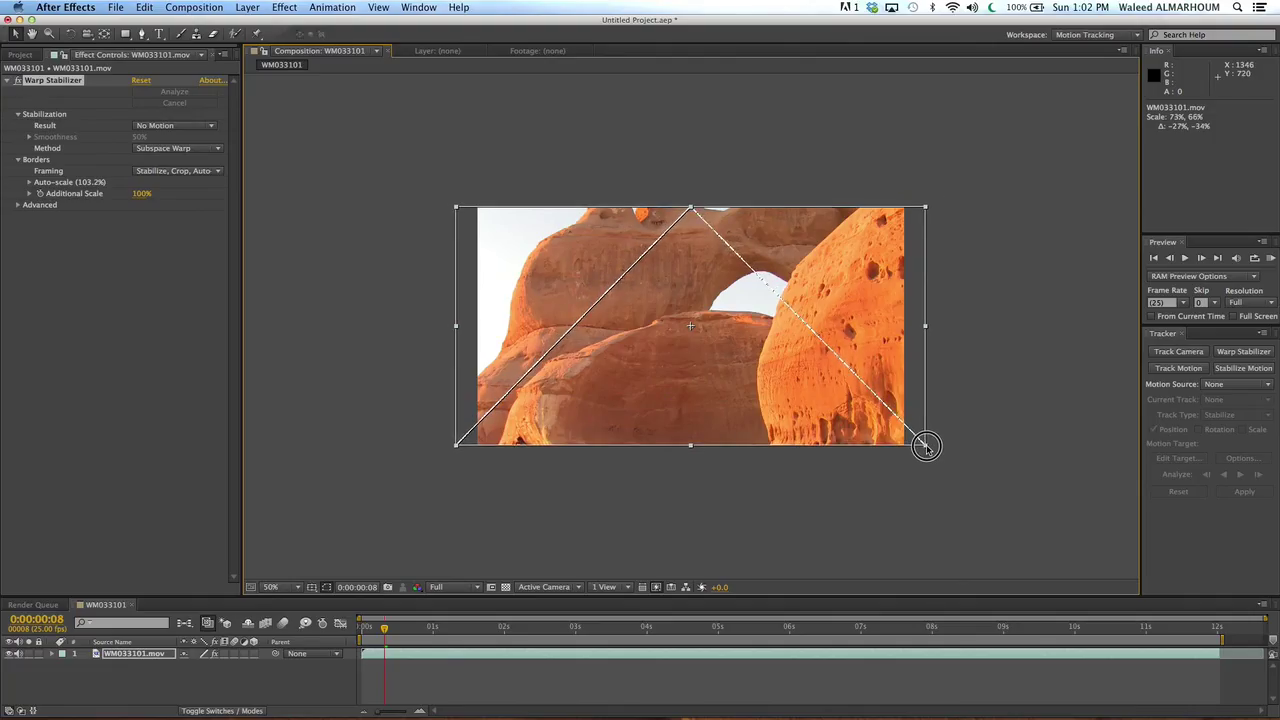
drag(927, 448, 1012, 505)
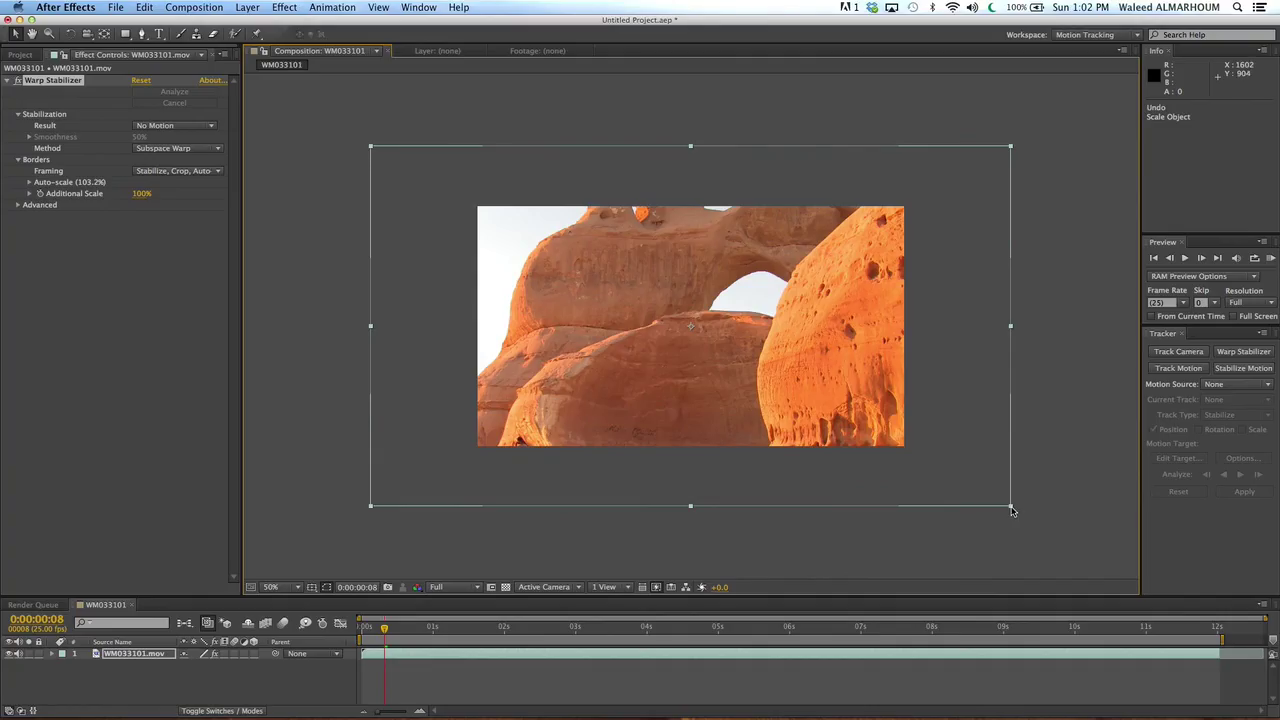
Reselect the layer, shrink it slightly twice more, then undo the last resize
click(1009, 510)
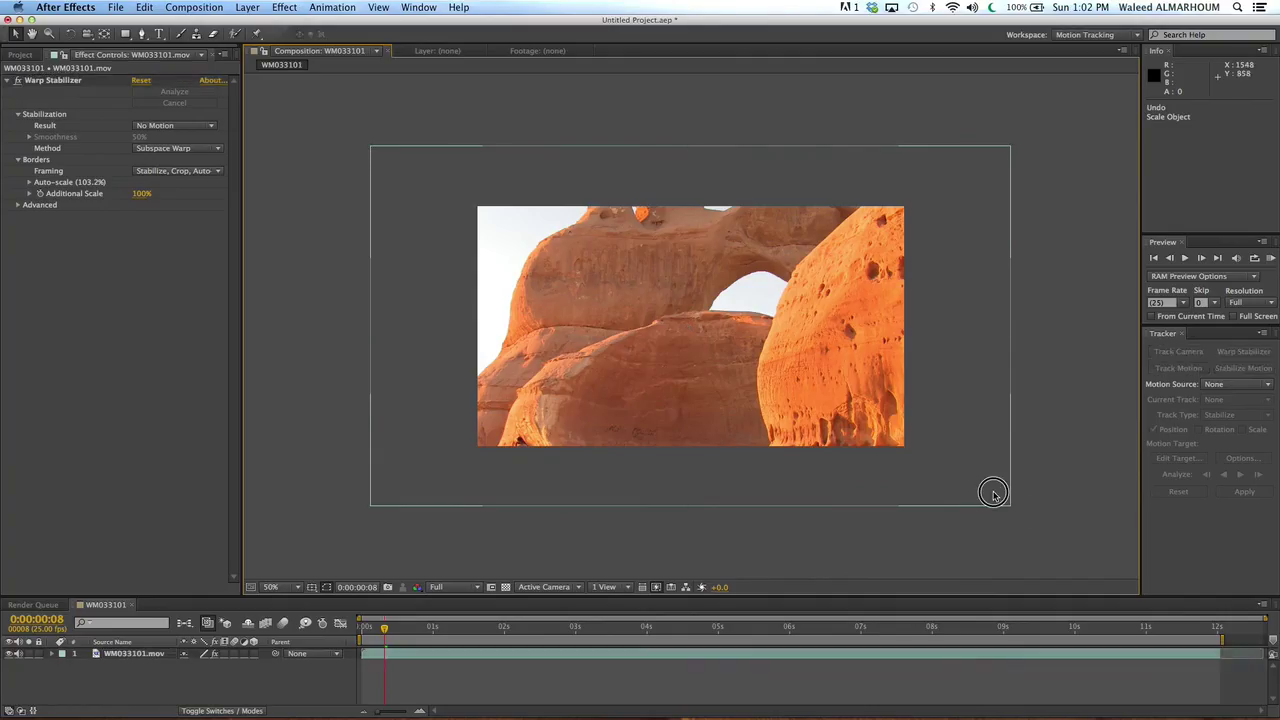
click(1008, 507)
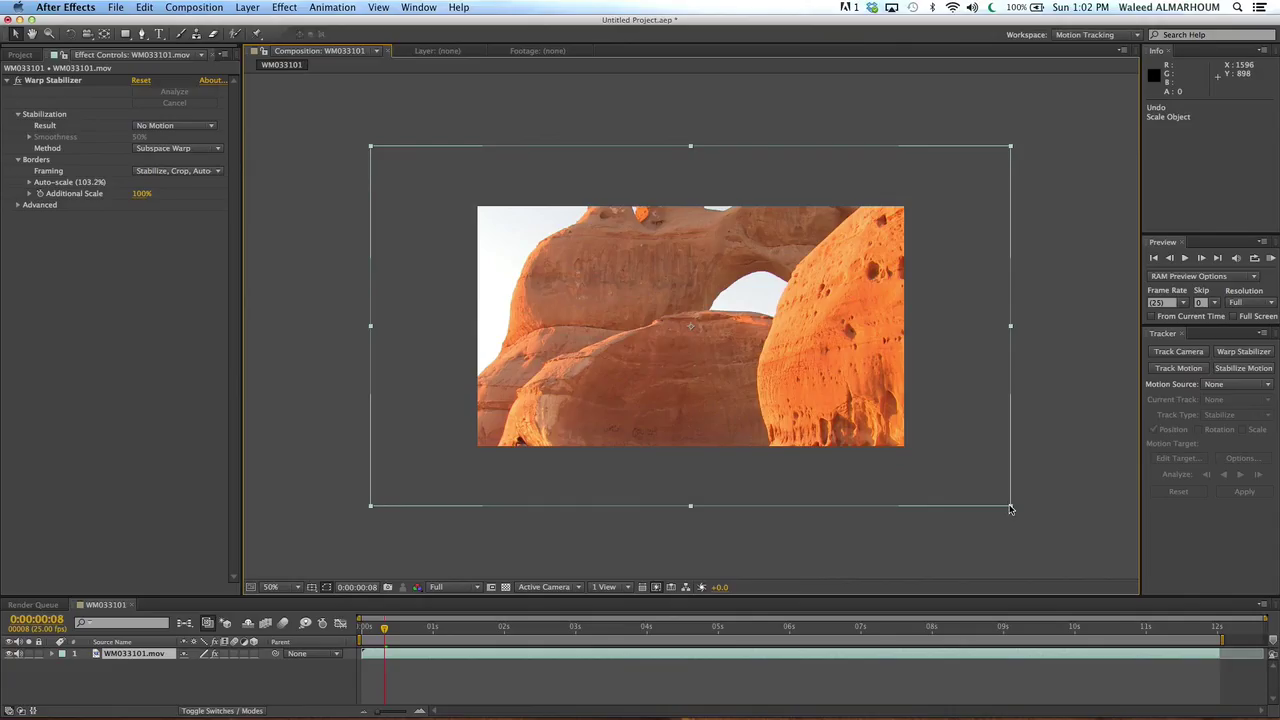
mouse_move(1011, 509)
mouse_down()
mouse_move(931, 450)
mouse_move(1054, 530)
mouse_move(1000, 503)
mouse_up()
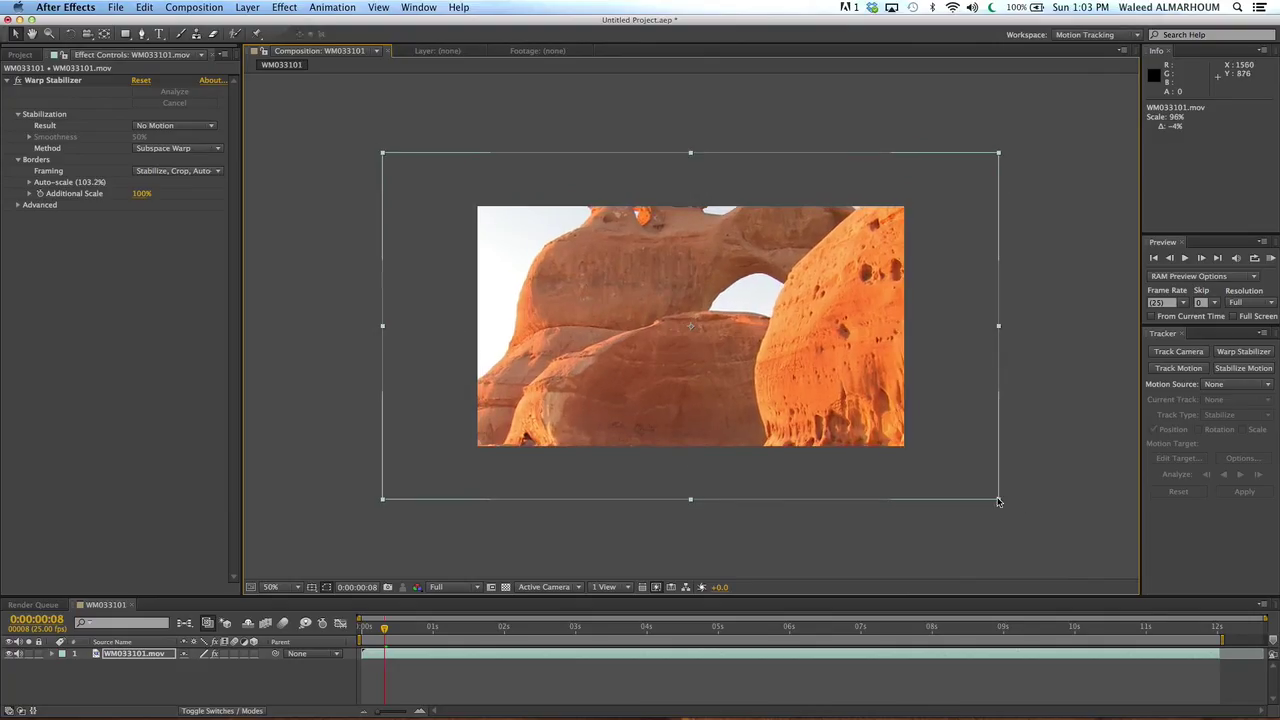
click(1000, 501)
mouse_move(1000, 501)
mouse_down()
mouse_move(927, 490)
mouse_move(994, 490)
mouse_up()
key(ctrl+z)
Scale the rock-arch layer with Transform > Fit to Comp and return the viewer to 100%
right_click(950, 372)
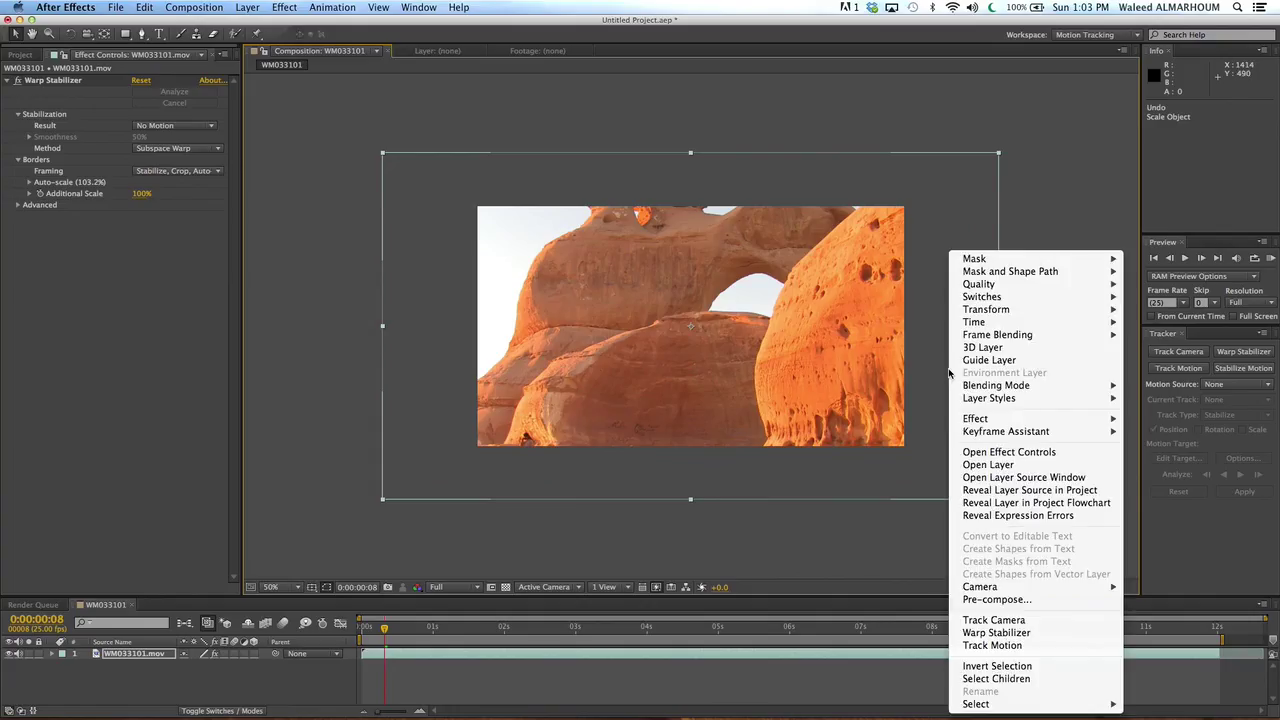
mouse_move(1003, 314)
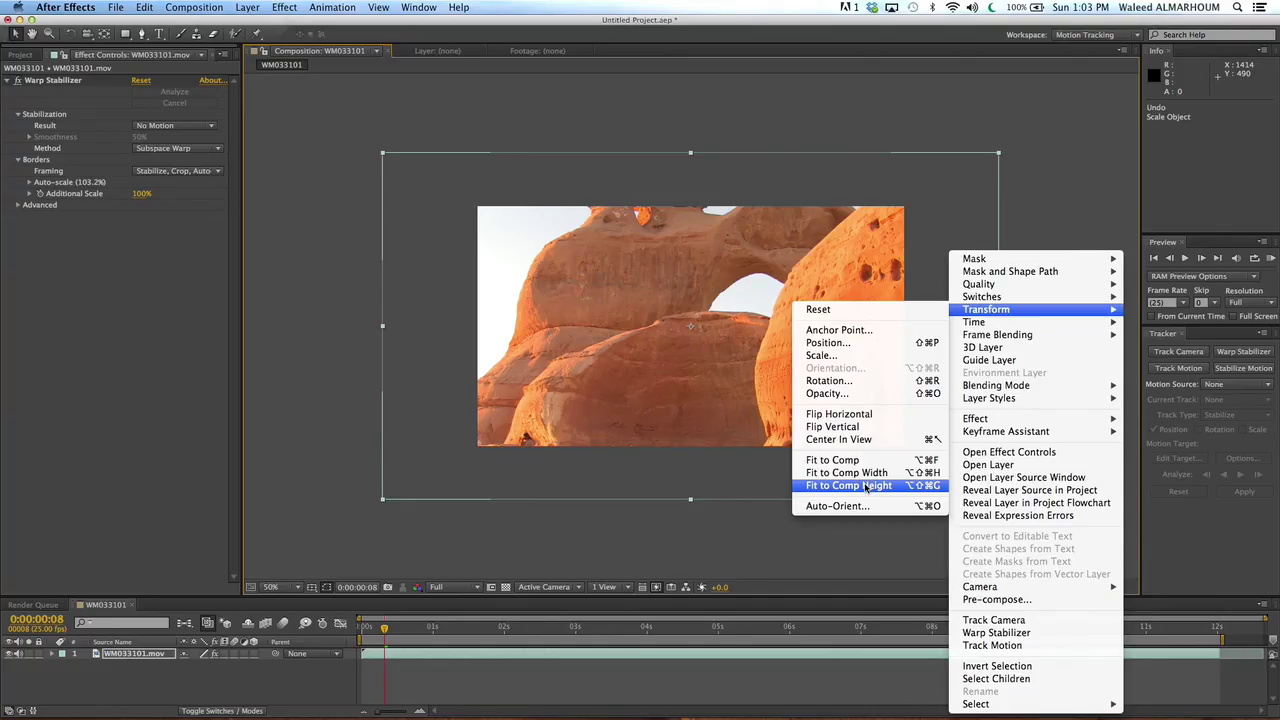
click(821, 461)
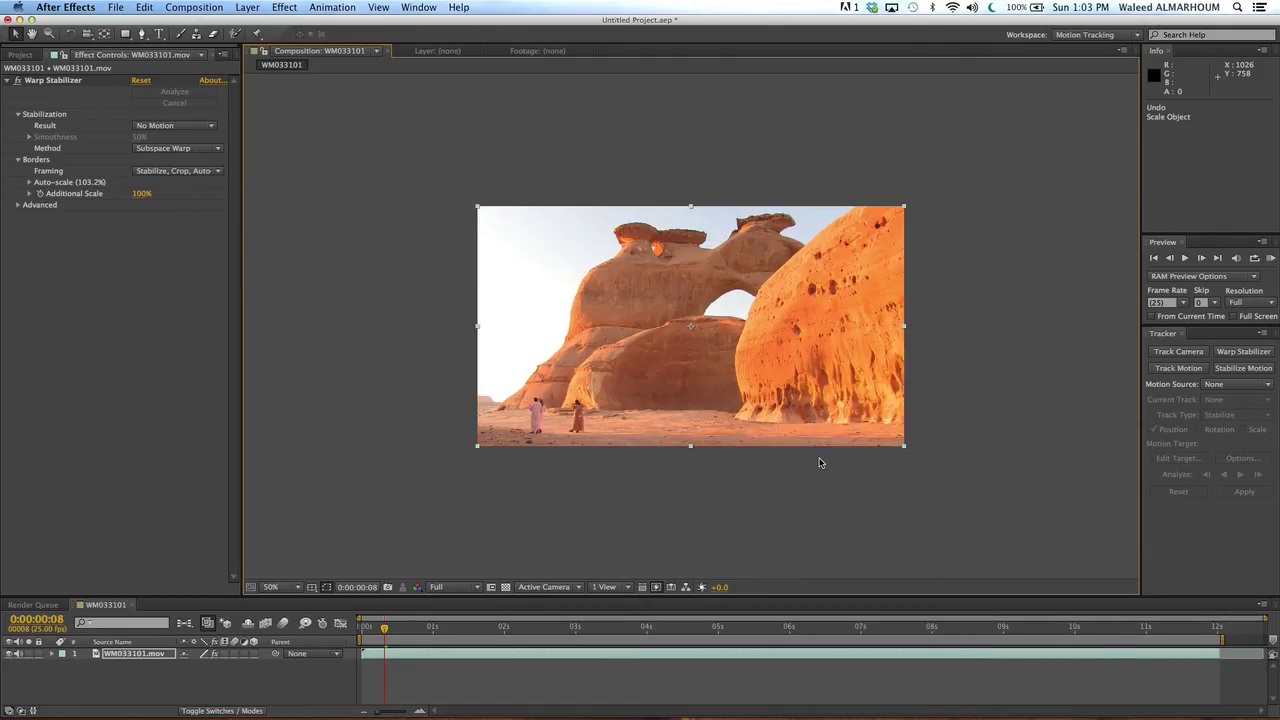
key(period)
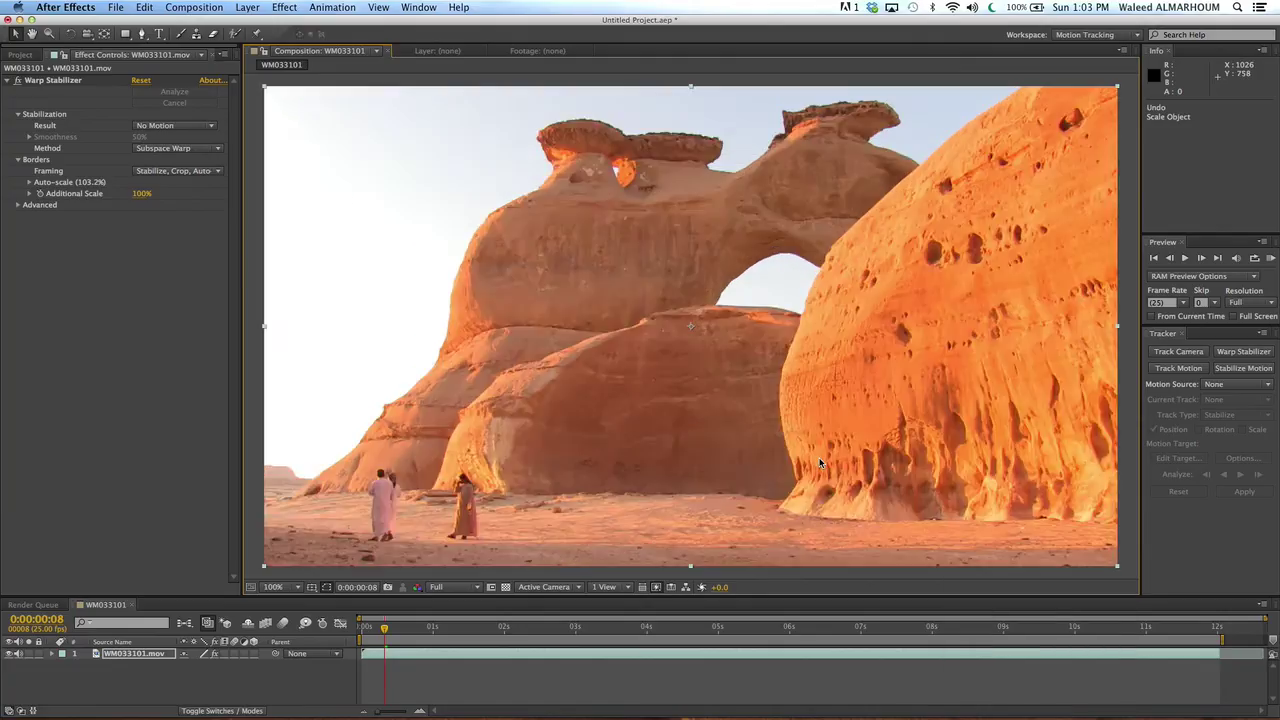
key(period)
key(slash)
Toggle the stabilizer effect off and on to compare before and after
click(17, 81)
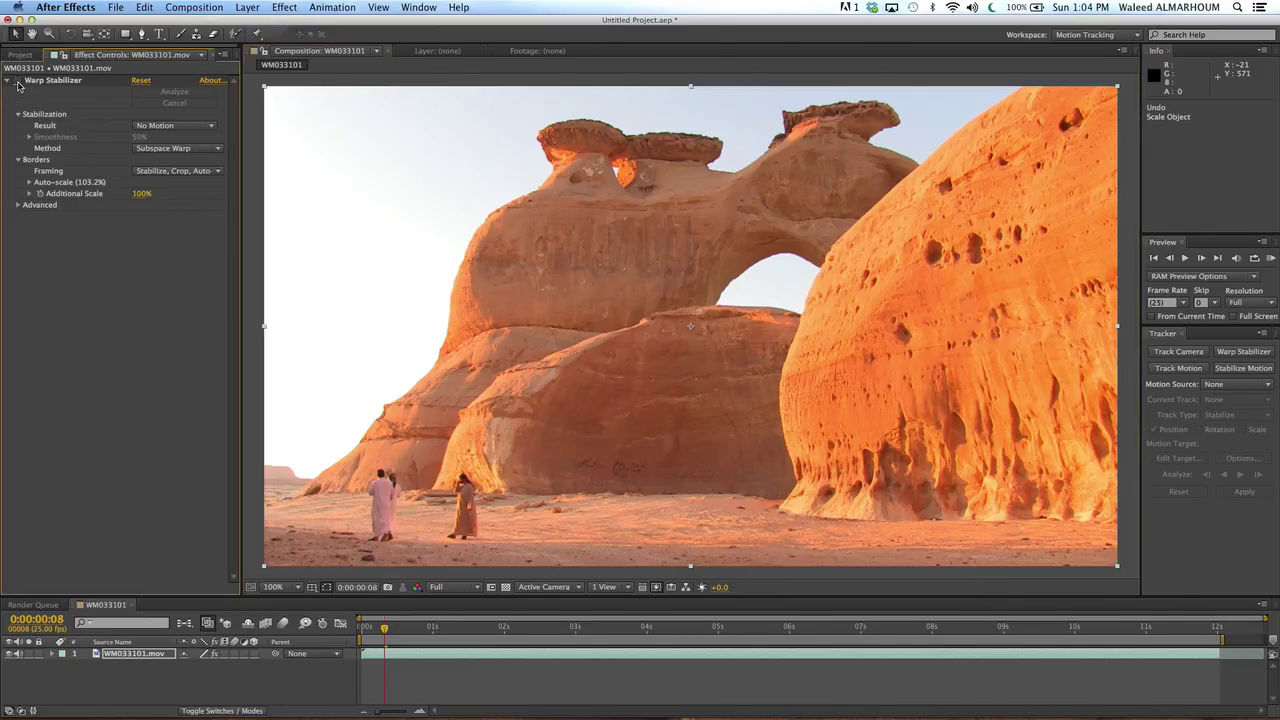
click(17, 81)
click(17, 81)
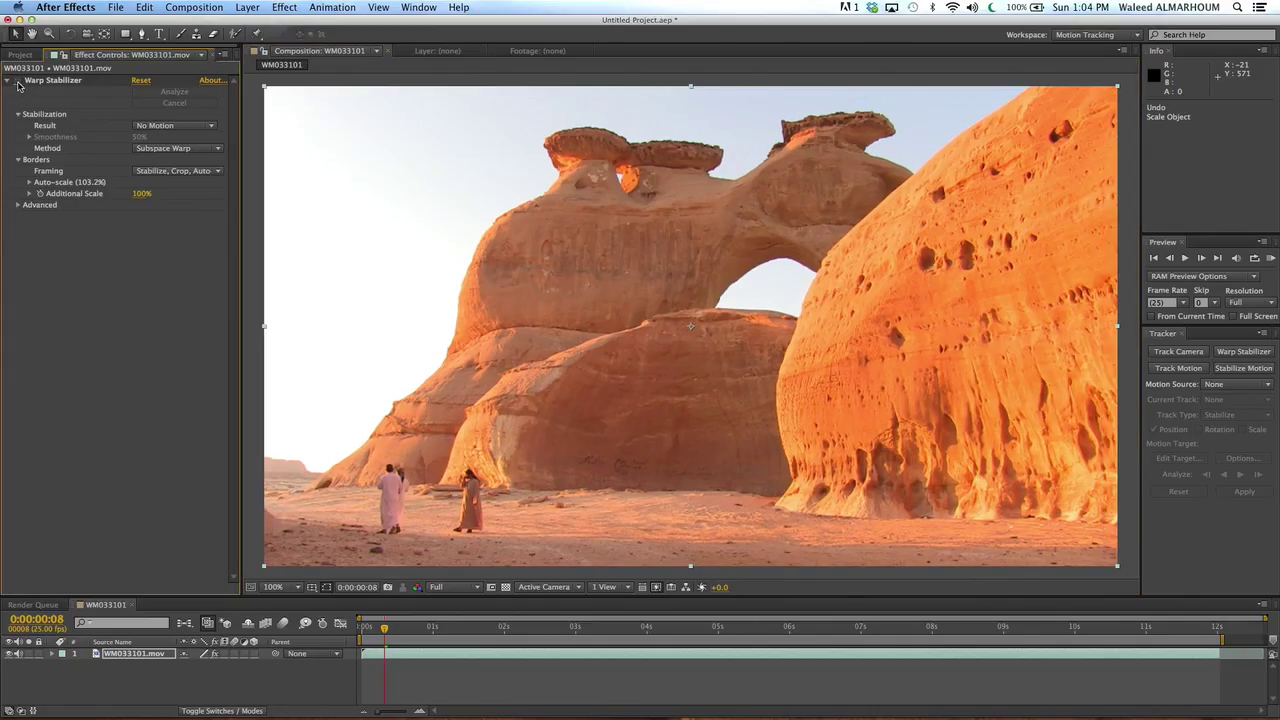
click(17, 81)
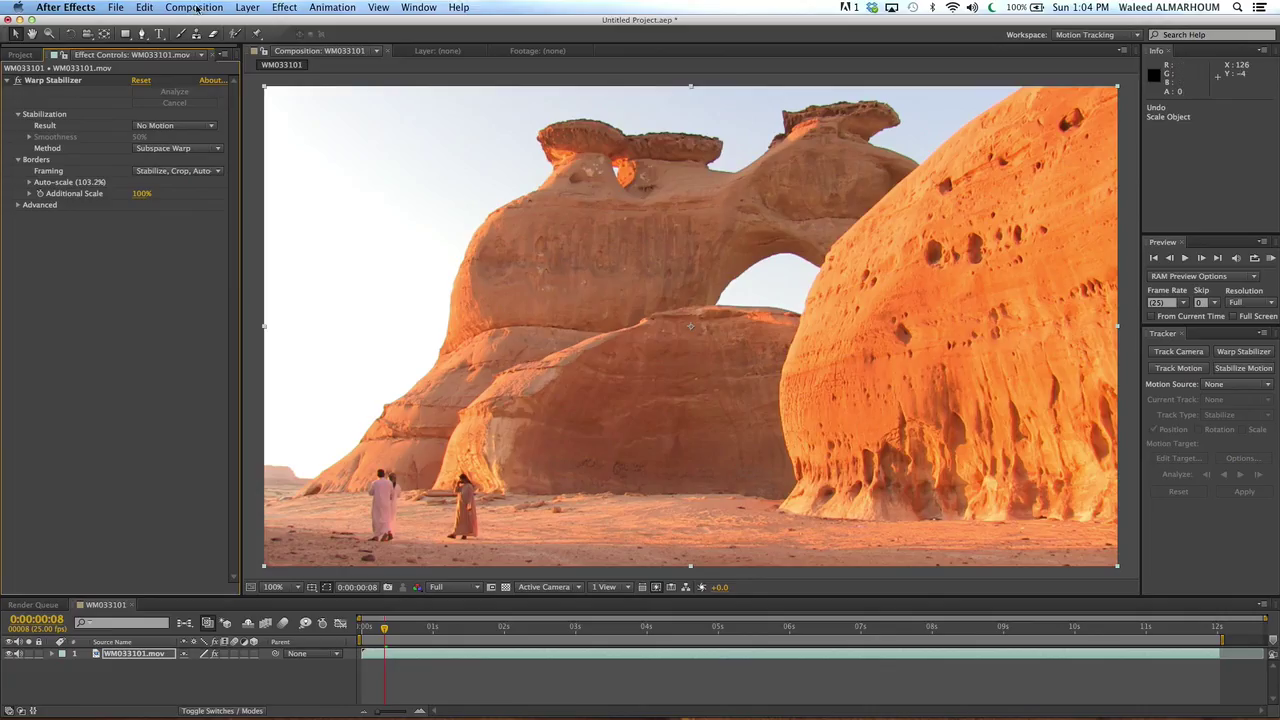
Apply Blur & Sharpen > Sharpen to the clip and raise its Sharpen Amount
click(282, 8)
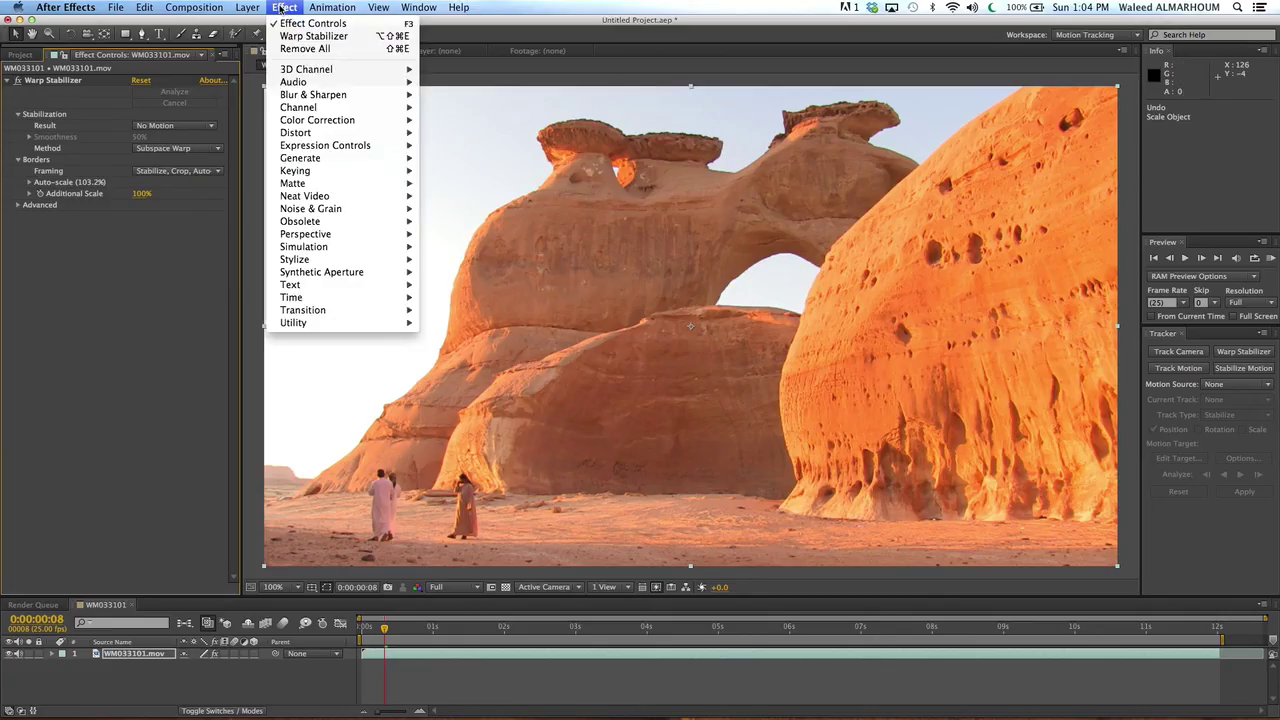
mouse_move(376, 97)
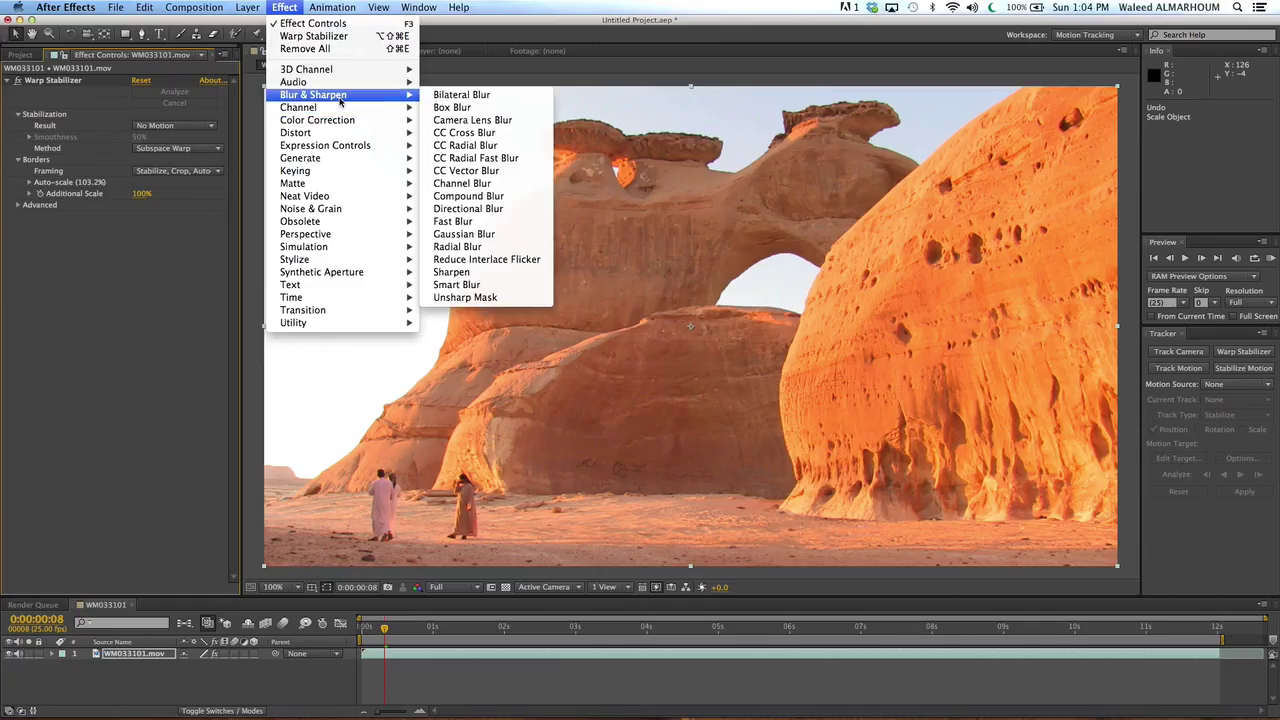
click(447, 273)
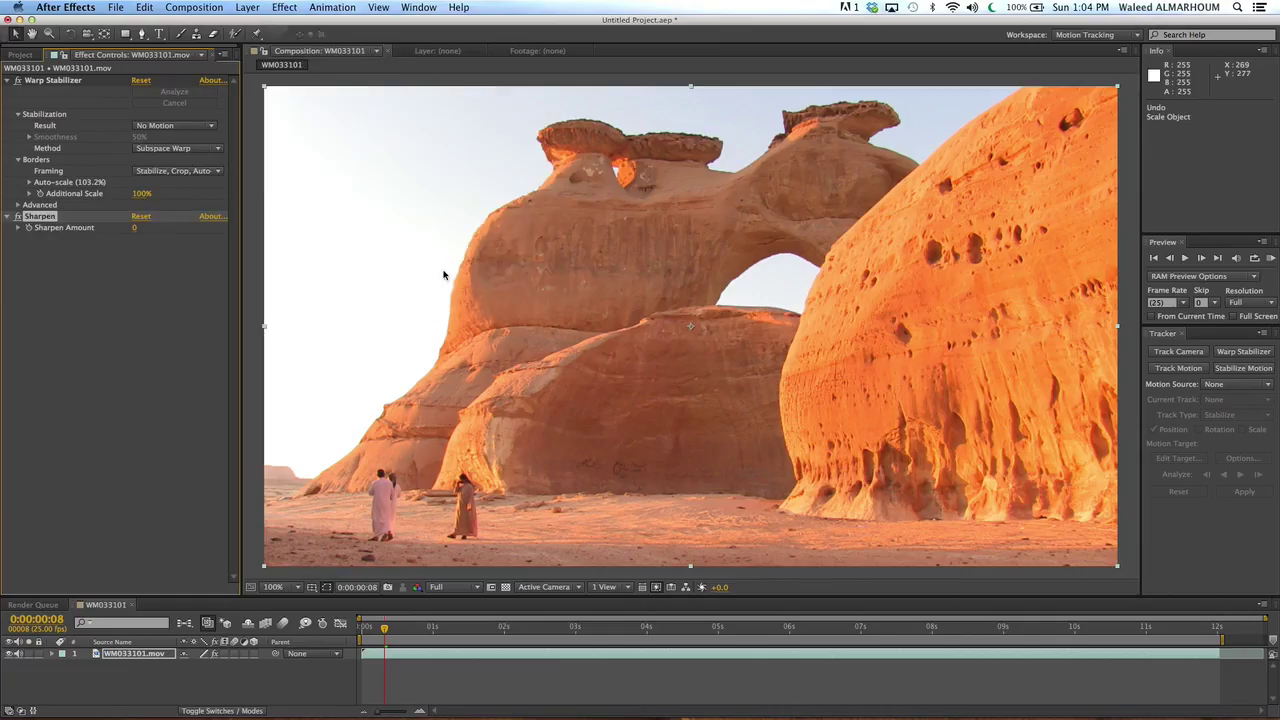
click(17, 228)
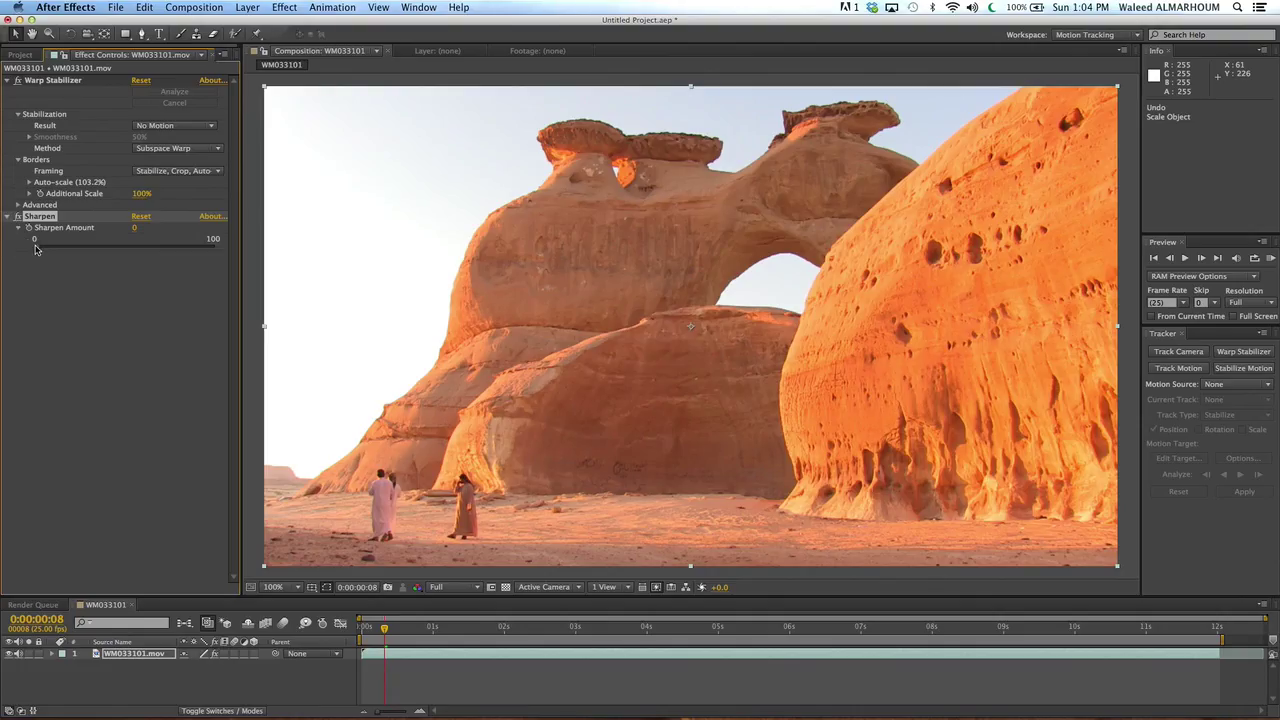
drag(35, 249, 91, 253)
Compare with Sharpen toggled off and on, settling Sharpen Amount at 30
click(18, 216)
click(18, 216)
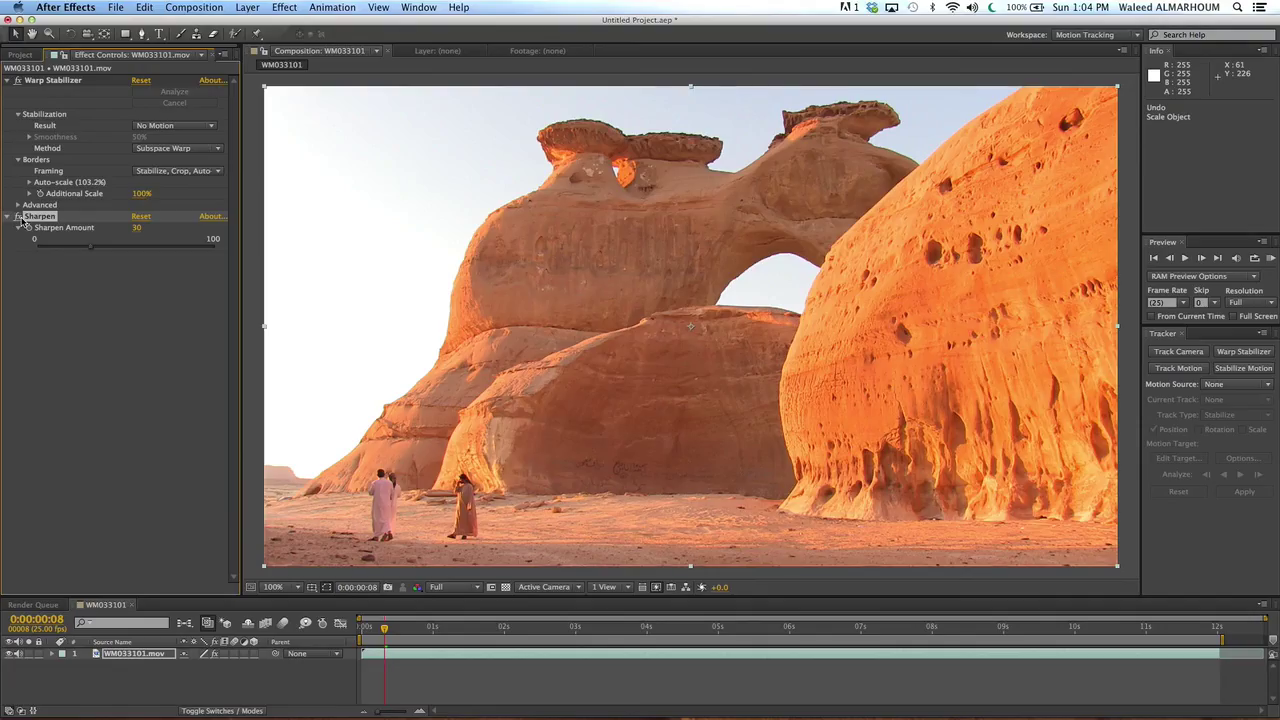
drag(93, 254, 144, 254)
click(19, 216)
drag(141, 253, 90, 250)
Add a Color Correction > Curves effect to the sharpened clip
click(284, 8)
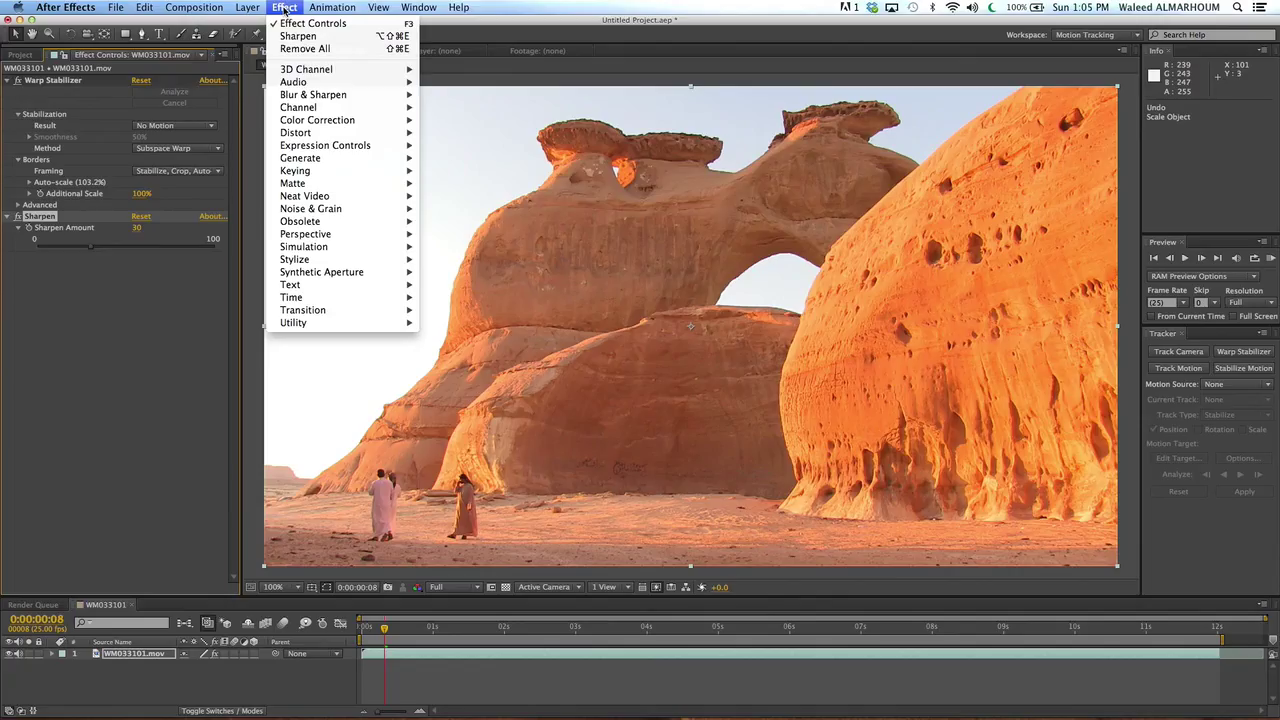
click(285, 9)
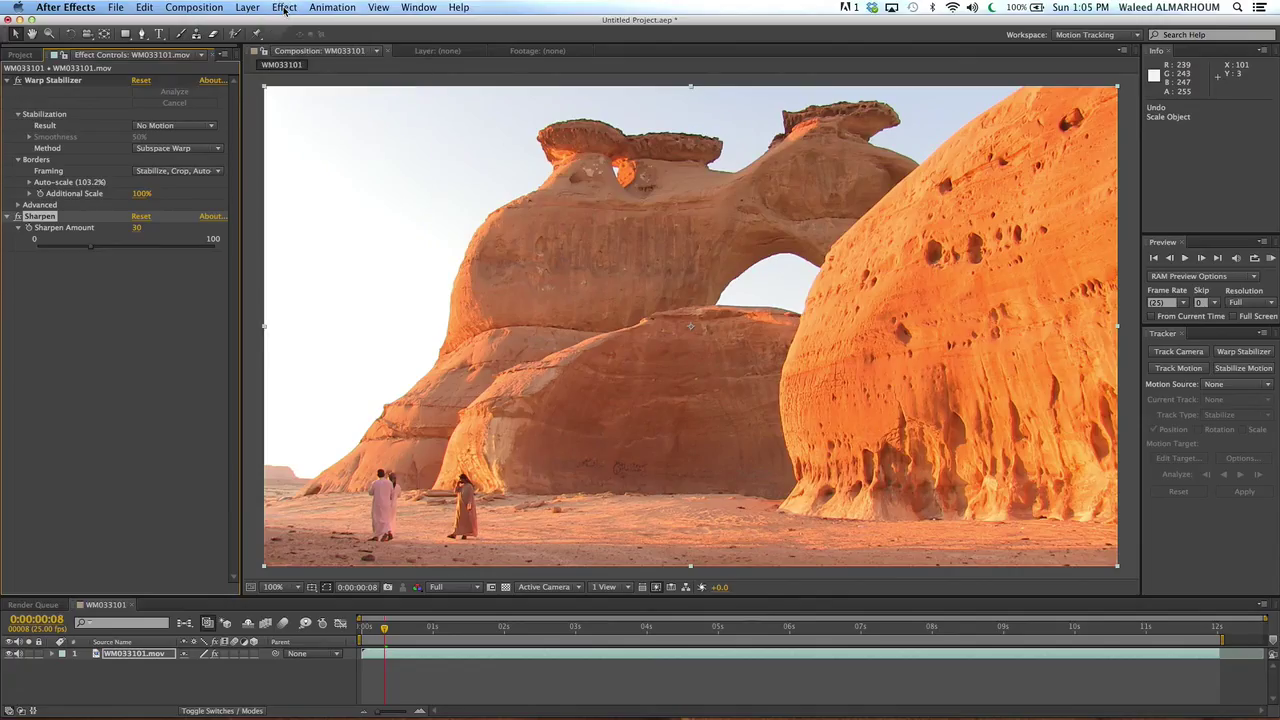
click(285, 9)
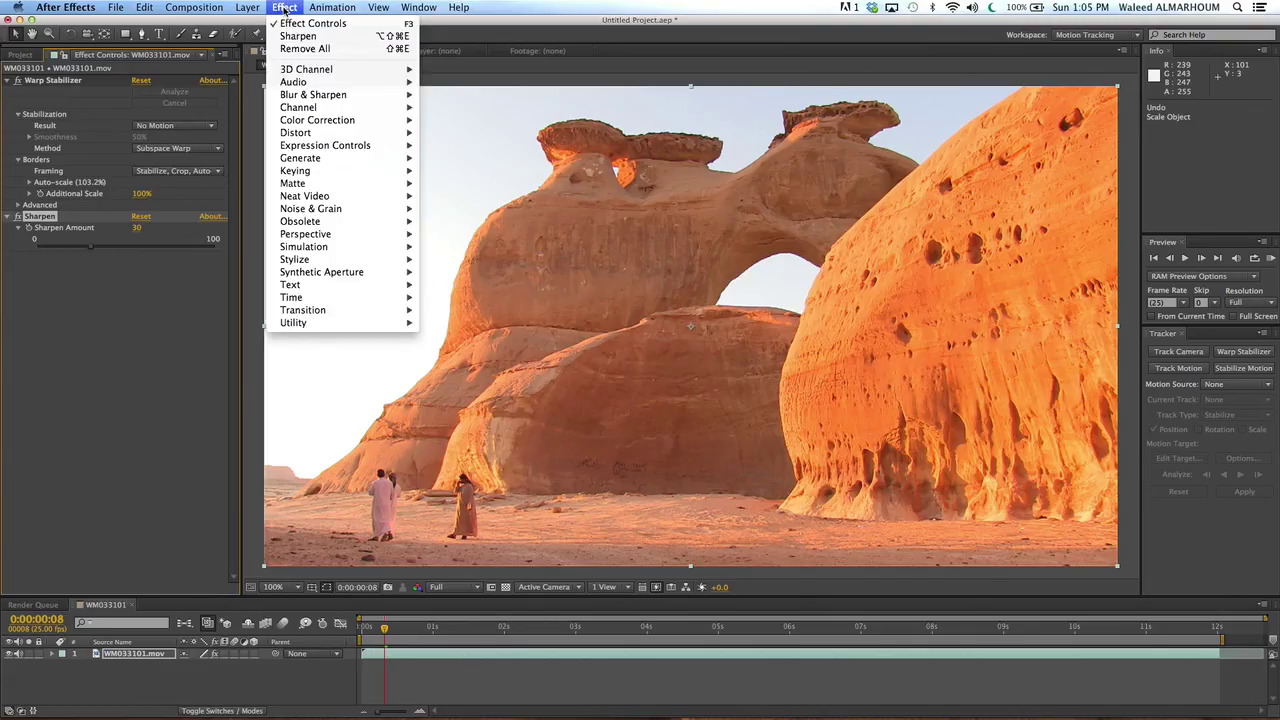
mouse_move(377, 126)
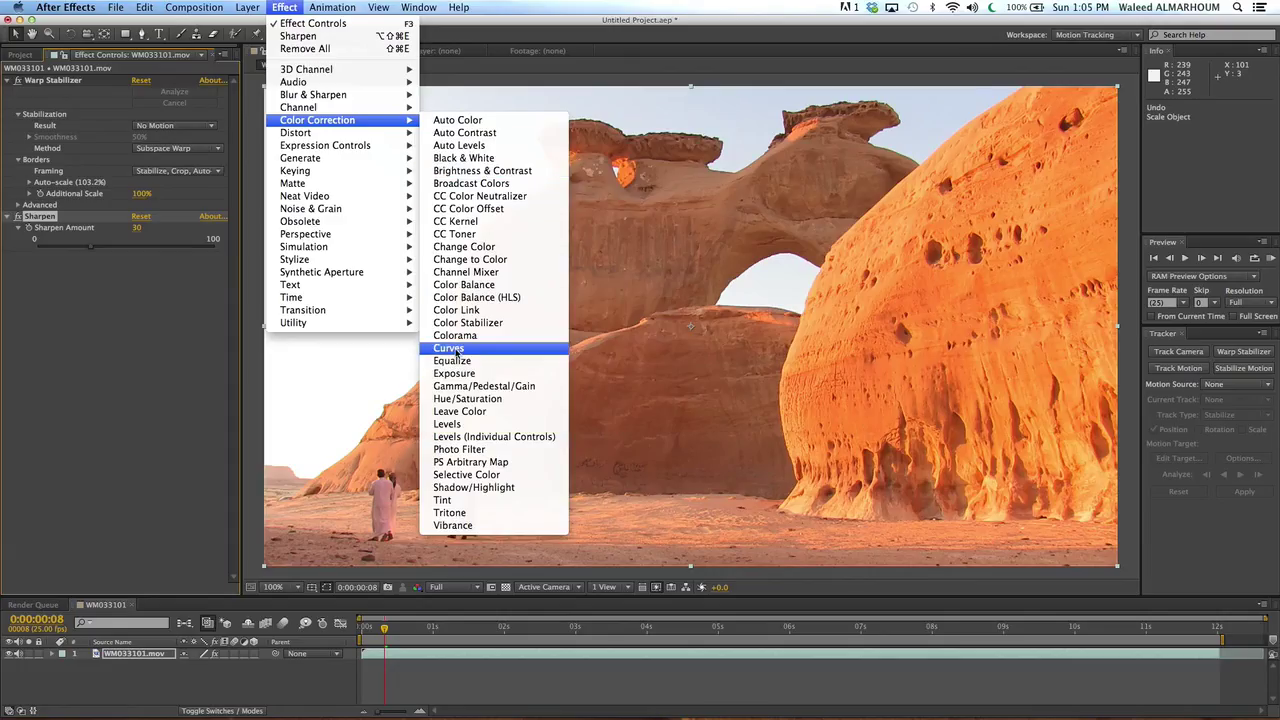
click(455, 349)
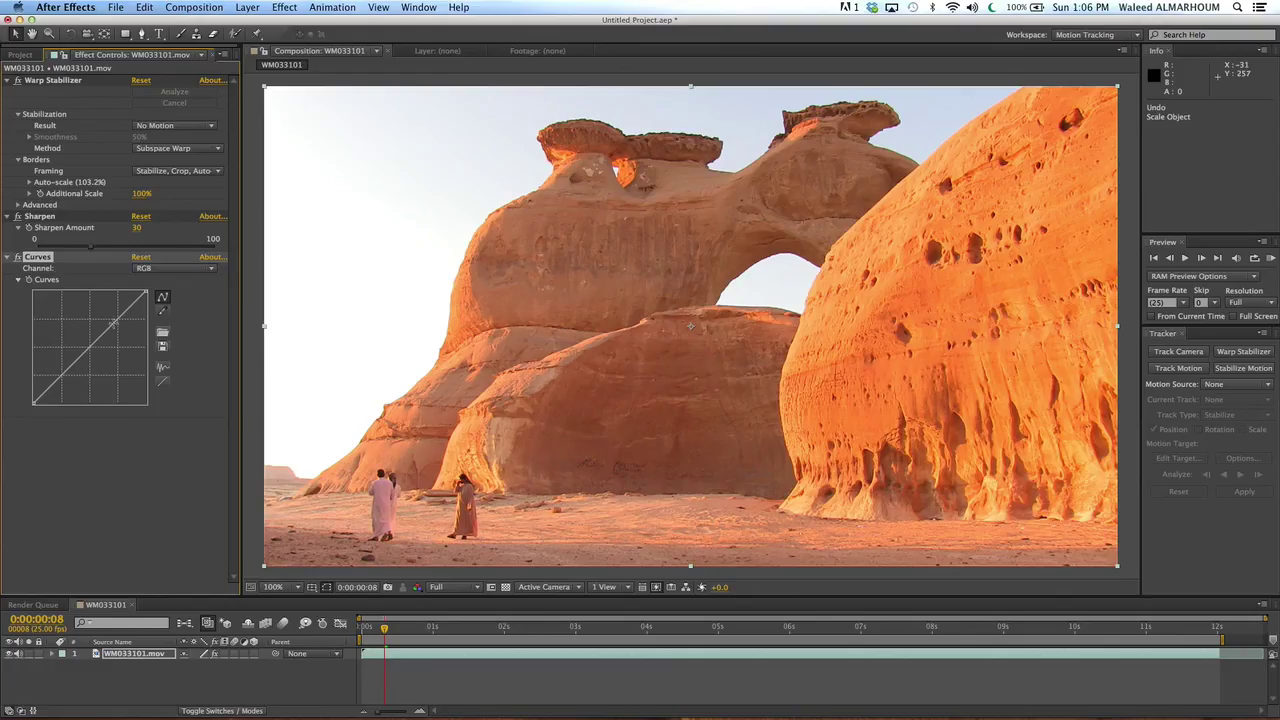
Nudge points on the RGB curve and toggle Curves off and on to compare
drag(115, 322, 122, 322)
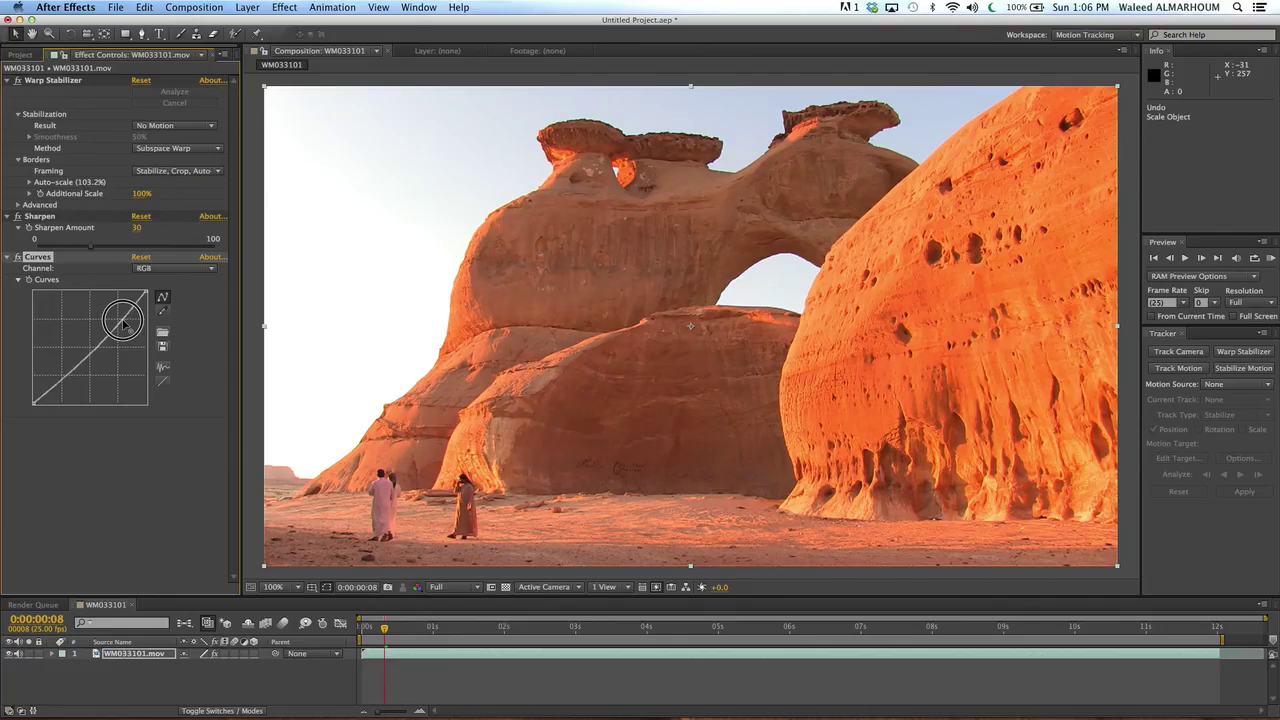
drag(122, 320, 121, 322)
drag(77, 360, 78, 363)
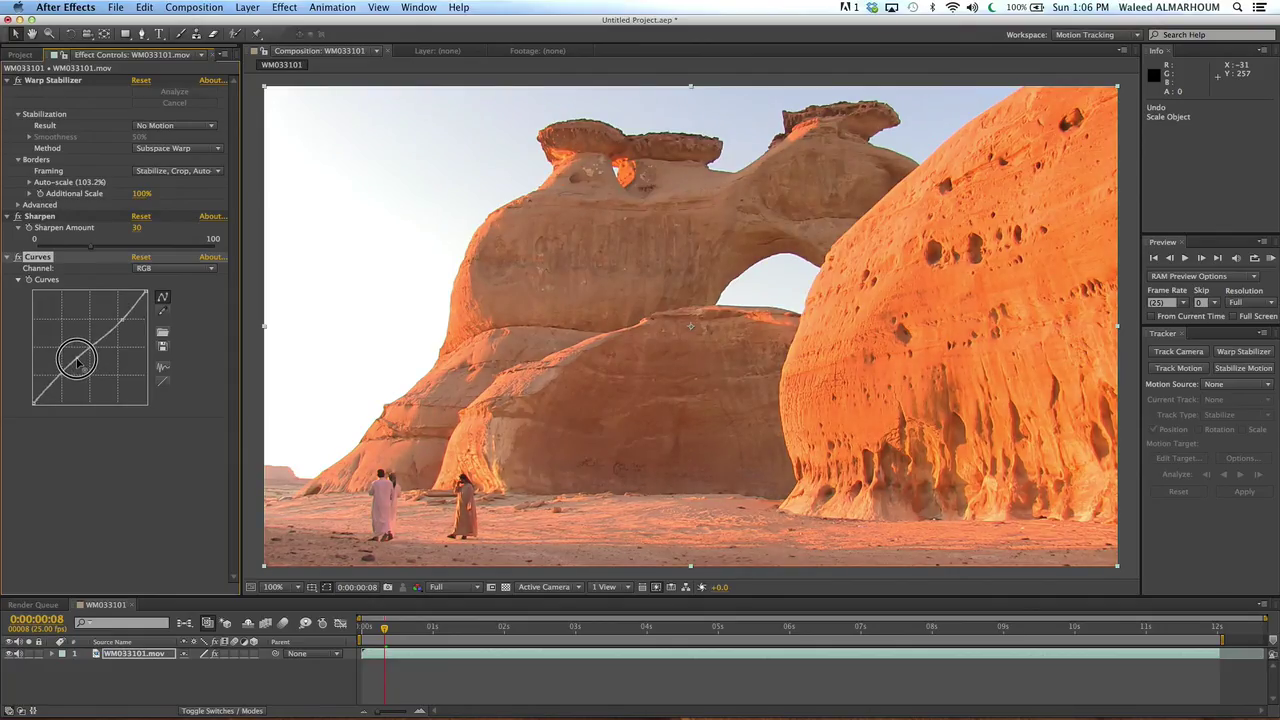
click(18, 259)
click(18, 259)
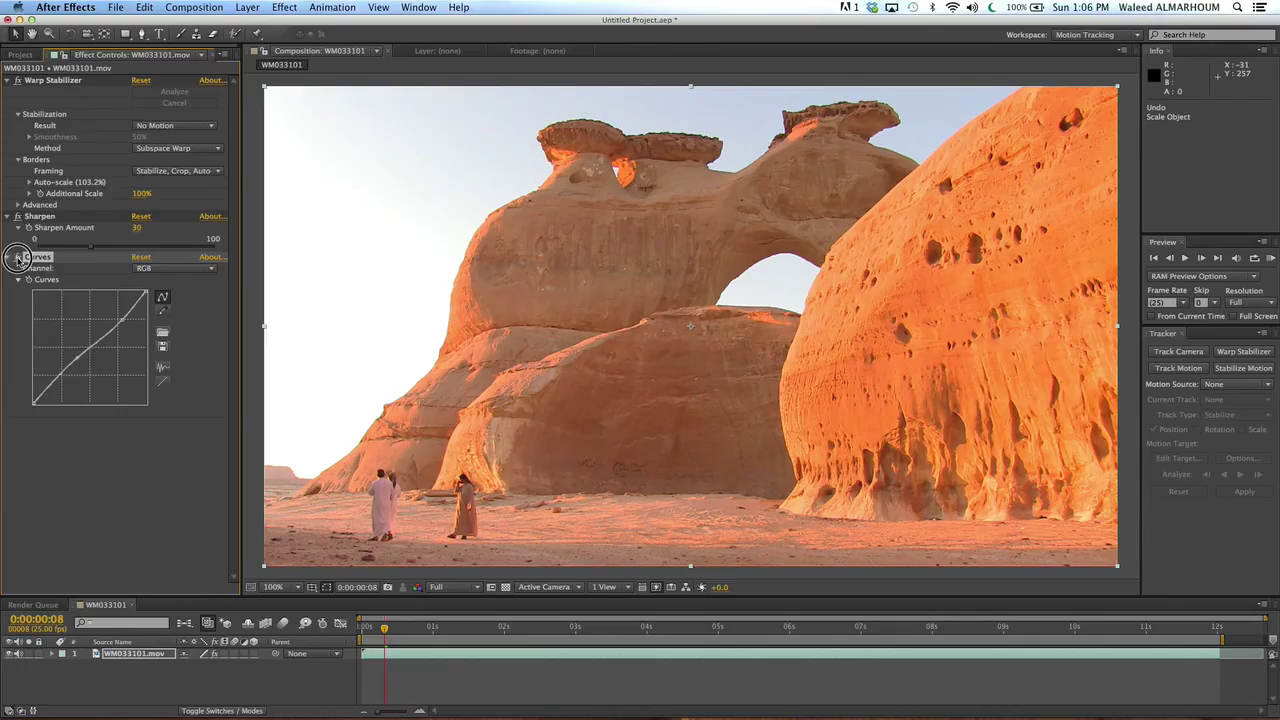
click(18, 259)
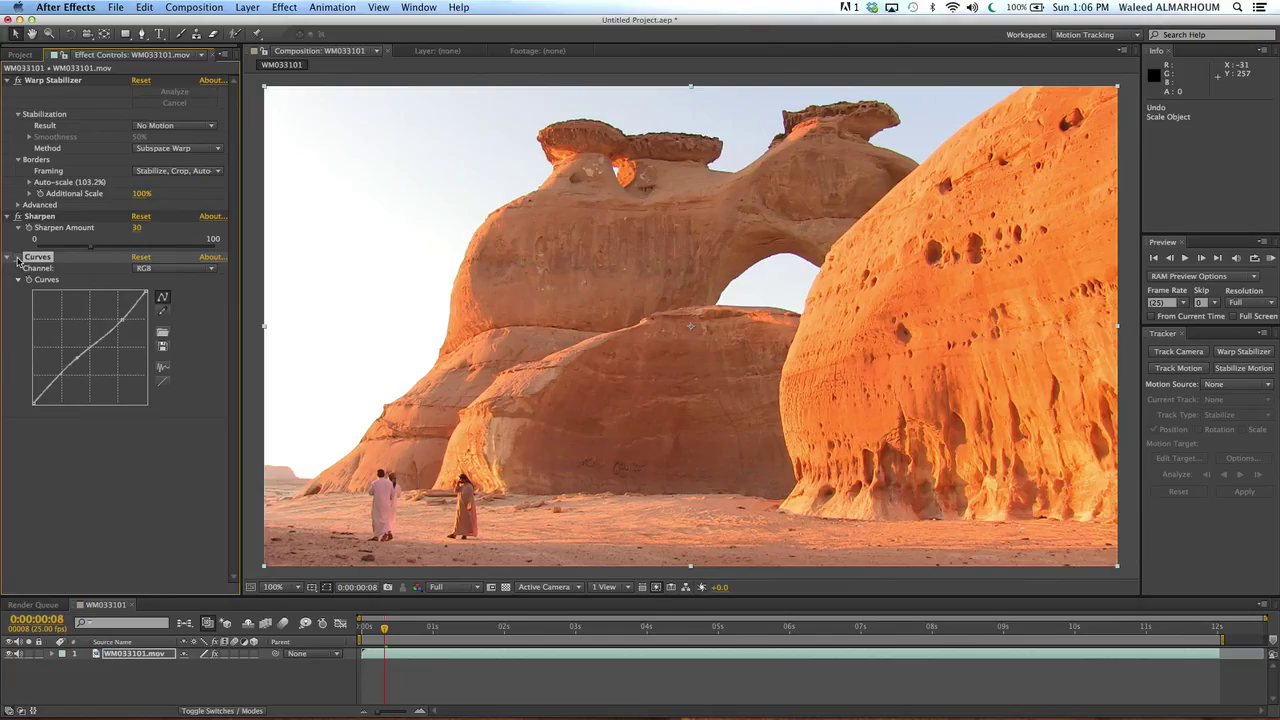
click(18, 259)
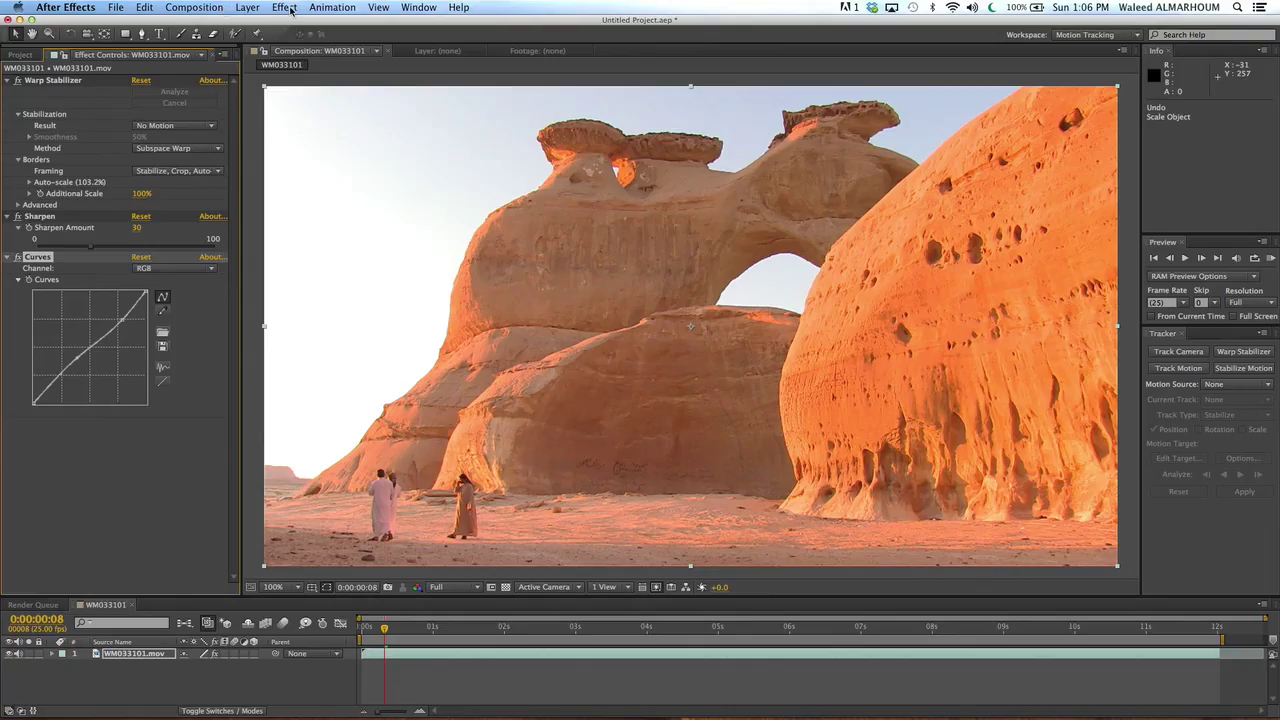
click(289, 8)
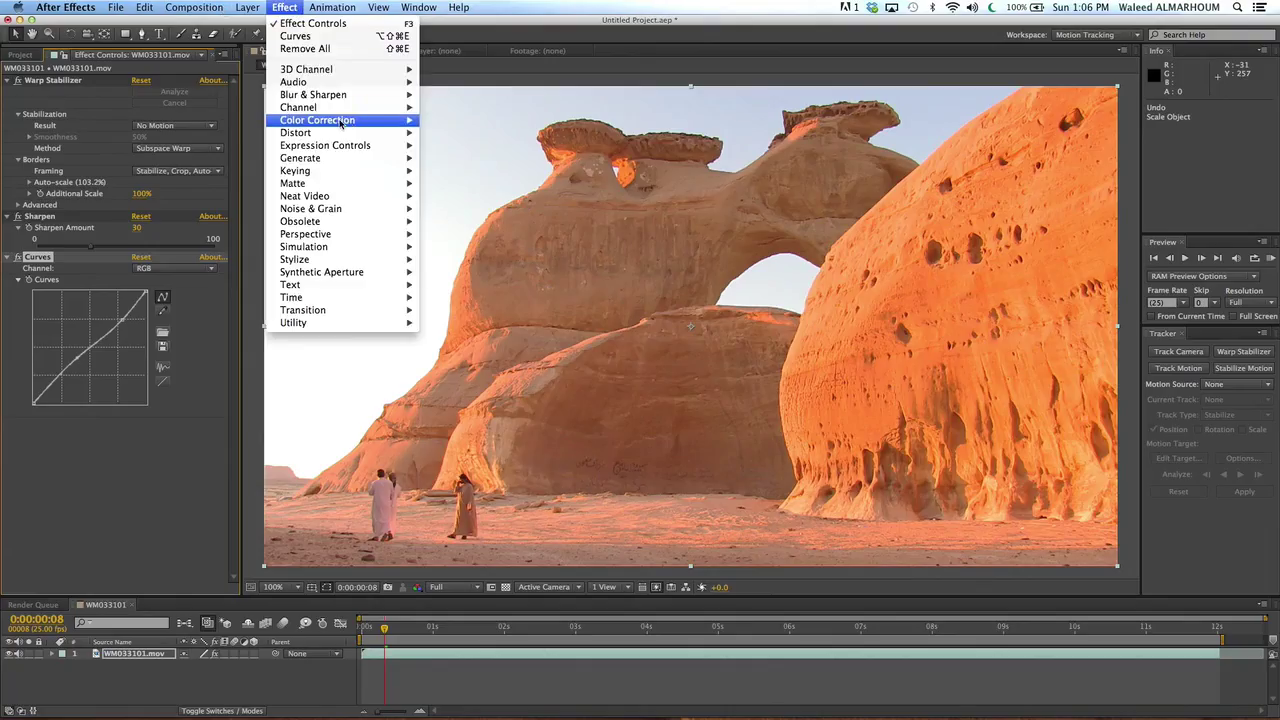
Add Color Balance (HLS) and drag its Saturation down to -95.5
mouse_move(382, 122)
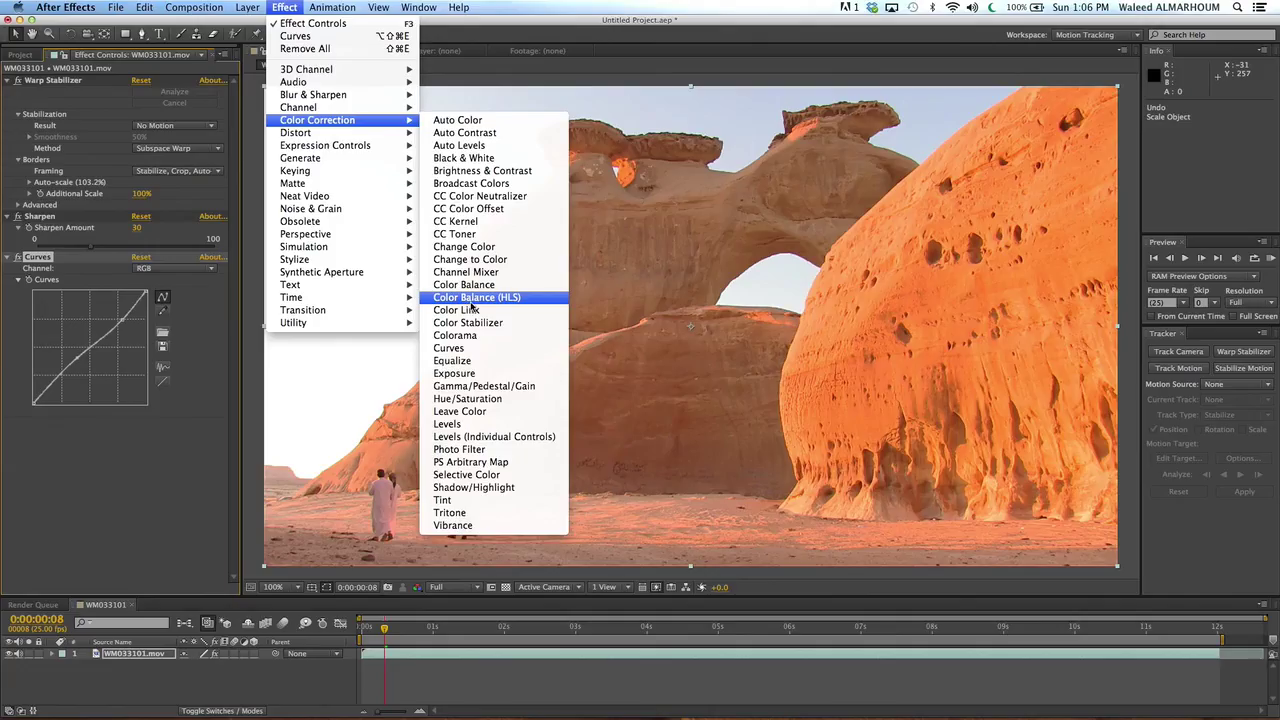
click(471, 299)
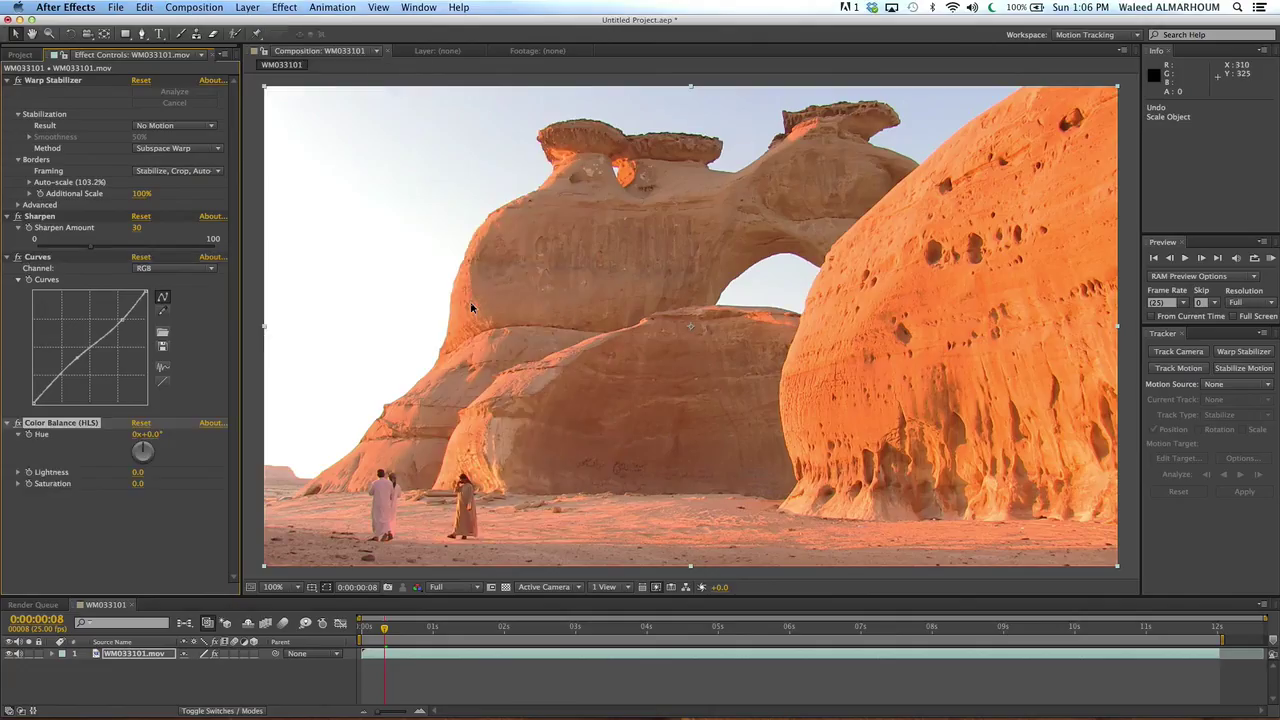
click(18, 484)
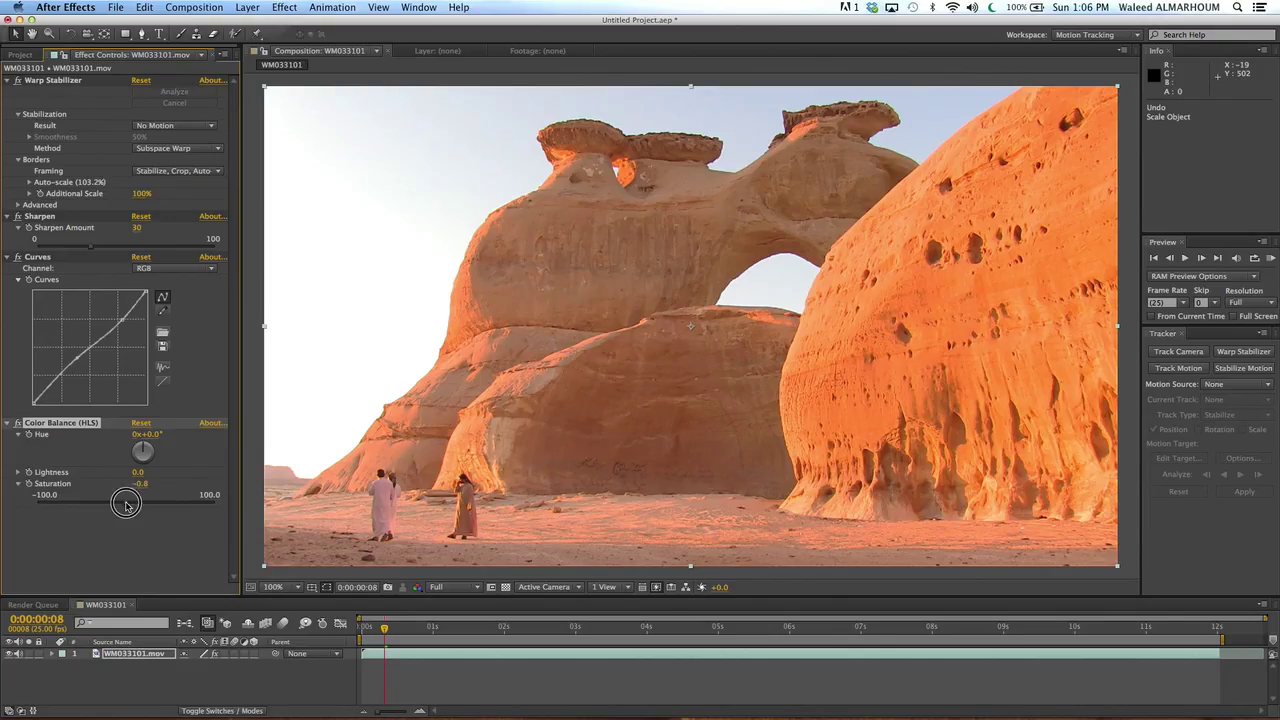
mouse_move(125, 503)
mouse_down()
mouse_move(41, 500)
mouse_move(228, 521)
mouse_move(42, 502)
mouse_up()
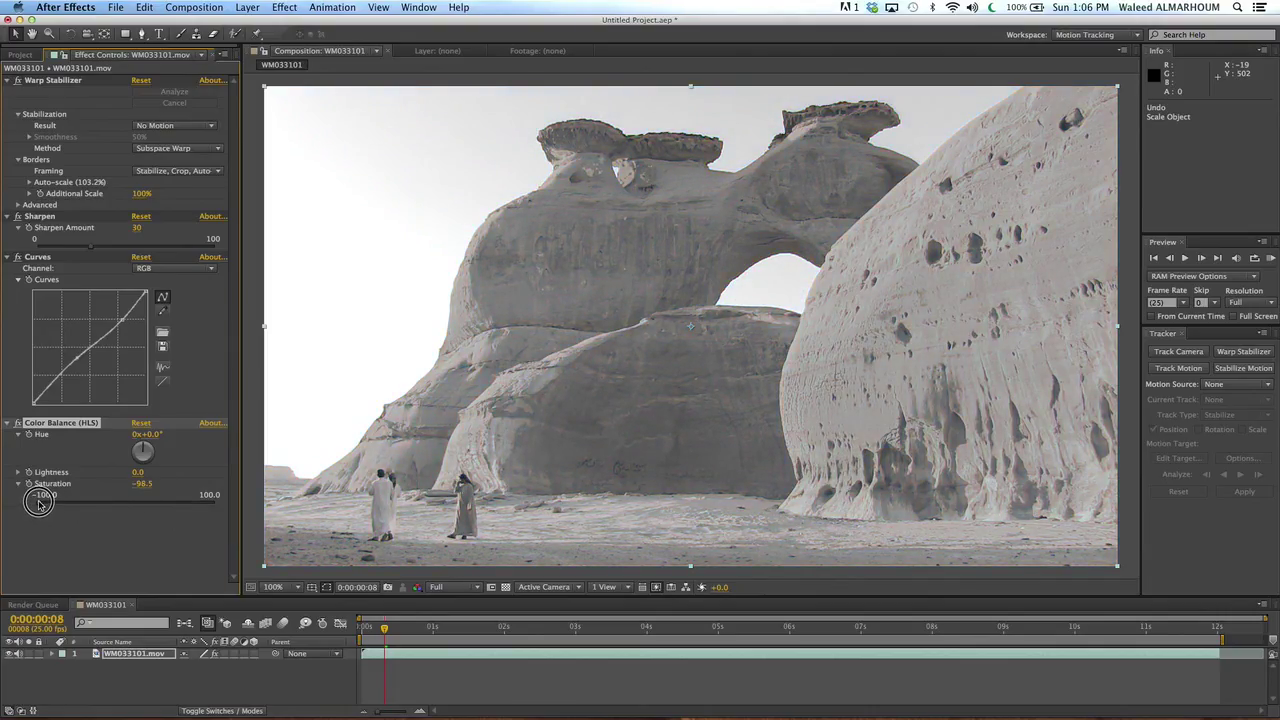
click(133, 541)
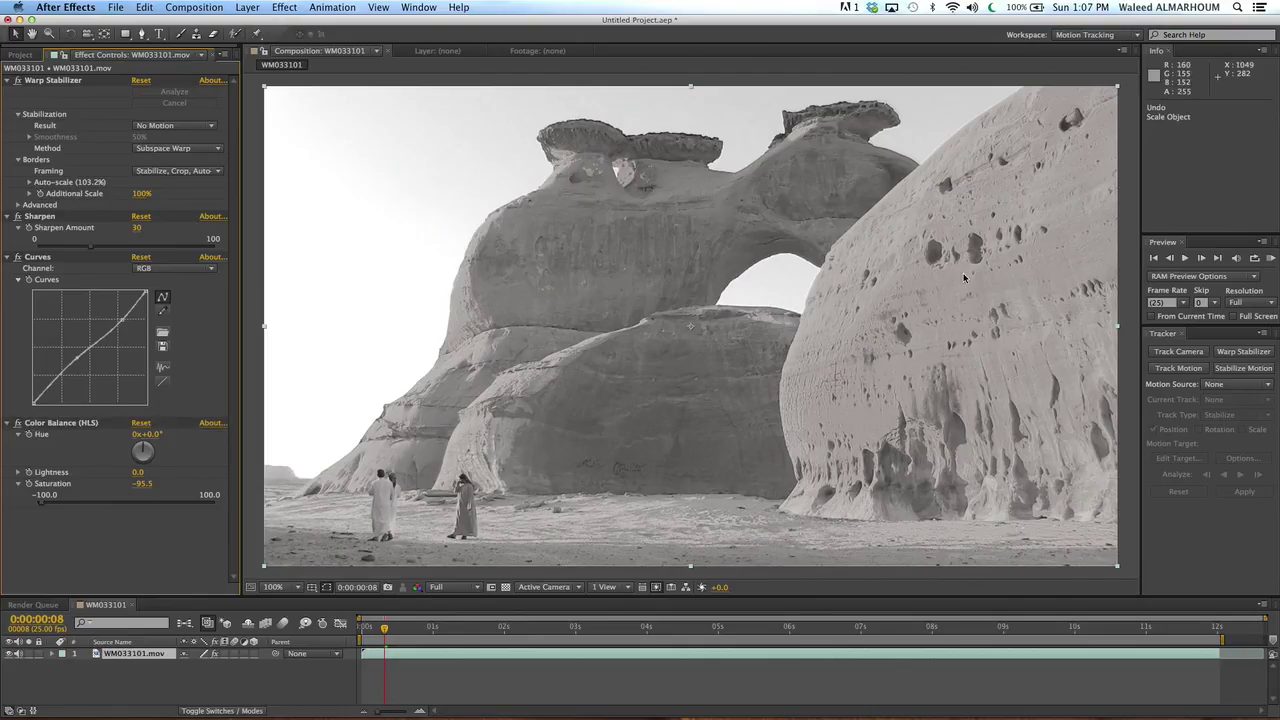
Add a Brightness & Contrast effect and raise its Contrast
click(281, 9)
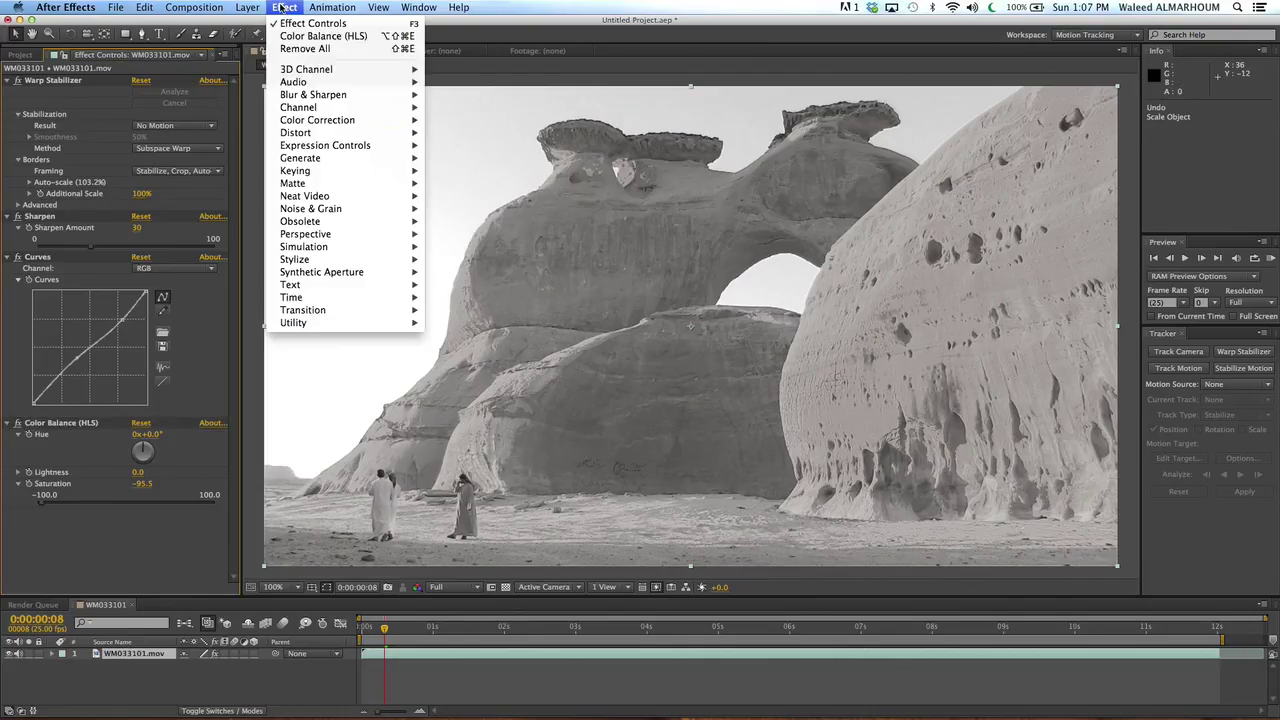
mouse_move(318, 74)
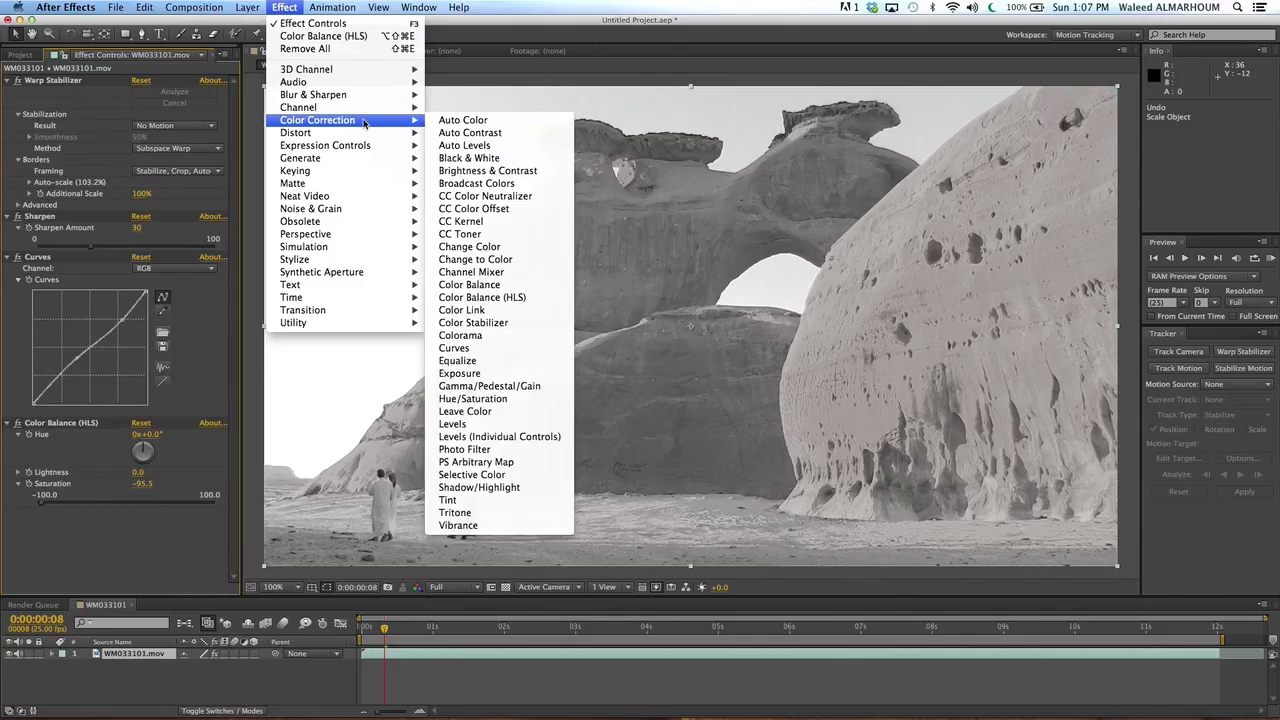
click(533, 172)
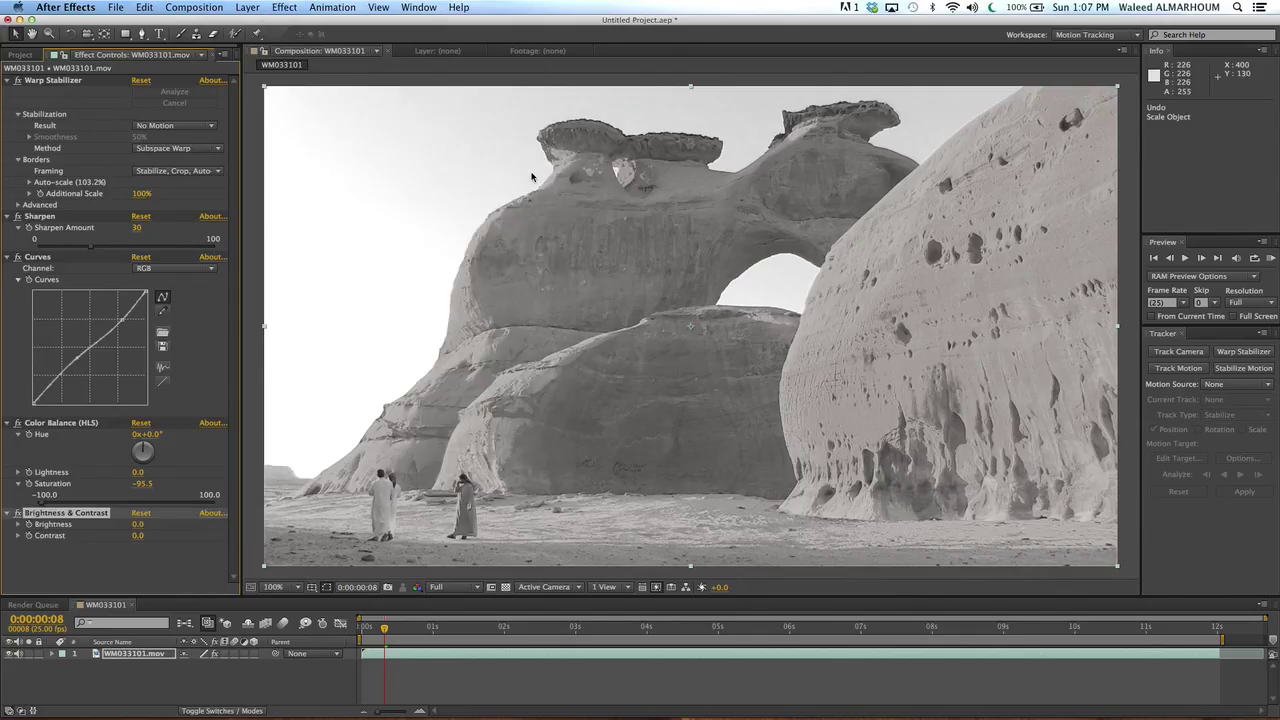
click(17, 536)
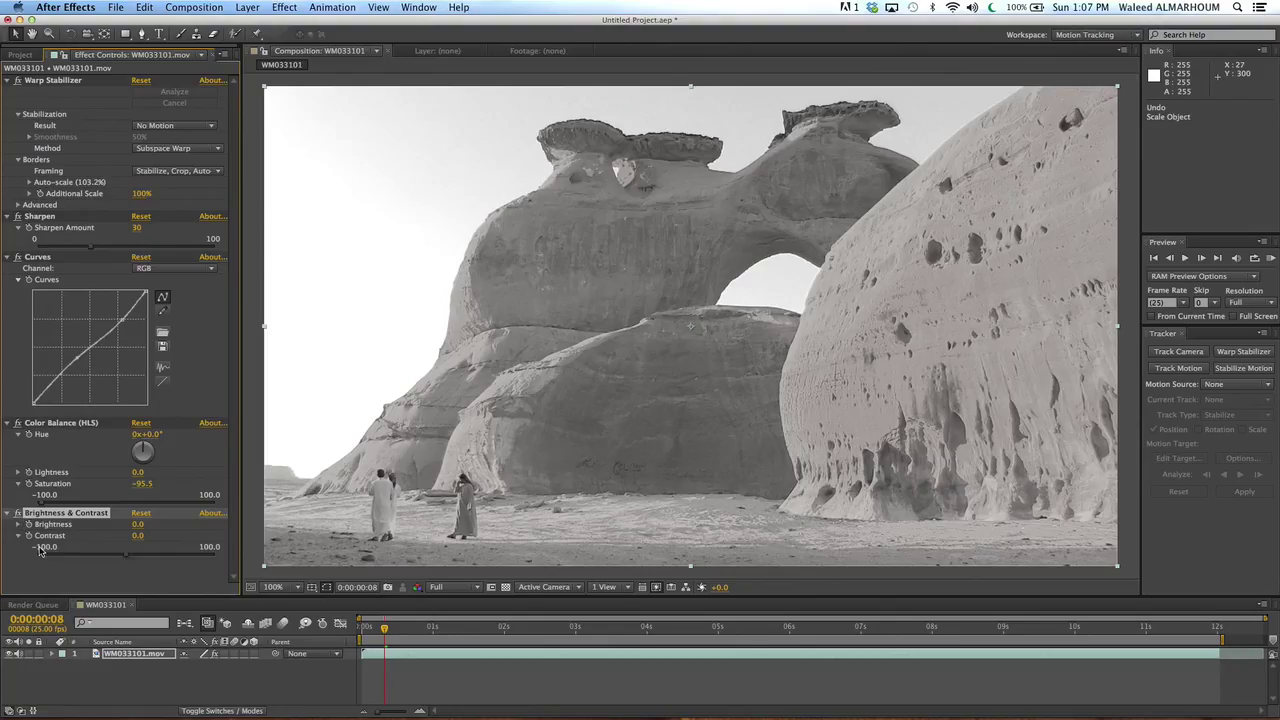
click(128, 557)
drag(128, 557, 173, 561)
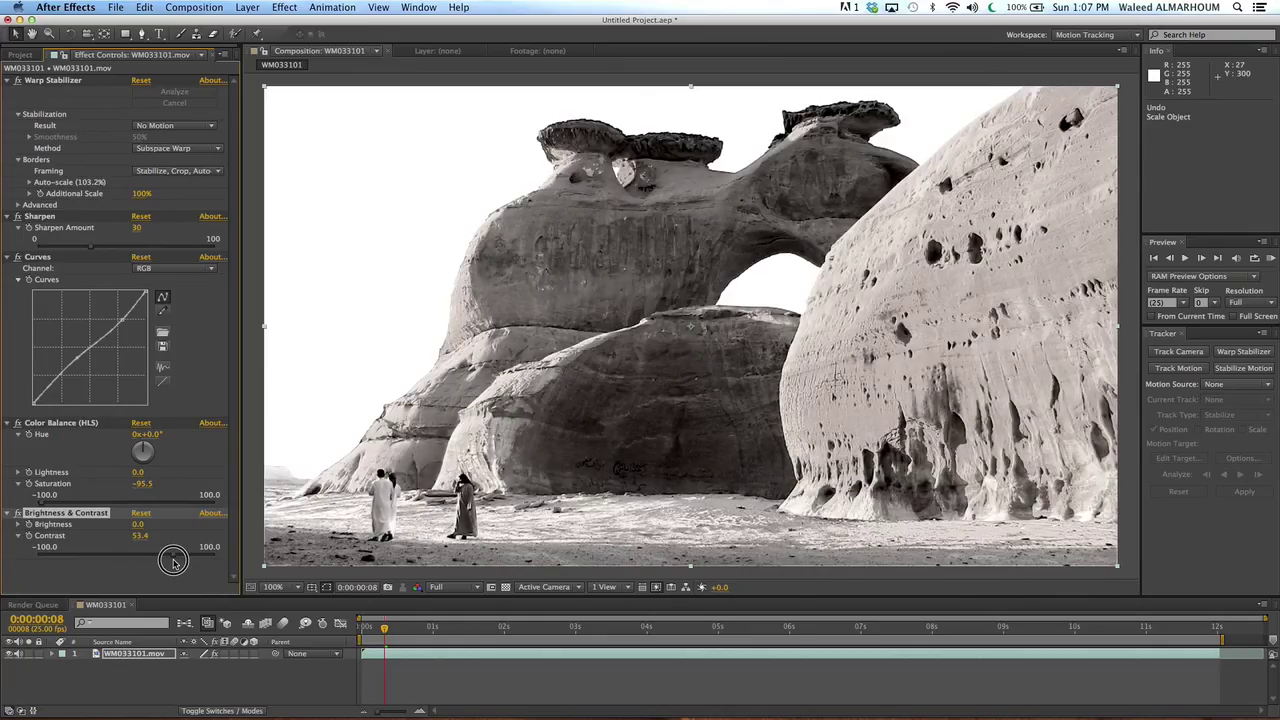
Push Saturation to -100, then set Contrast to 25.6 and Brightness to -36.1
drag(40, 507, 24, 507)
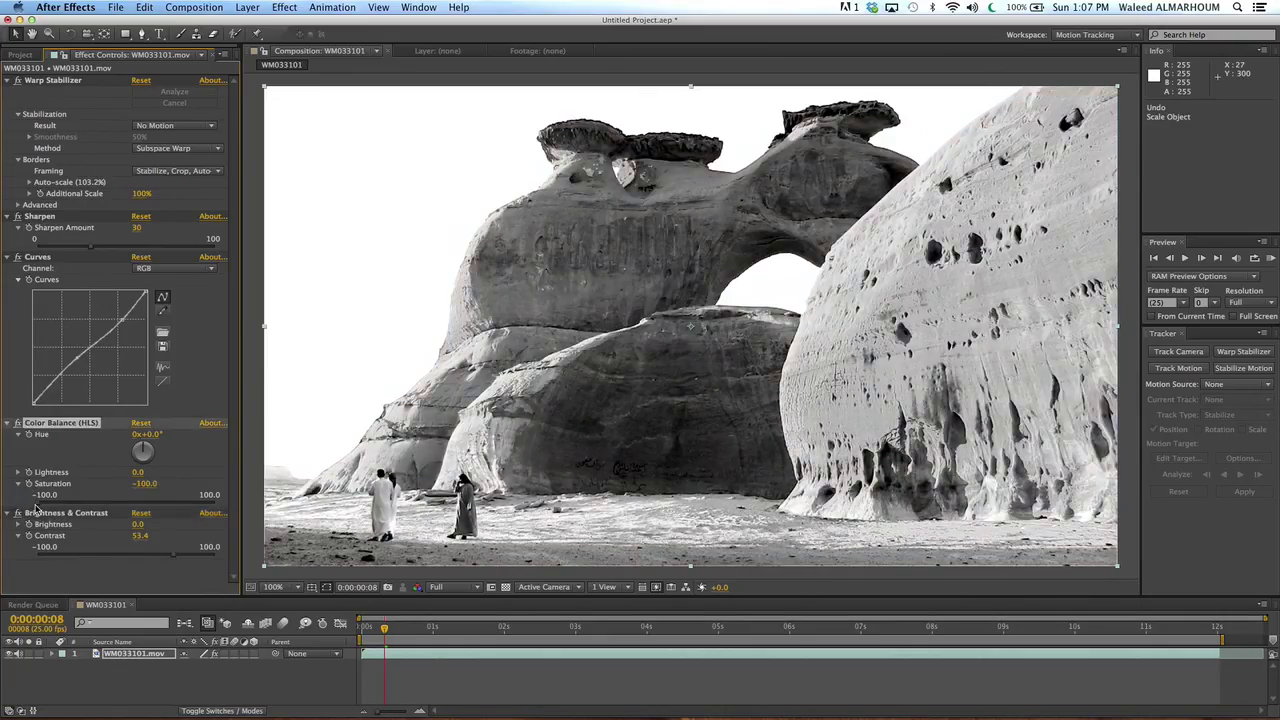
drag(174, 557, 175, 557)
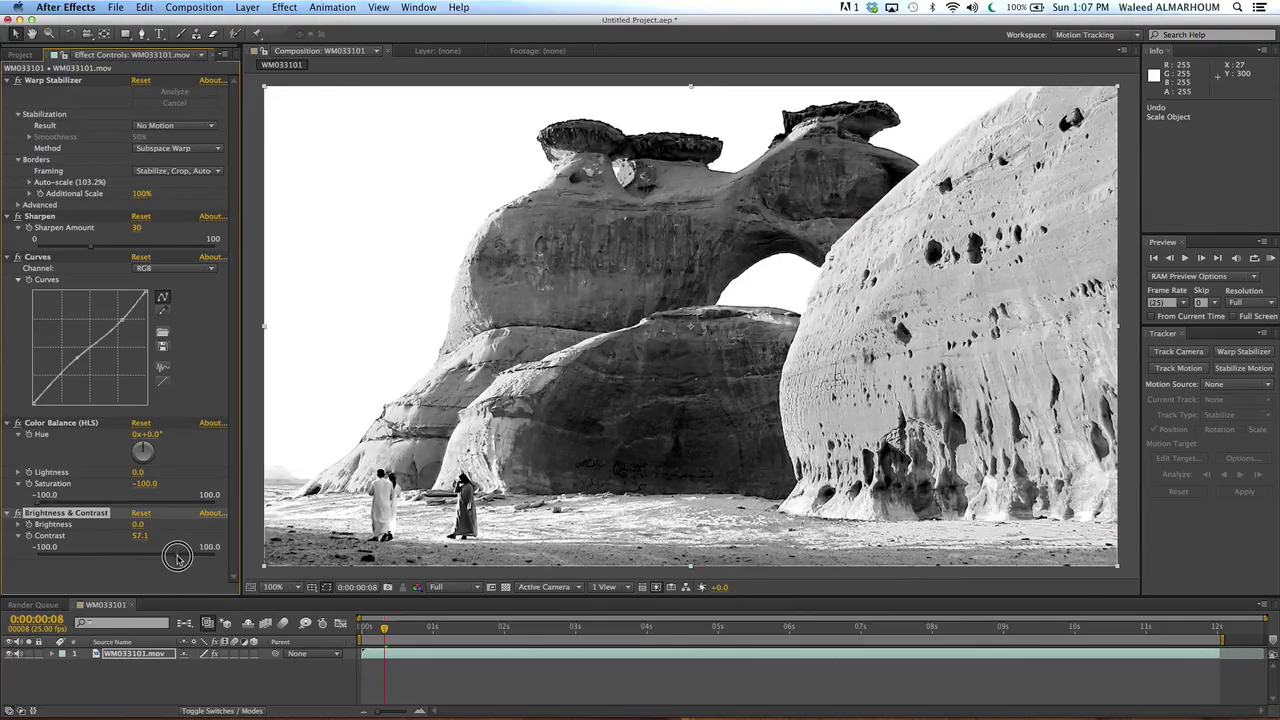
drag(175, 557, 177, 557)
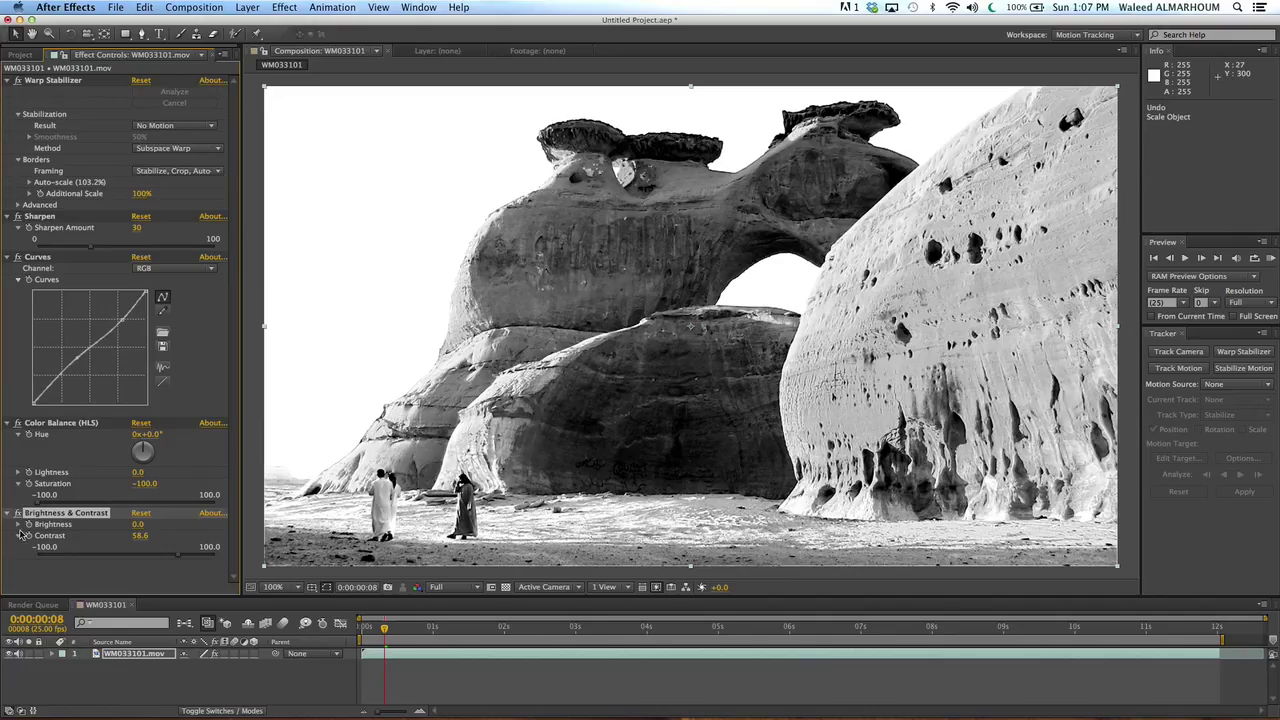
click(17, 524)
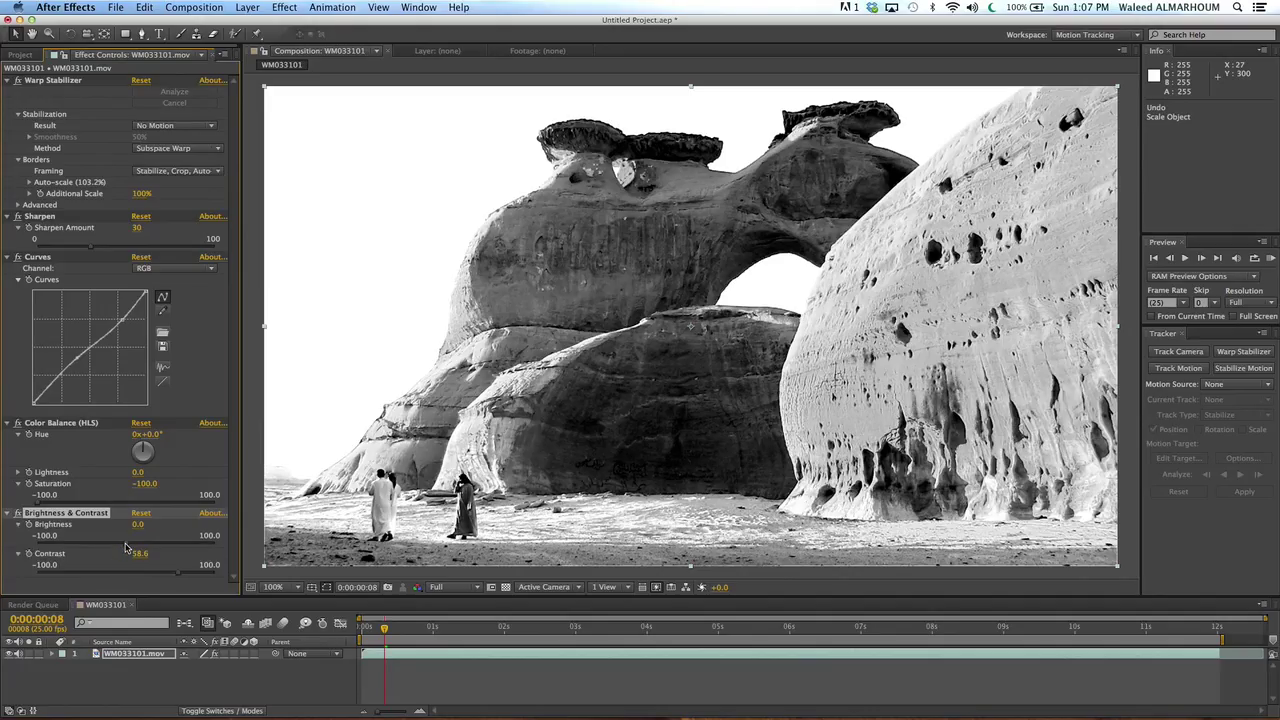
drag(114, 543, 91, 543)
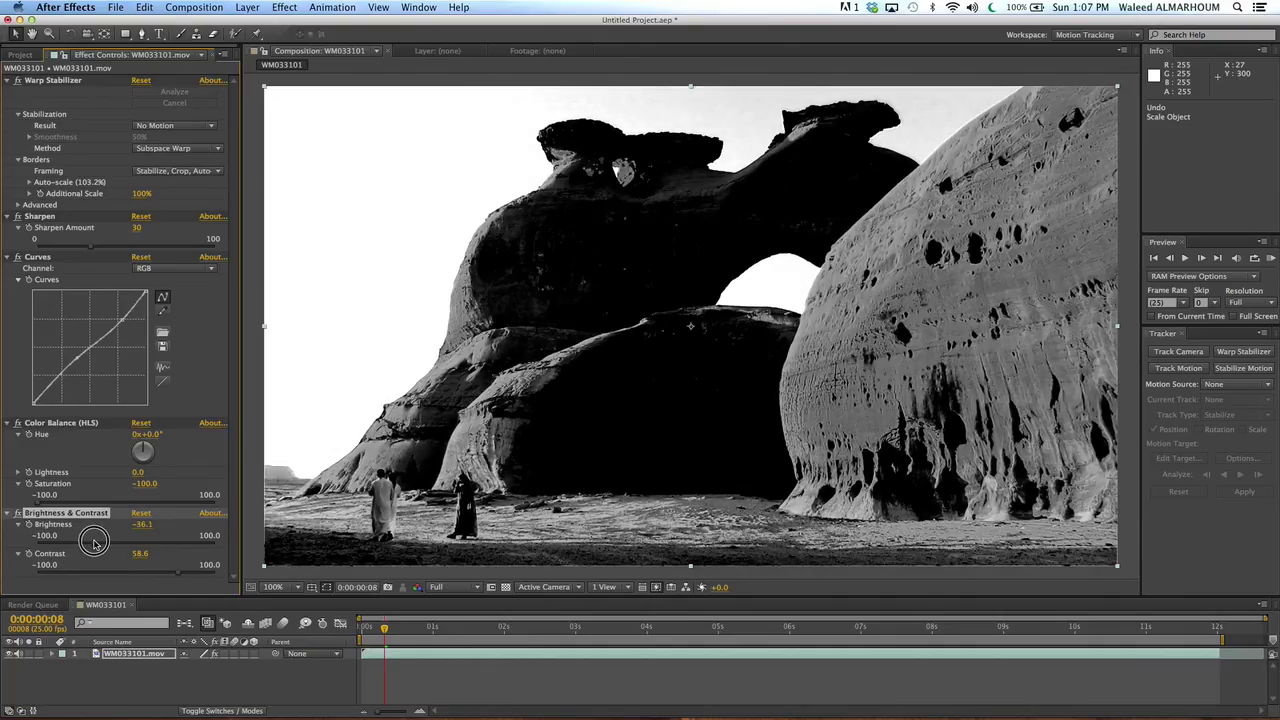
mouse_move(178, 576)
mouse_down()
mouse_move(138, 568)
mouse_move(148, 572)
mouse_up()
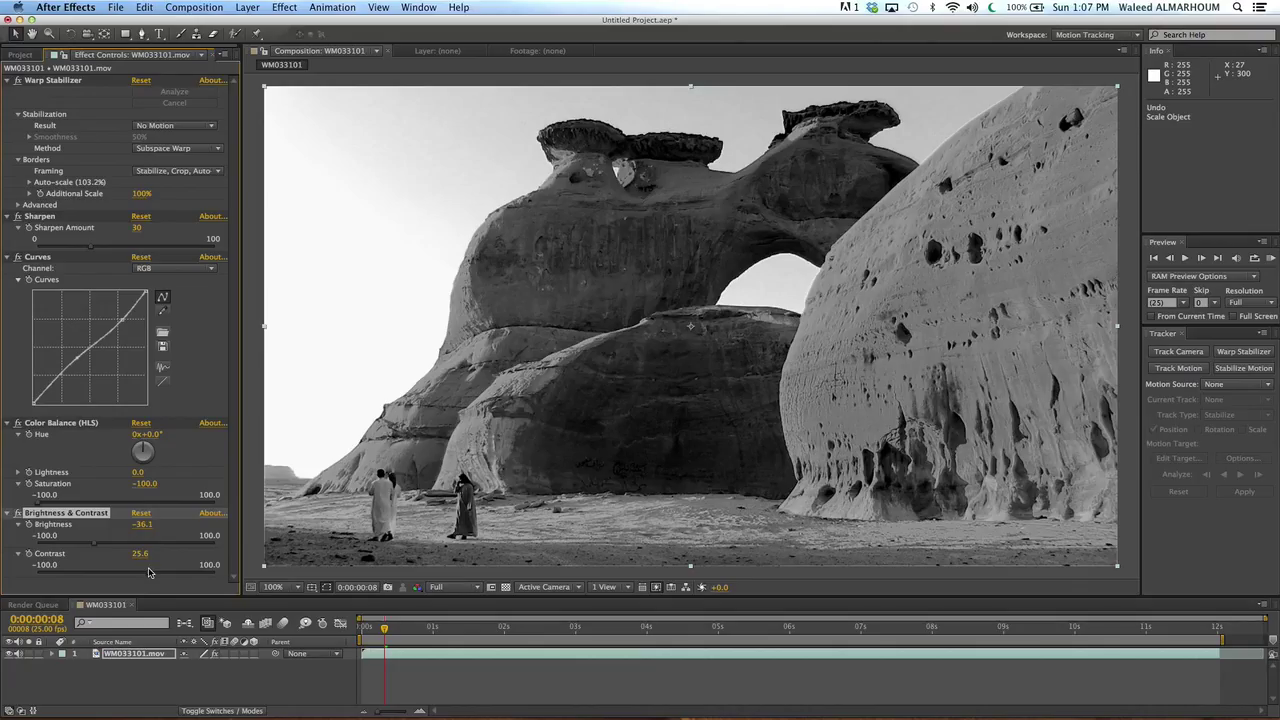
Disable Brightness & Contrast, Color Balance (HLS) and Curves so the clip shows full colour
click(17, 513)
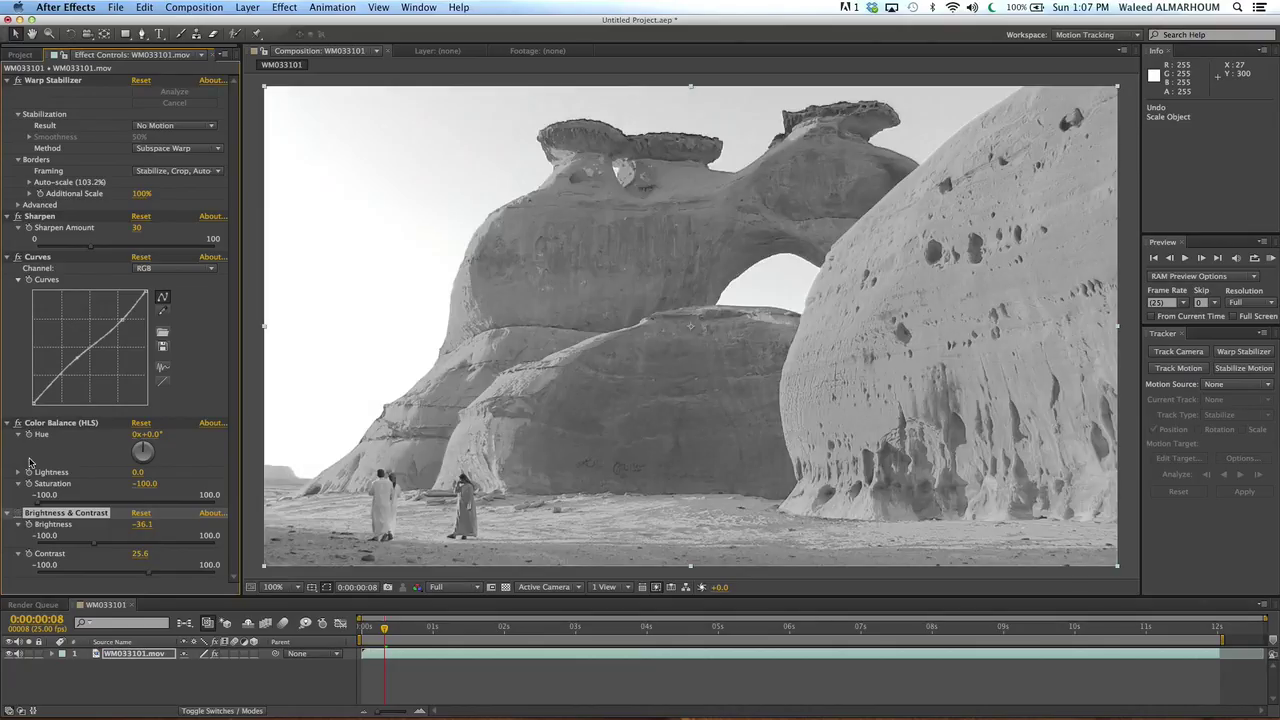
click(18, 423)
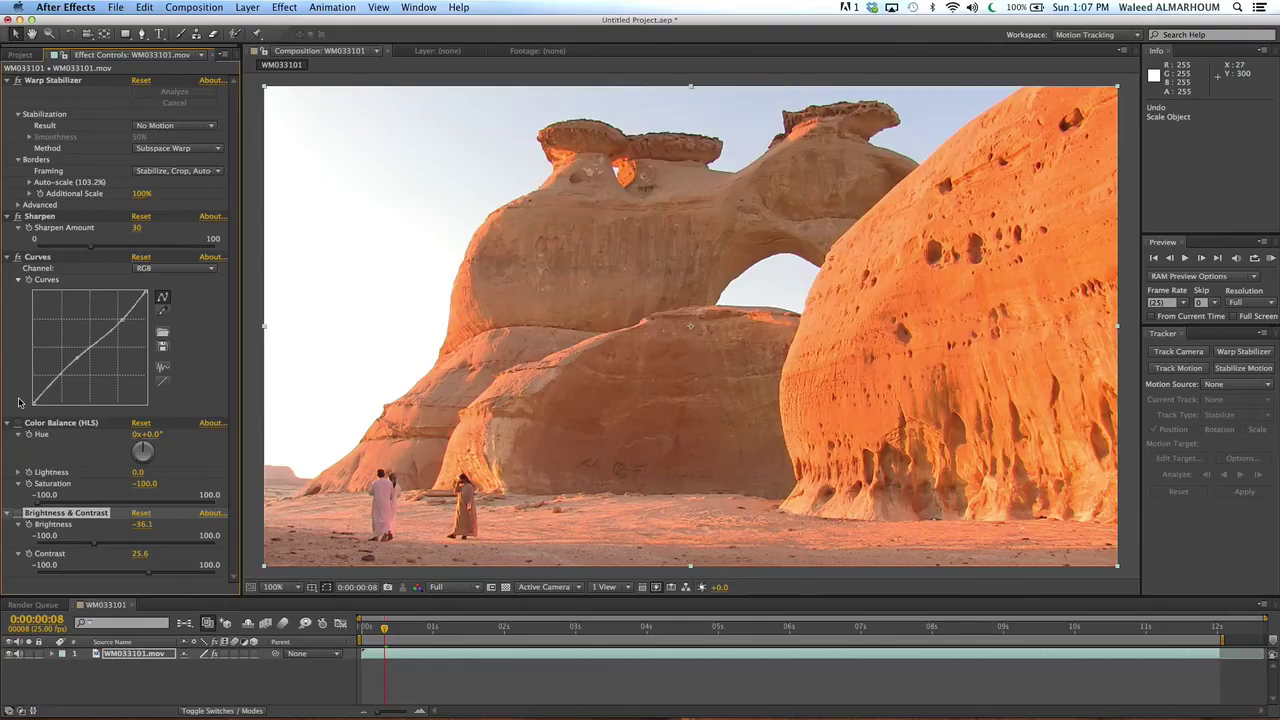
click(17, 257)
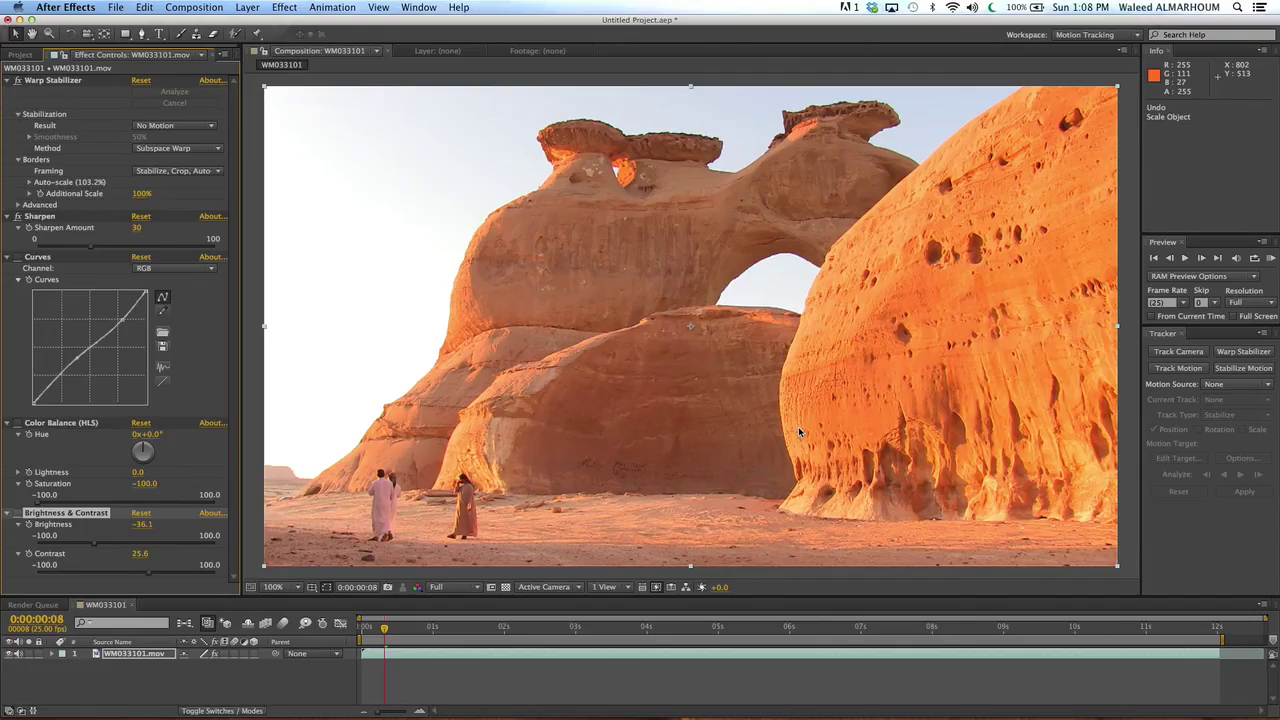
click(410, 29)
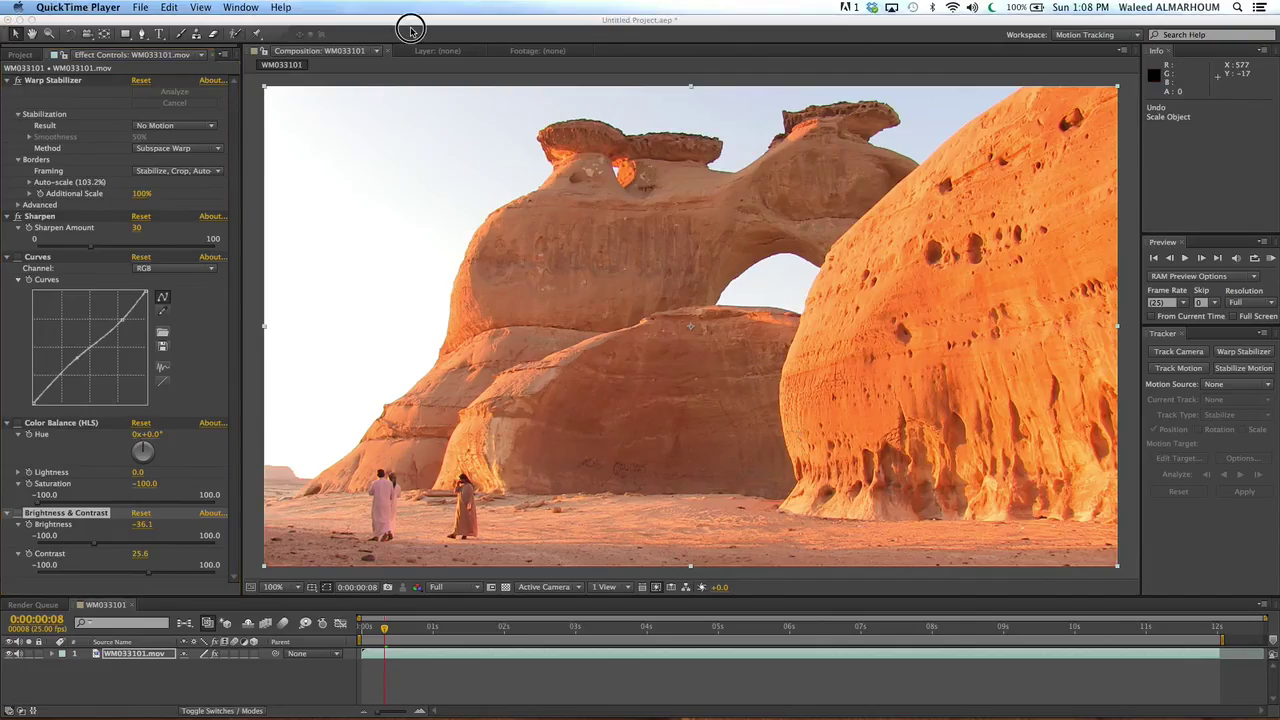
Add WM033101 to the Render Queue and open its Lossless output module settings
click(169, 24)
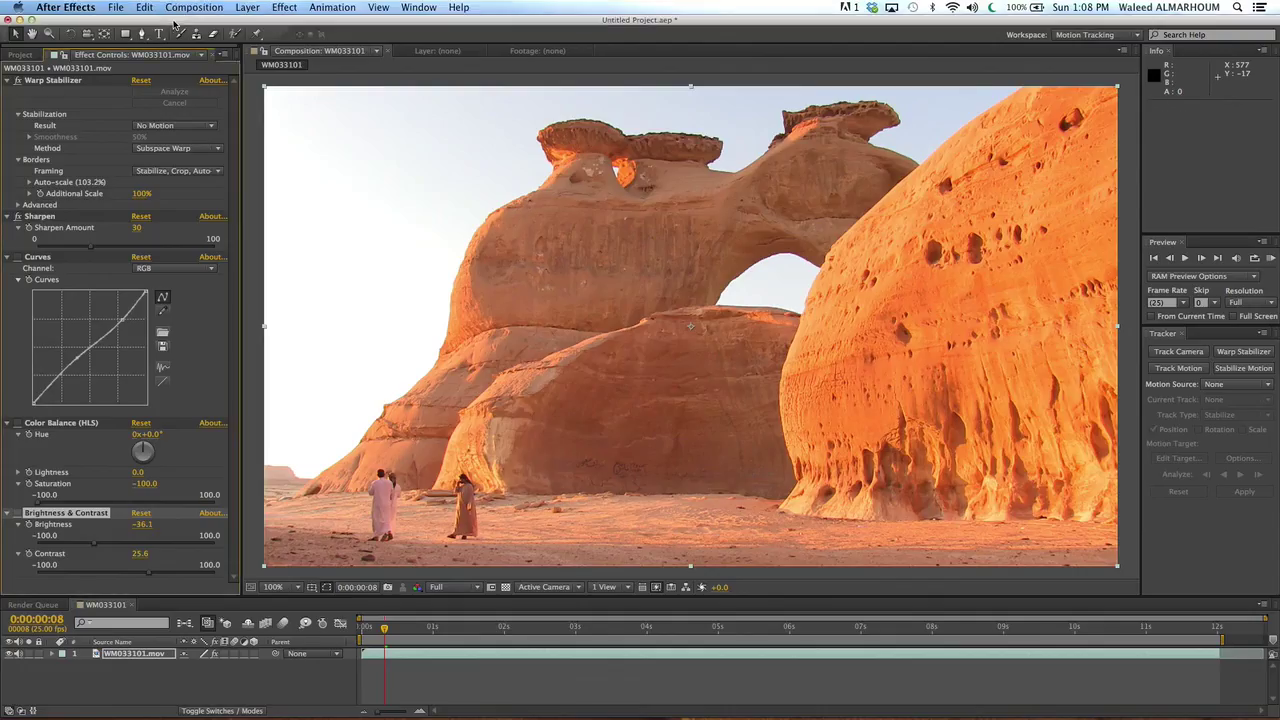
click(195, 9)
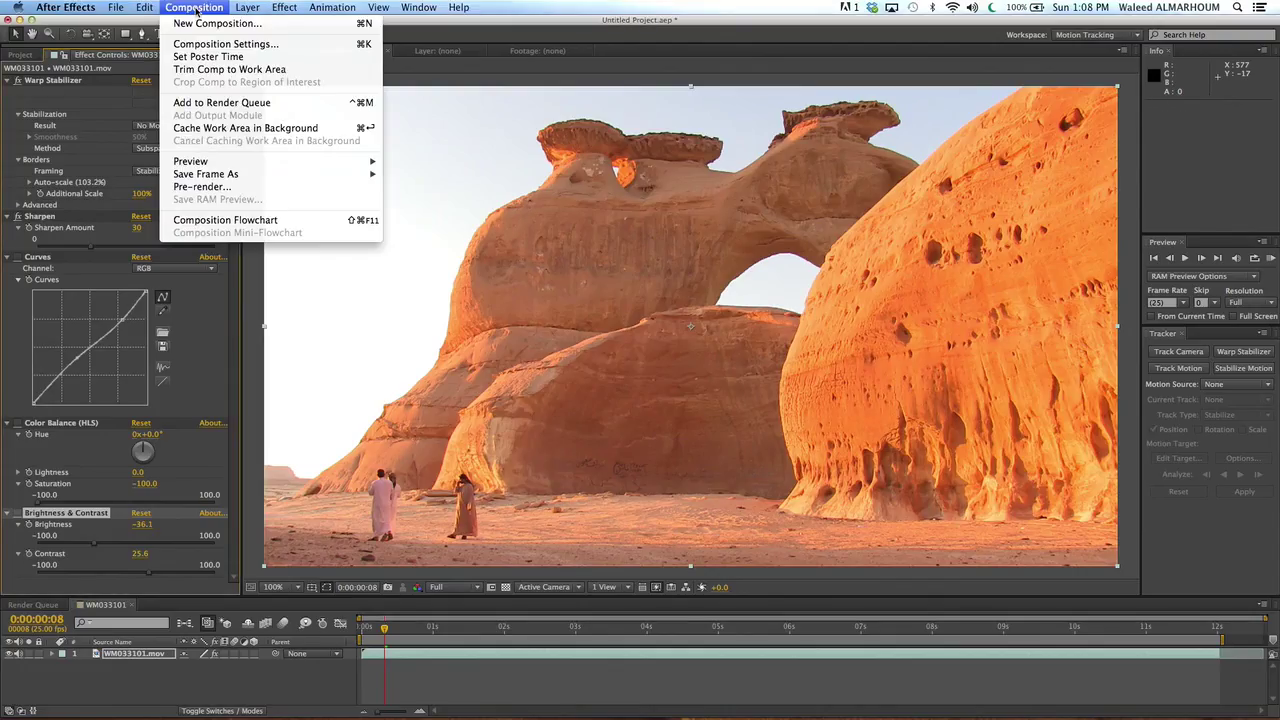
click(222, 103)
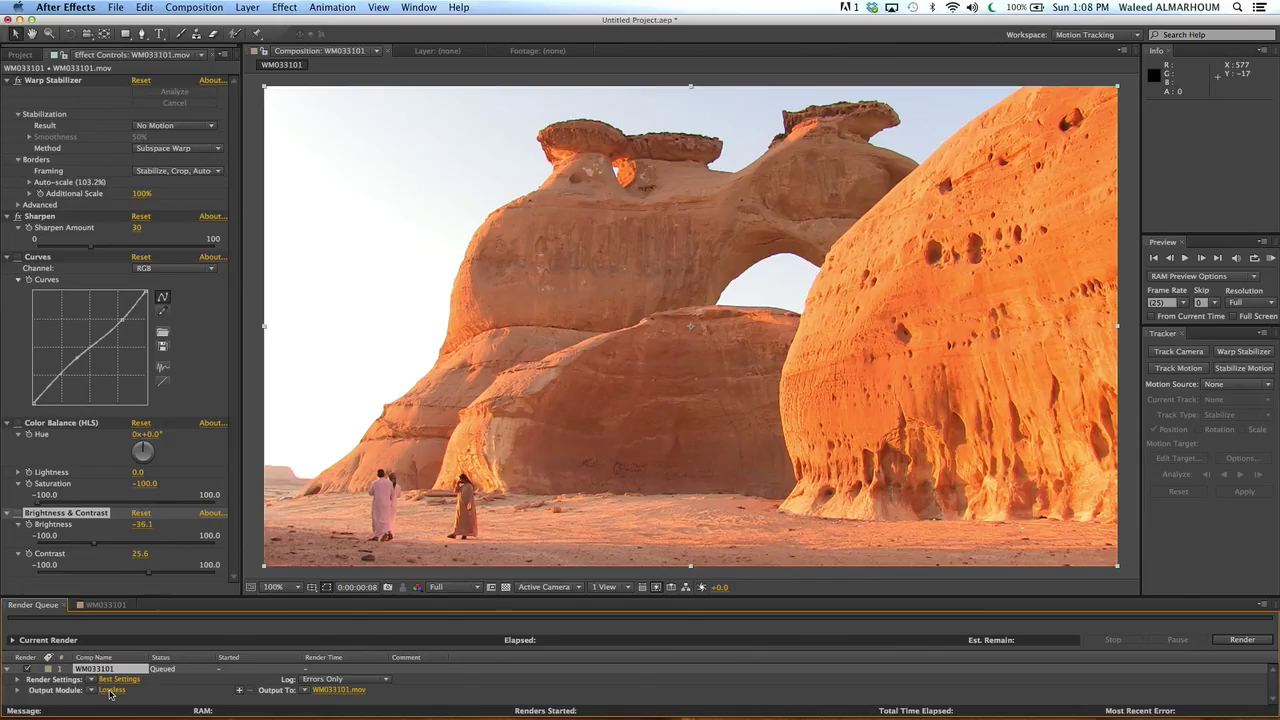
click(111, 691)
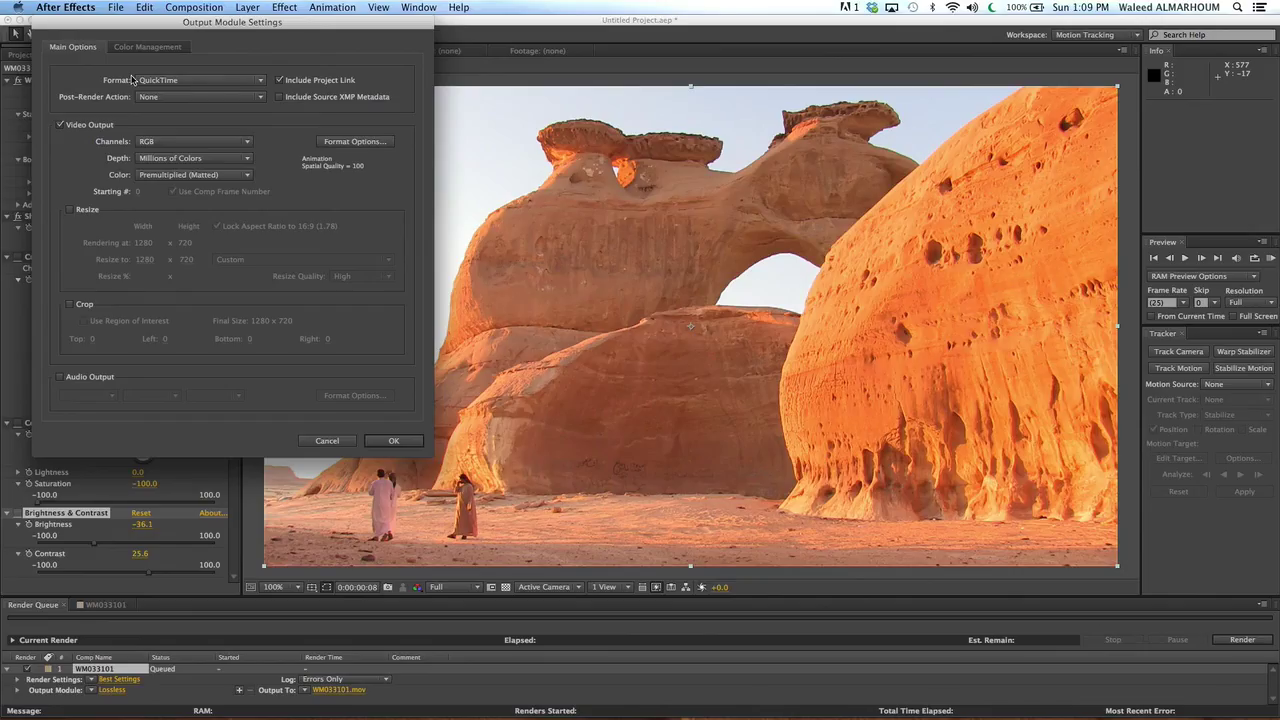
Set the output format to H.264 and bring up its Format Options
click(260, 82)
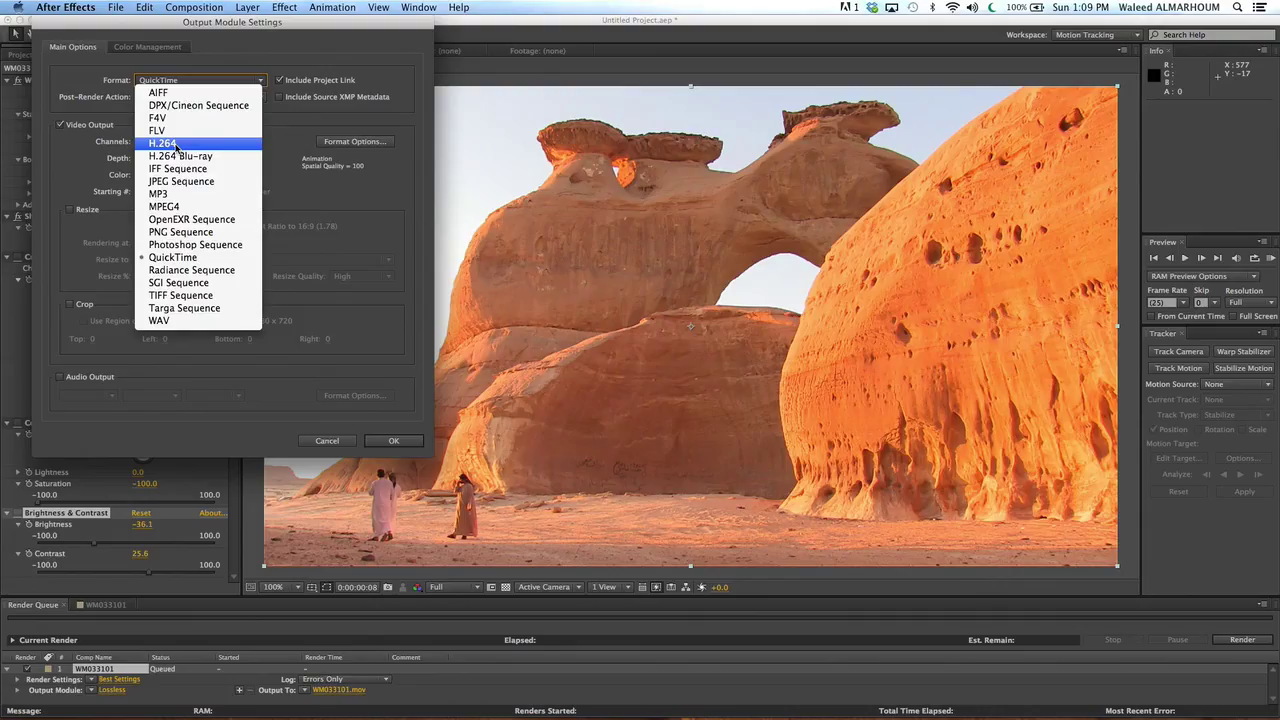
click(176, 144)
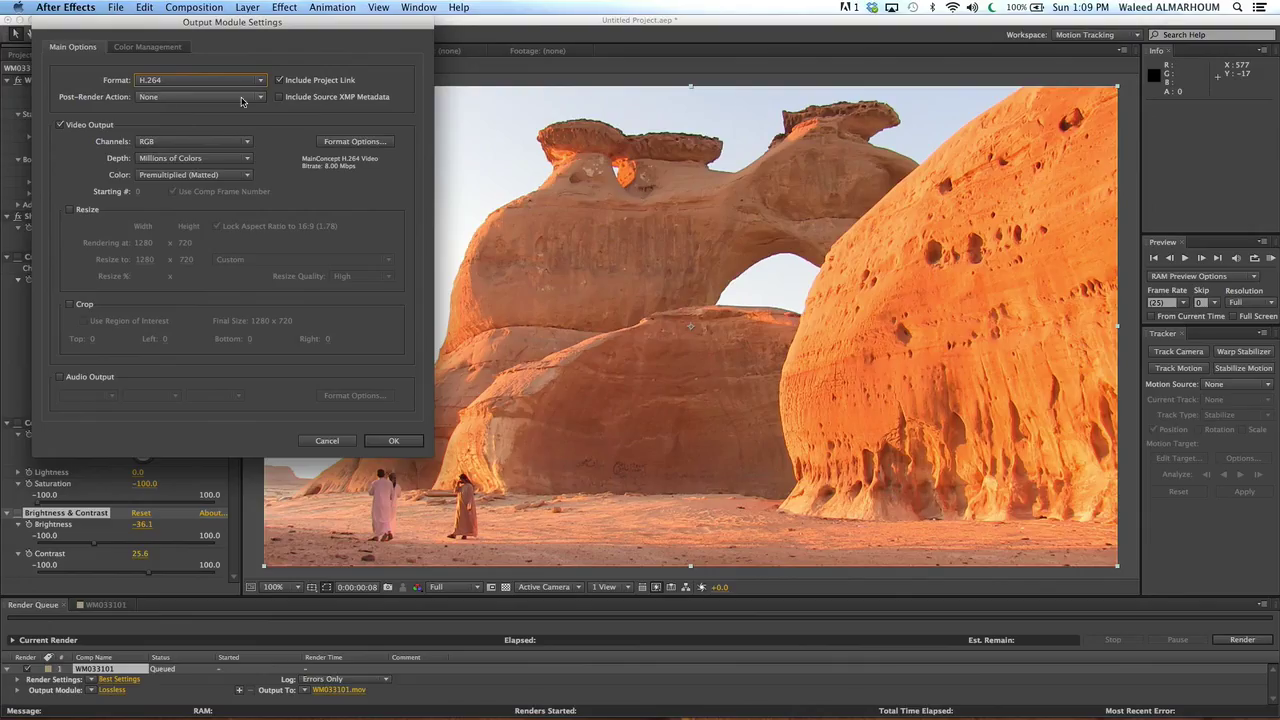
click(352, 147)
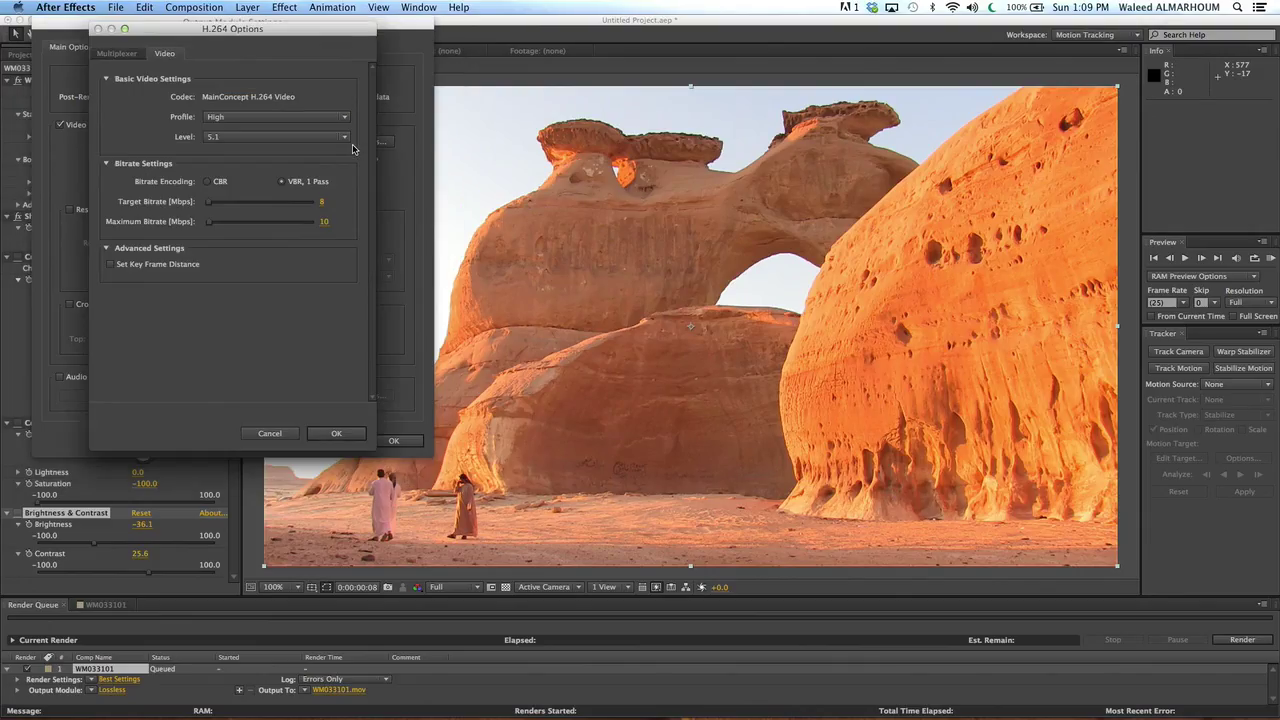
Keep High profile at level 5.1, set Target Bitrate to 8 Mbps, and confirm
click(282, 121)
click(120, 117)
mouse_move(210, 202)
mouse_down()
mouse_move(222, 206)
mouse_move(211, 207)
mouse_up()
drag(211, 207, 213, 207)
click(329, 202)
text(8)
key(Tab)
click(320, 436)
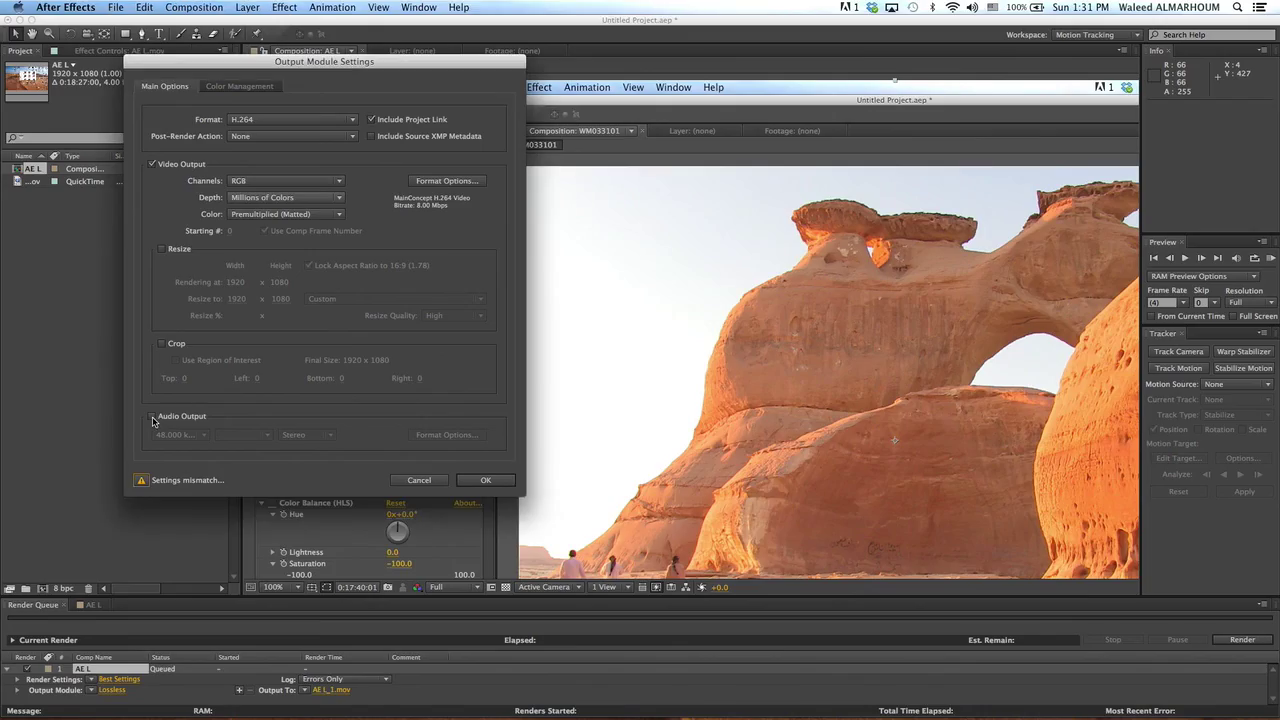
Turn on audio output at 48.000 kHz in Stereo
click(153, 417)
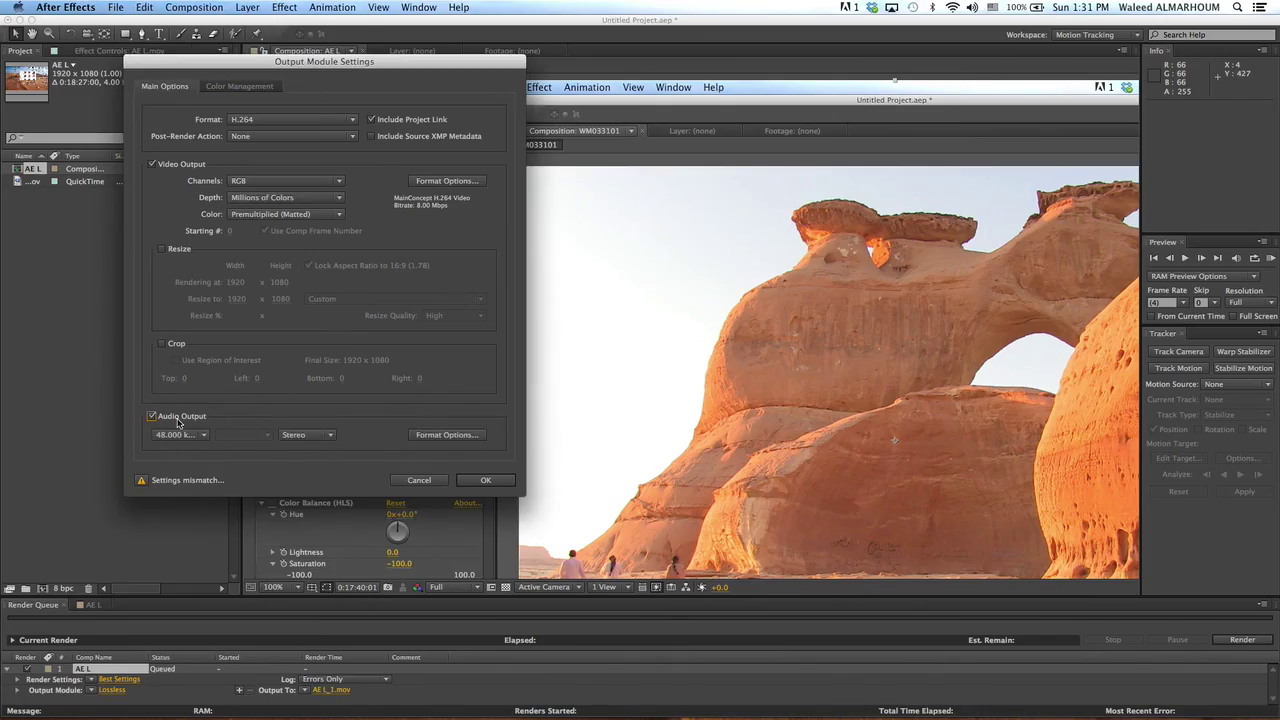
click(205, 438)
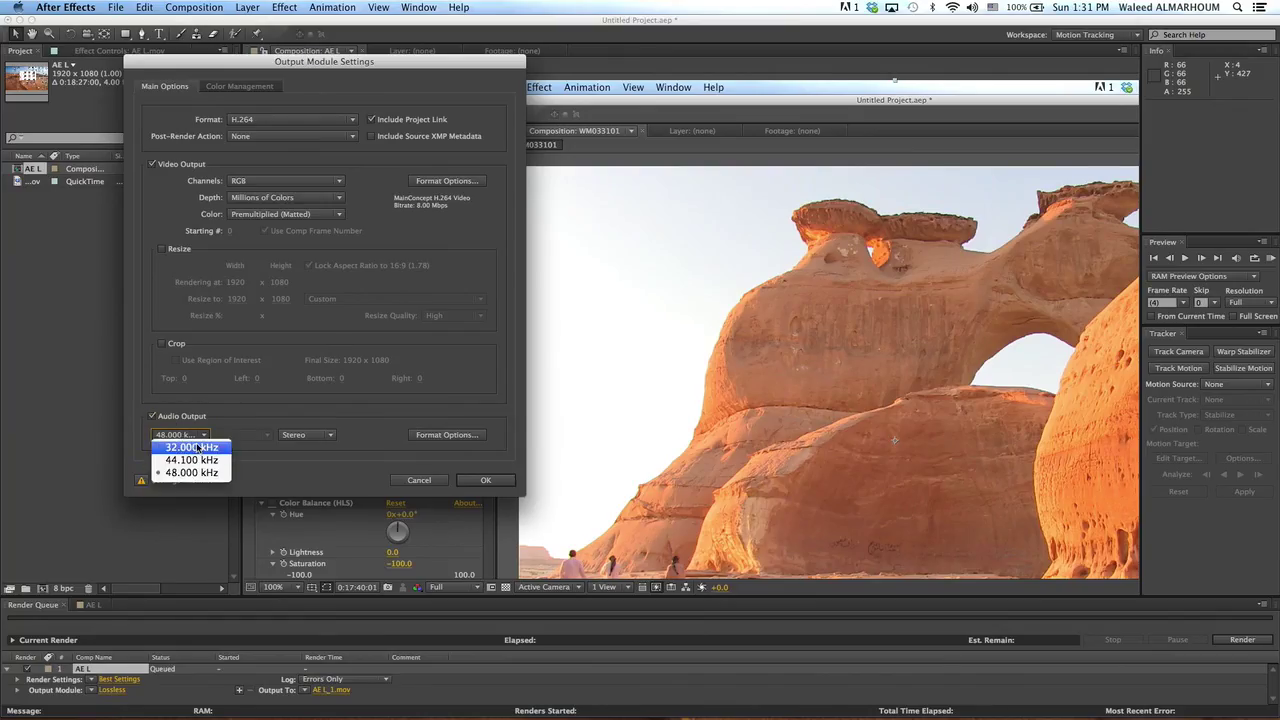
click(233, 421)
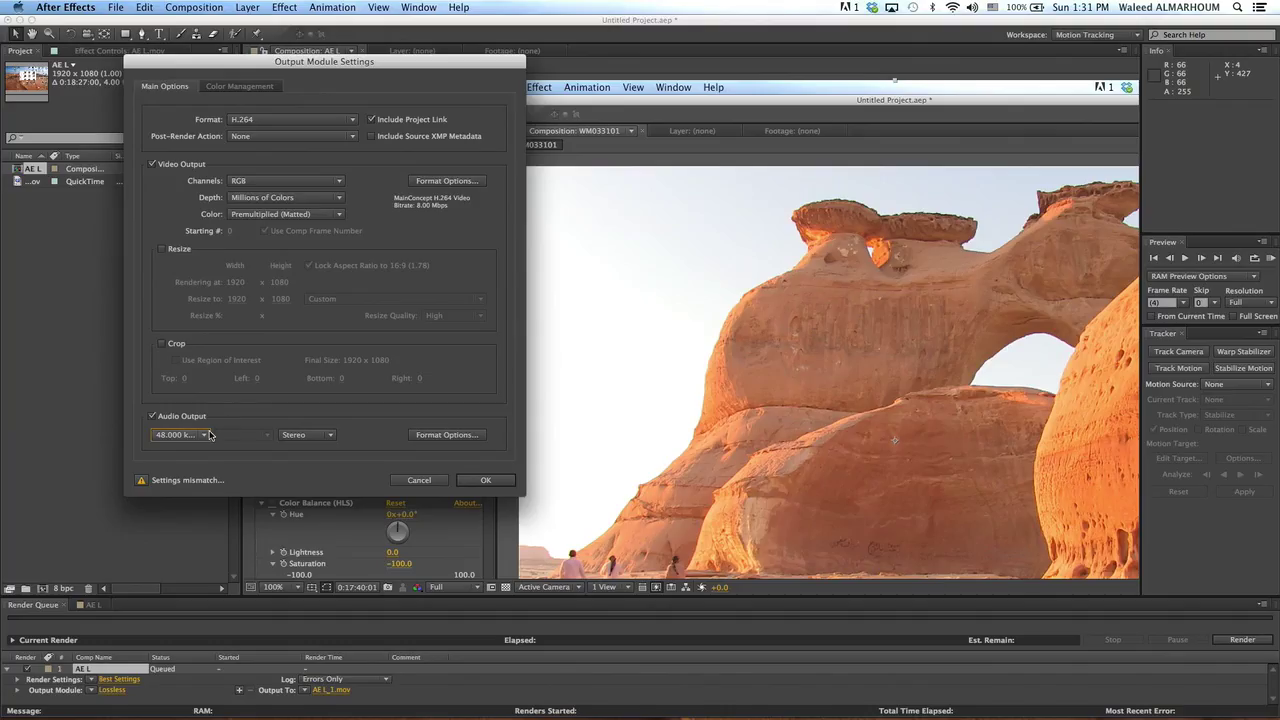
click(322, 438)
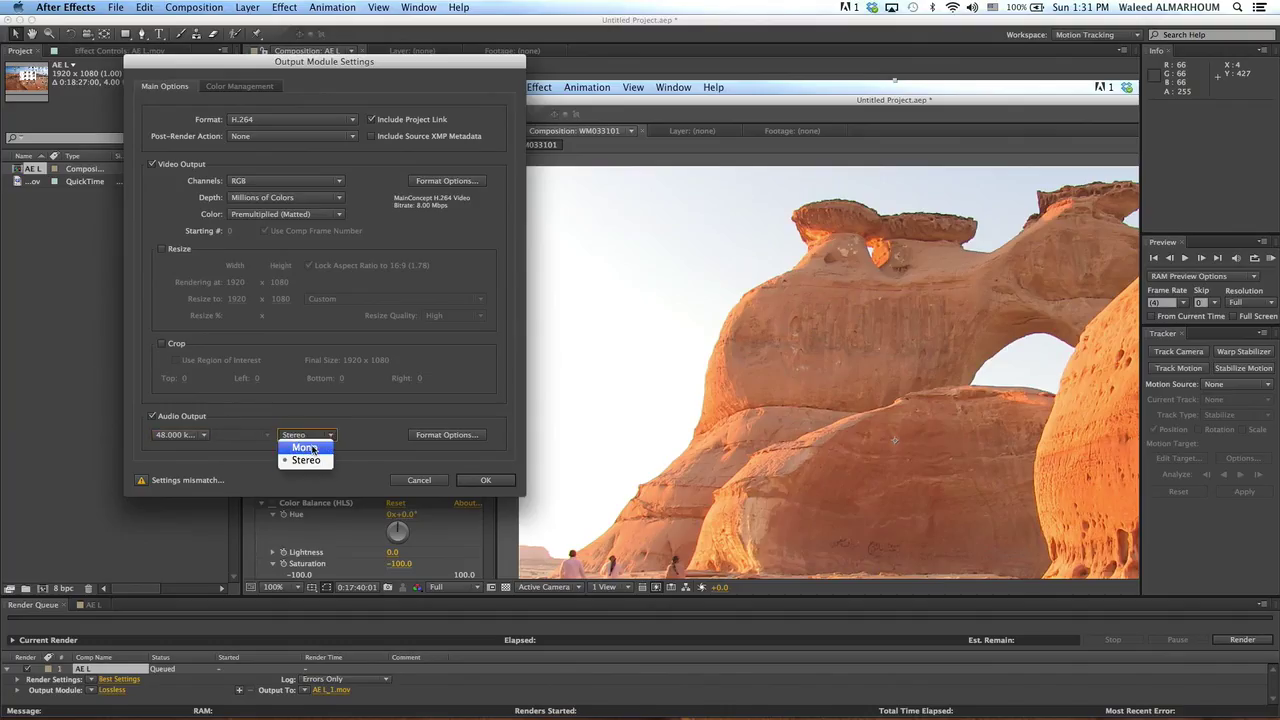
click(370, 443)
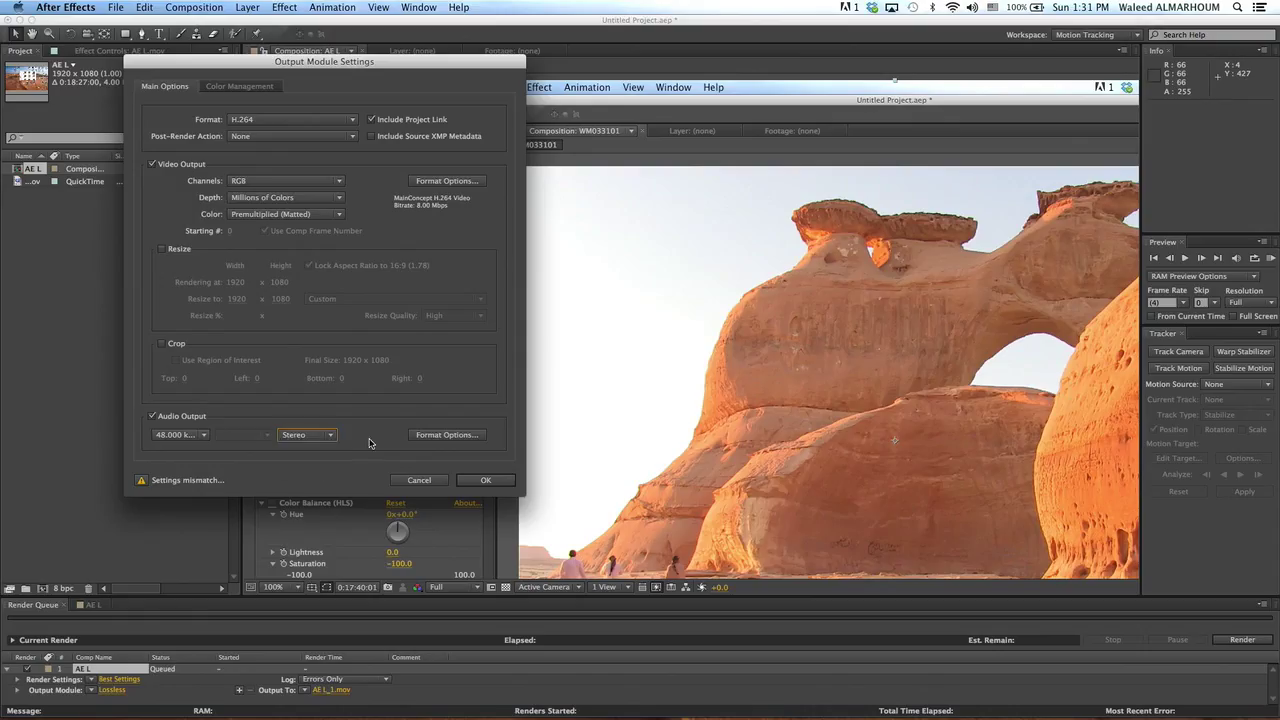
Keep AAC as the audio codec and confirm both settings dialogs
click(448, 437)
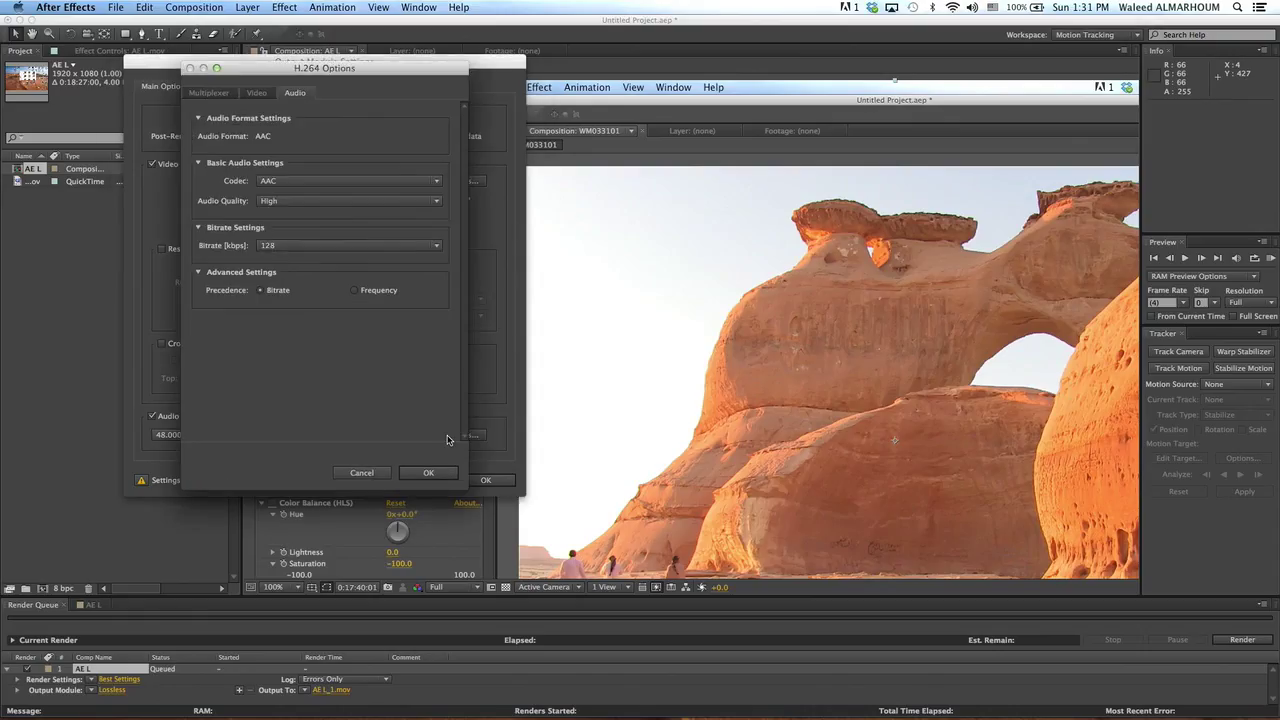
click(348, 180)
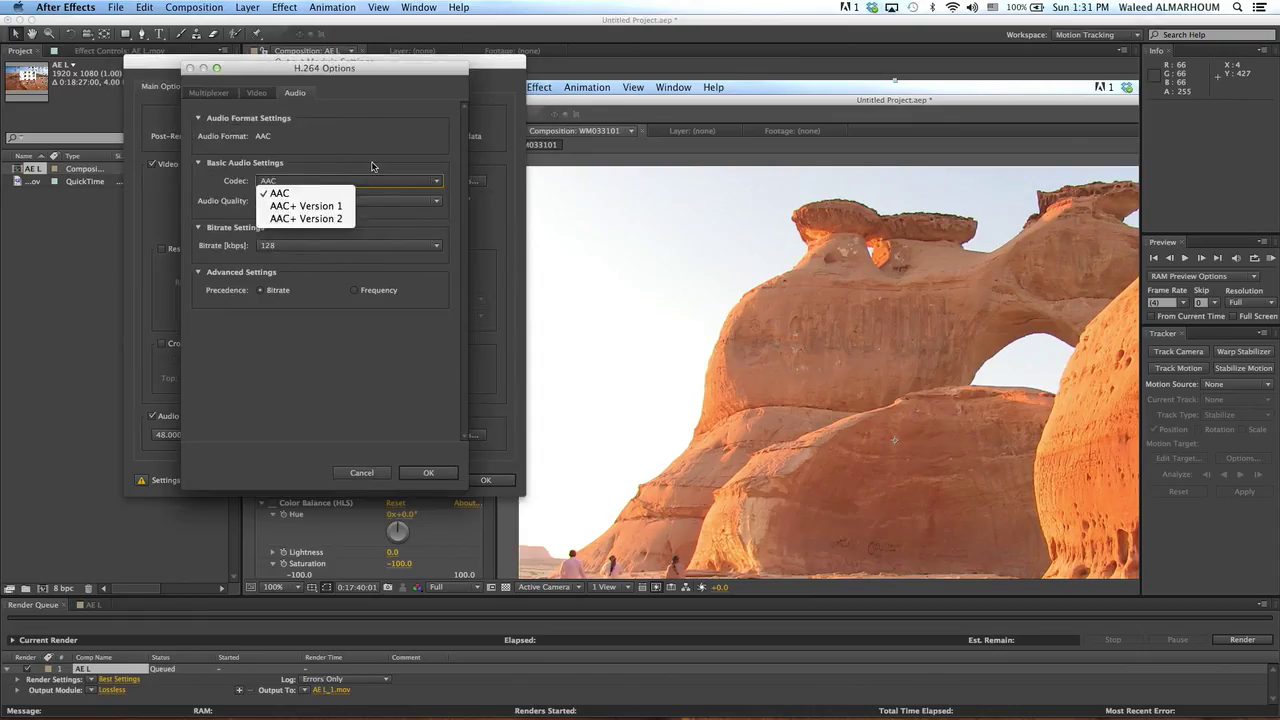
click(372, 166)
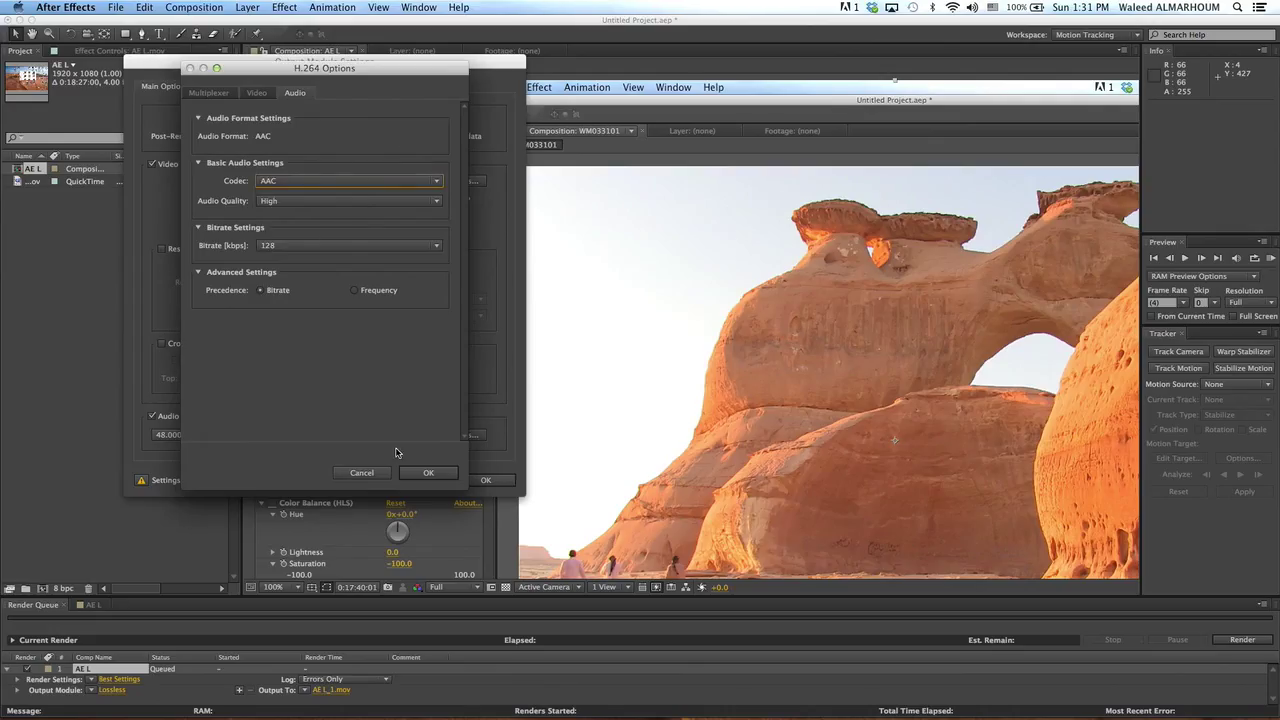
click(413, 477)
click(420, 474)
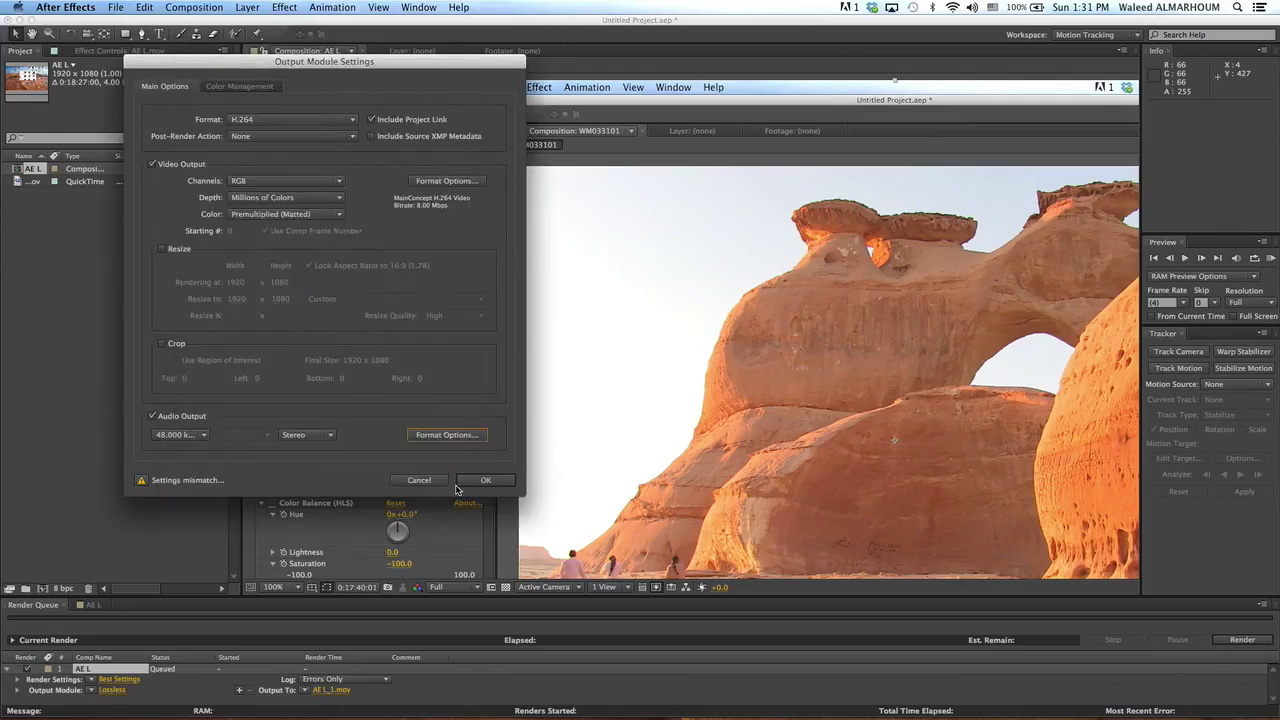
click(485, 480)
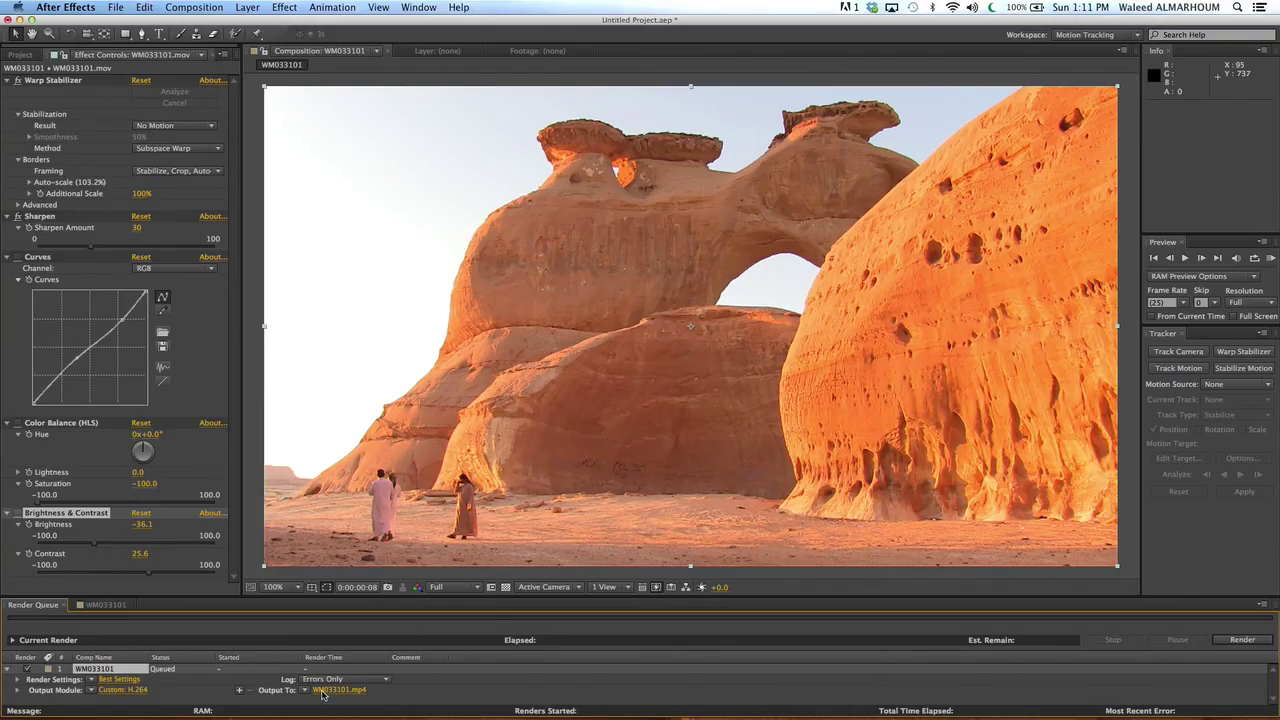
Save the render output to the Desktop as 'stabliazer' in H.264 format
click(322, 691)
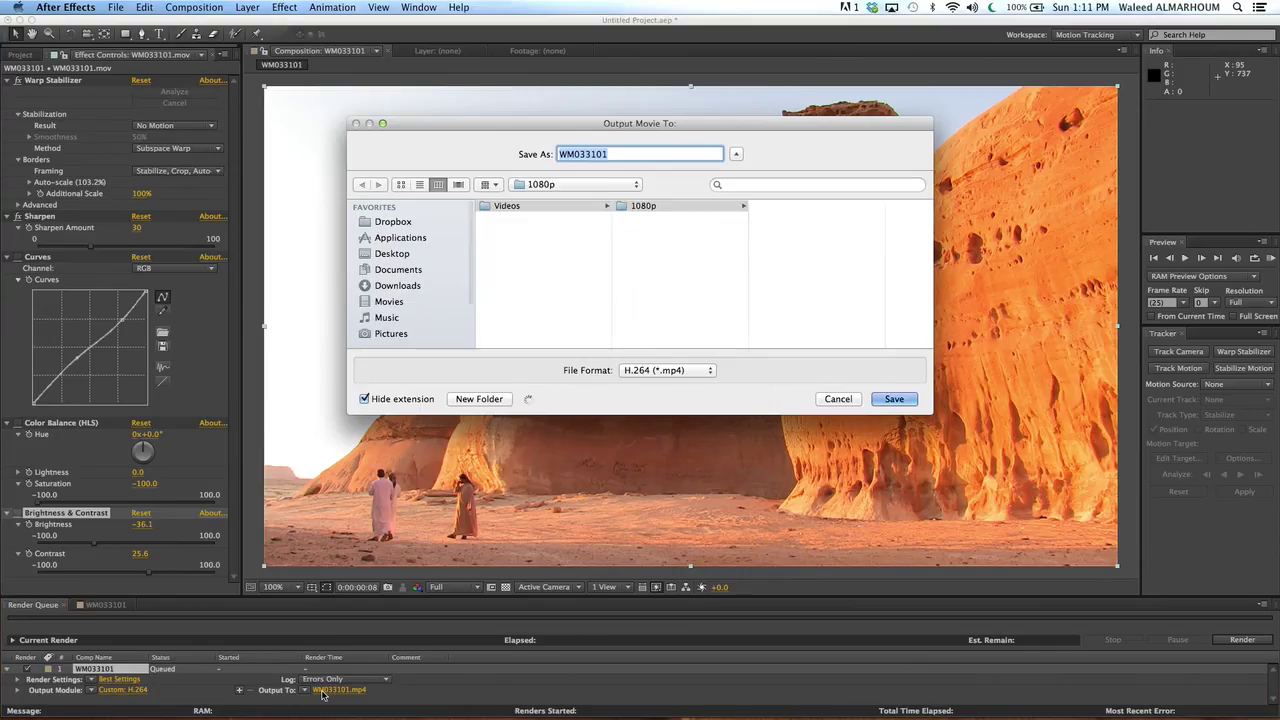
click(390, 254)
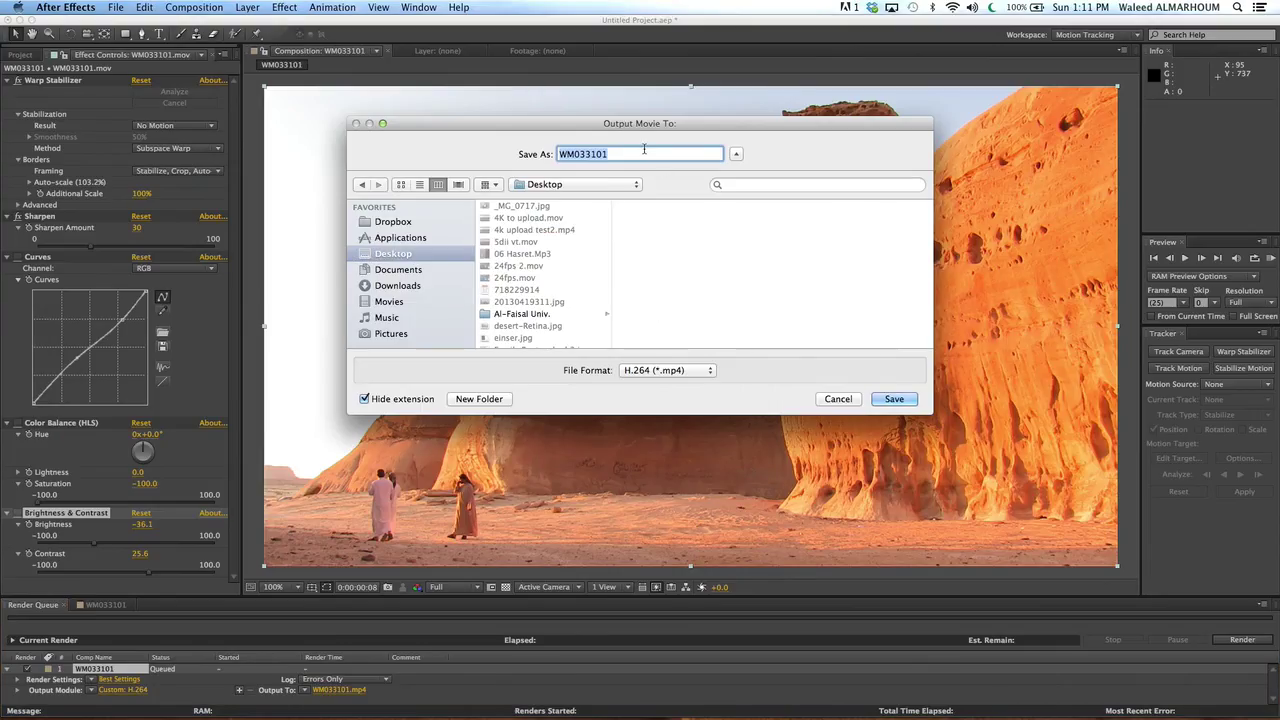
text(مقدم)
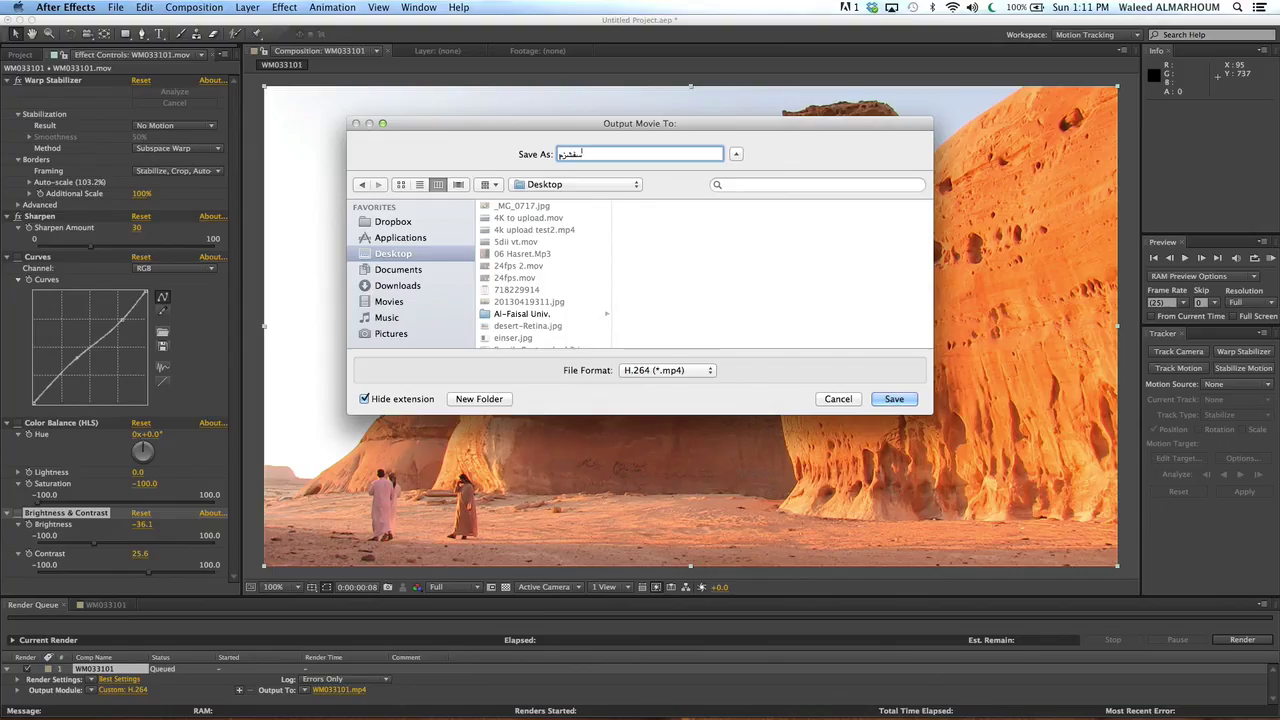
text(هشم)
key(BackSpace)
key(BackSpace)
key(BackSpace)
key(BackSpace)
key(BackSpace)
key(BackSpace)
key(super+space)
text(s)
text(tabliaze)
text(r)
click(708, 366)
click(698, 370)
click(891, 399)
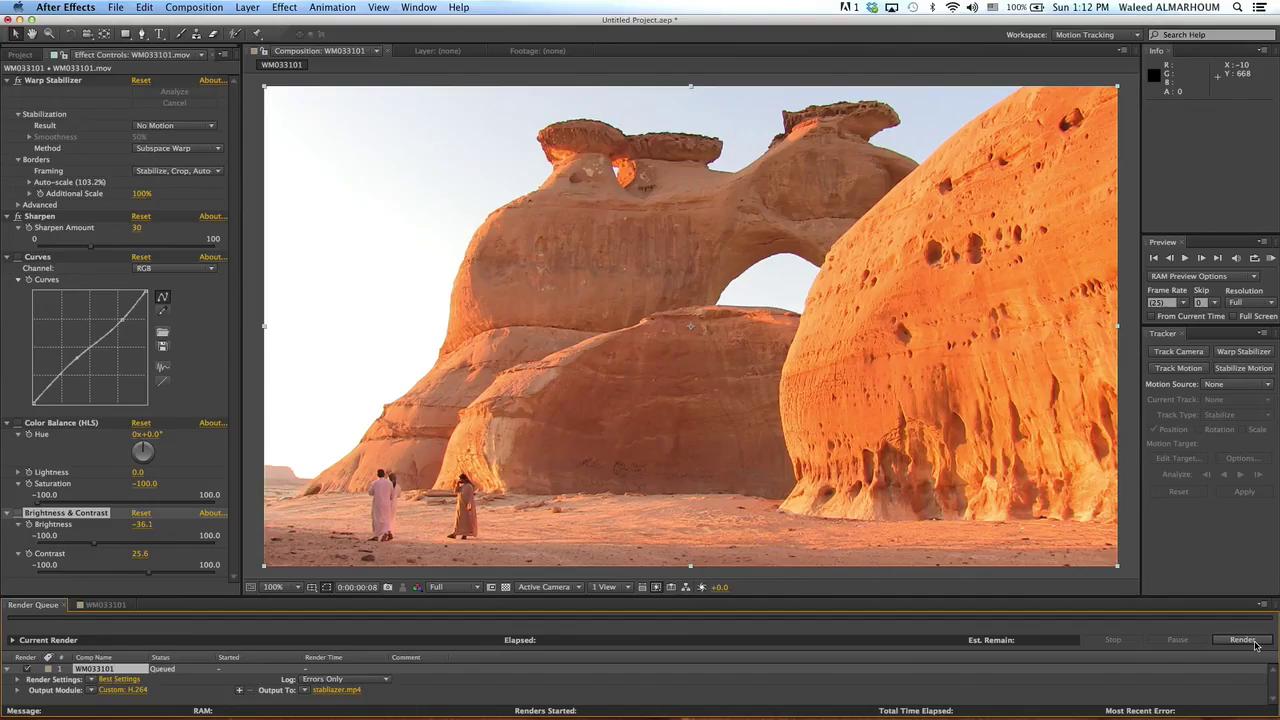
Start rendering the queued WM033101 composition from the Render Queue
click(1243, 640)
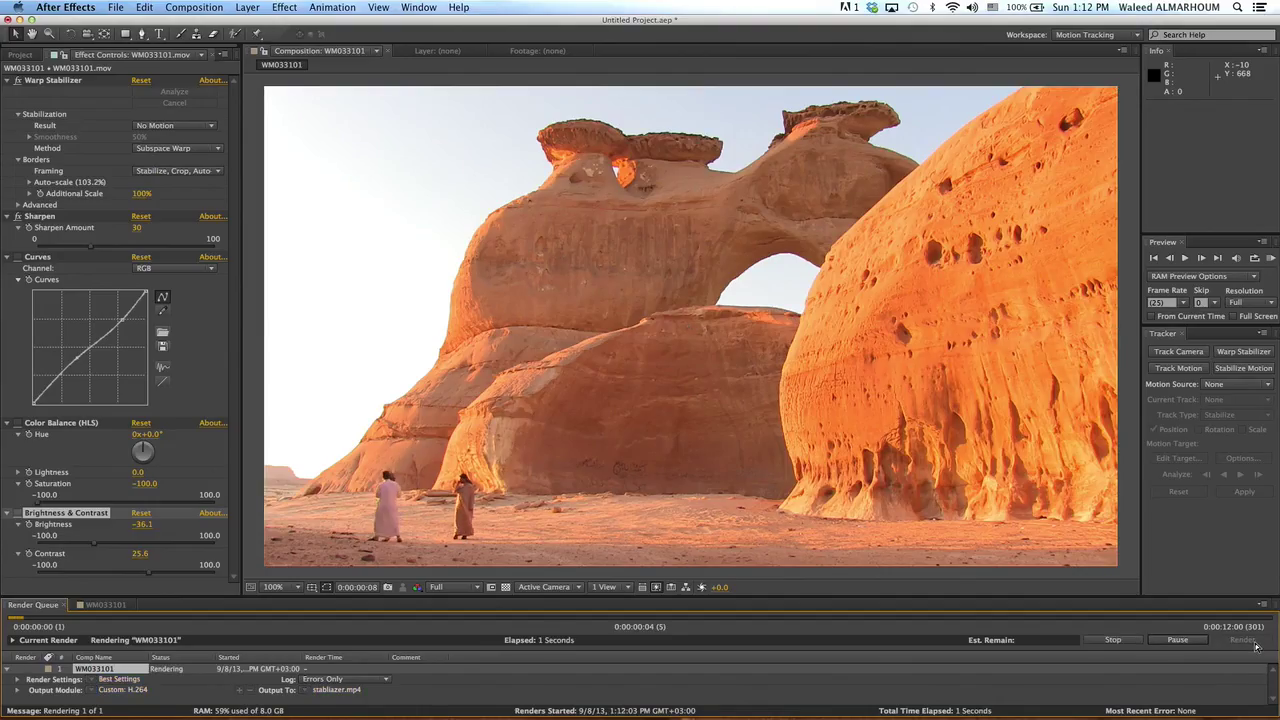